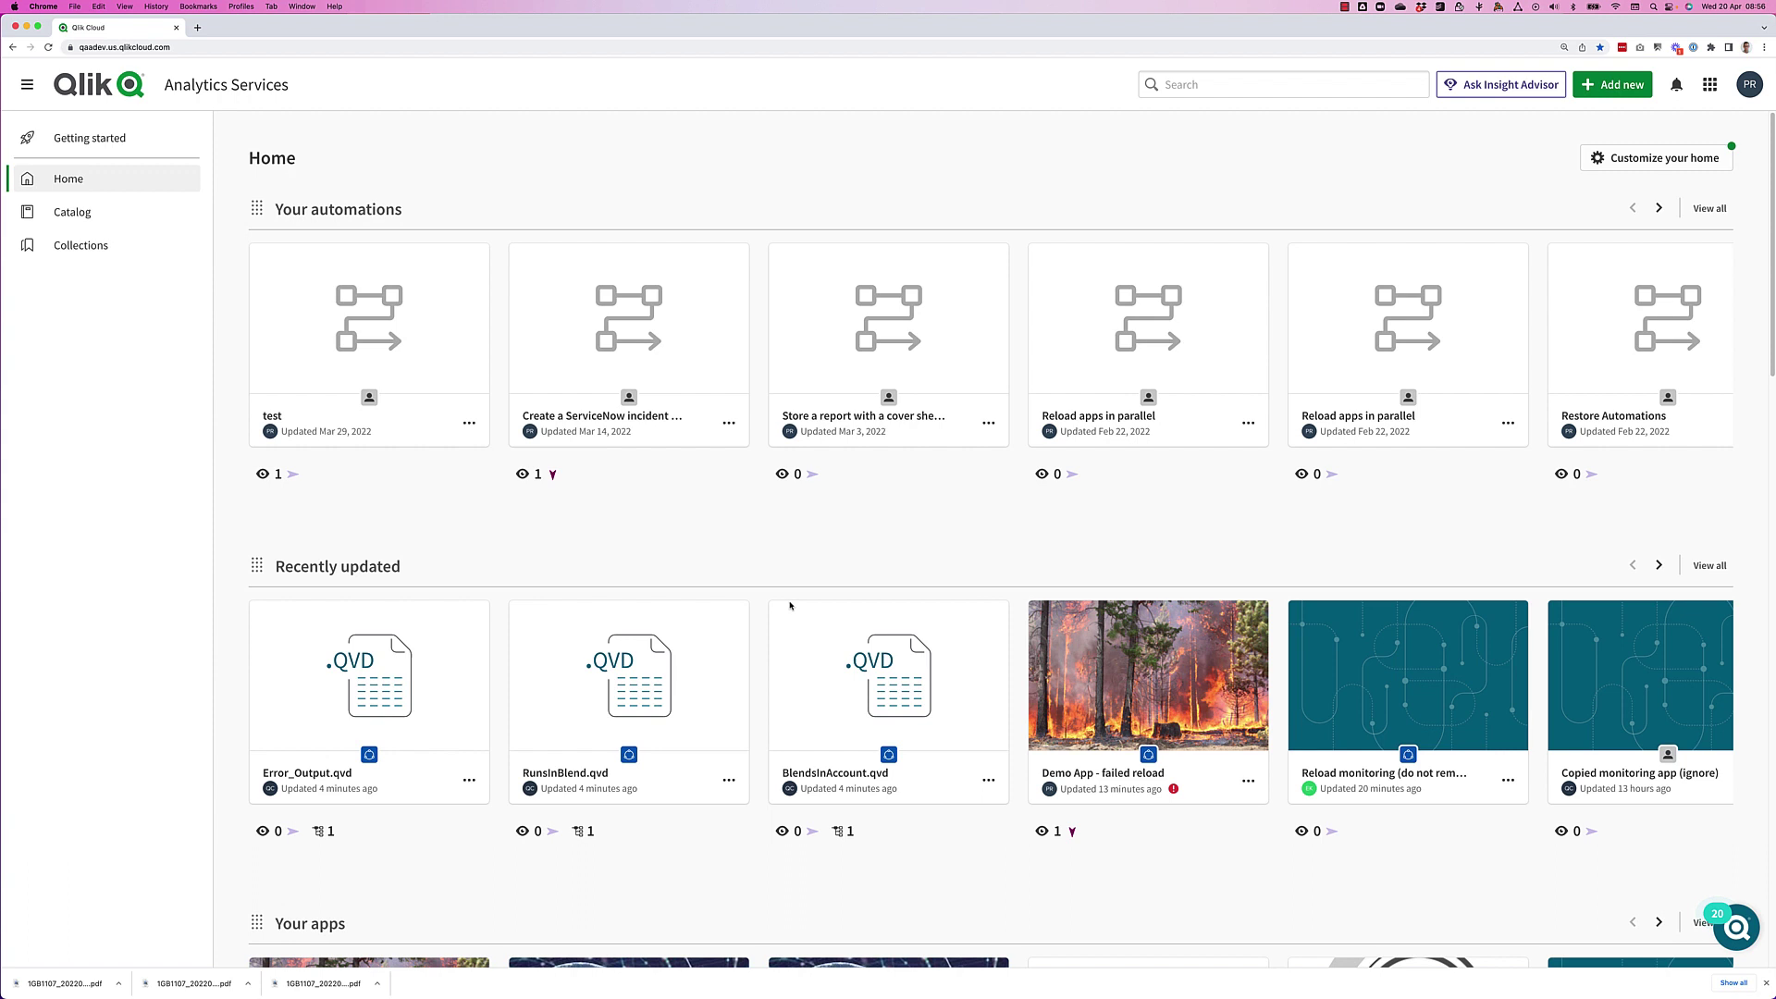
Start a blank automation from Add new > New automation and save it as 'Demo QW'.
mouse_move(780, 625)
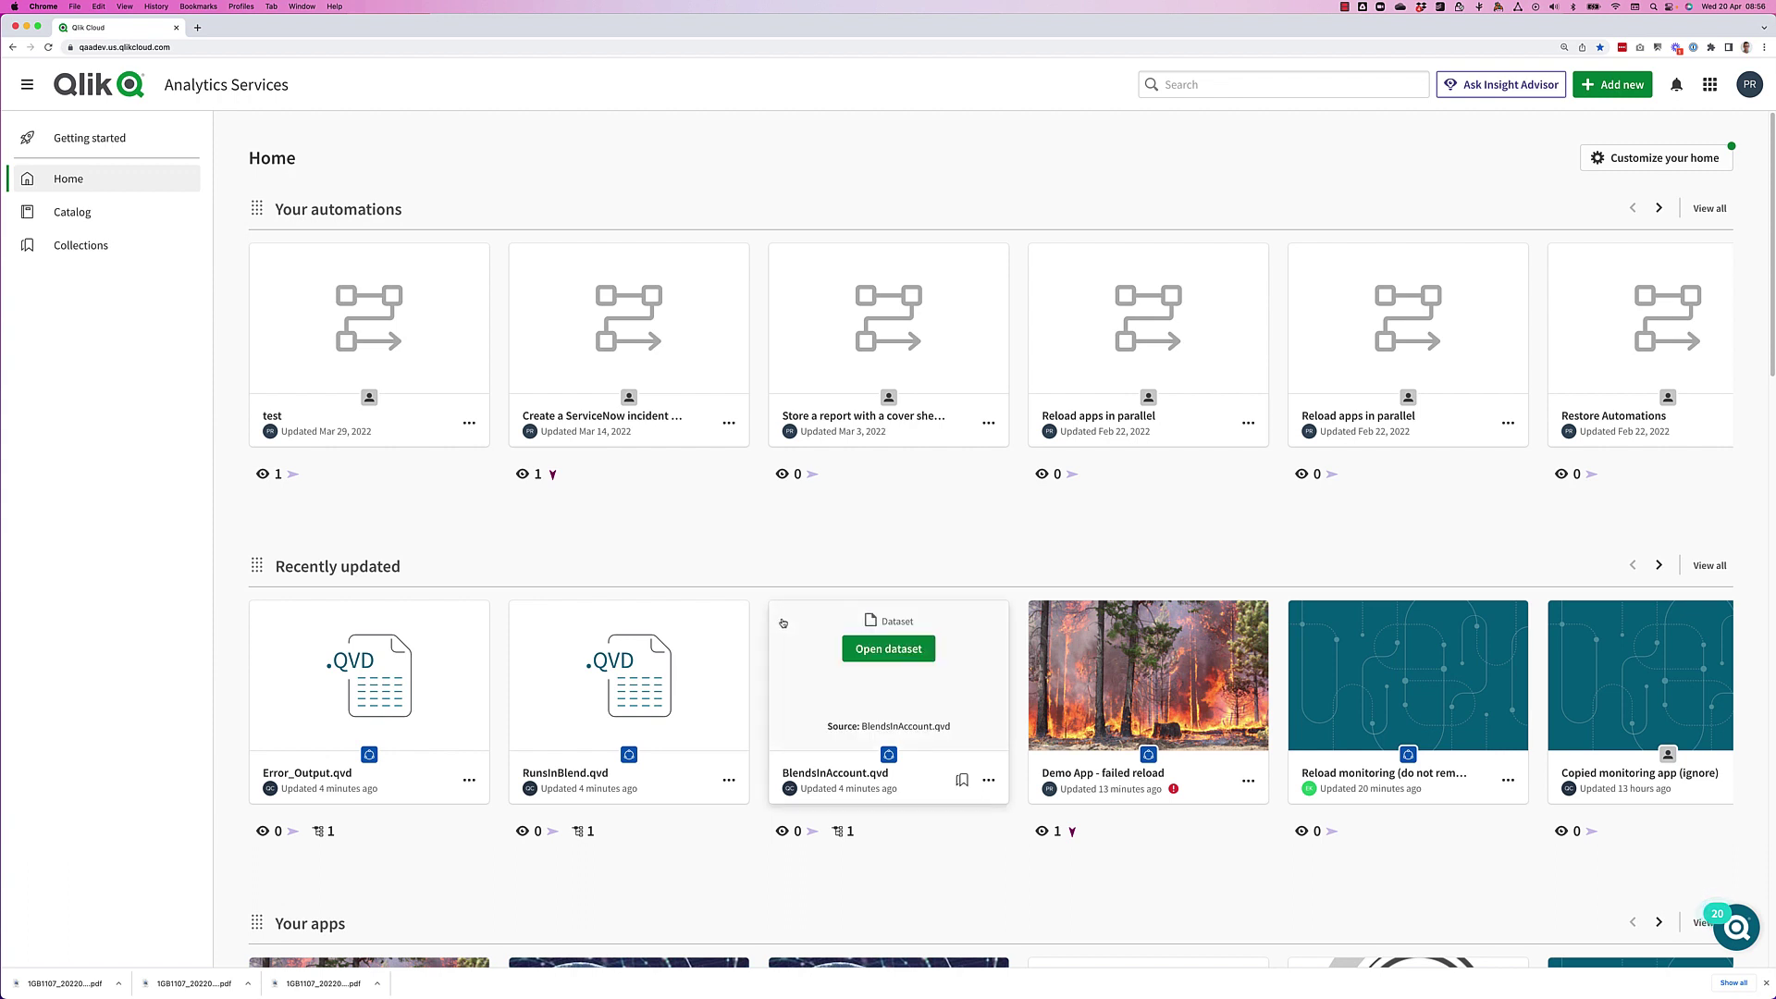
click(1598, 92)
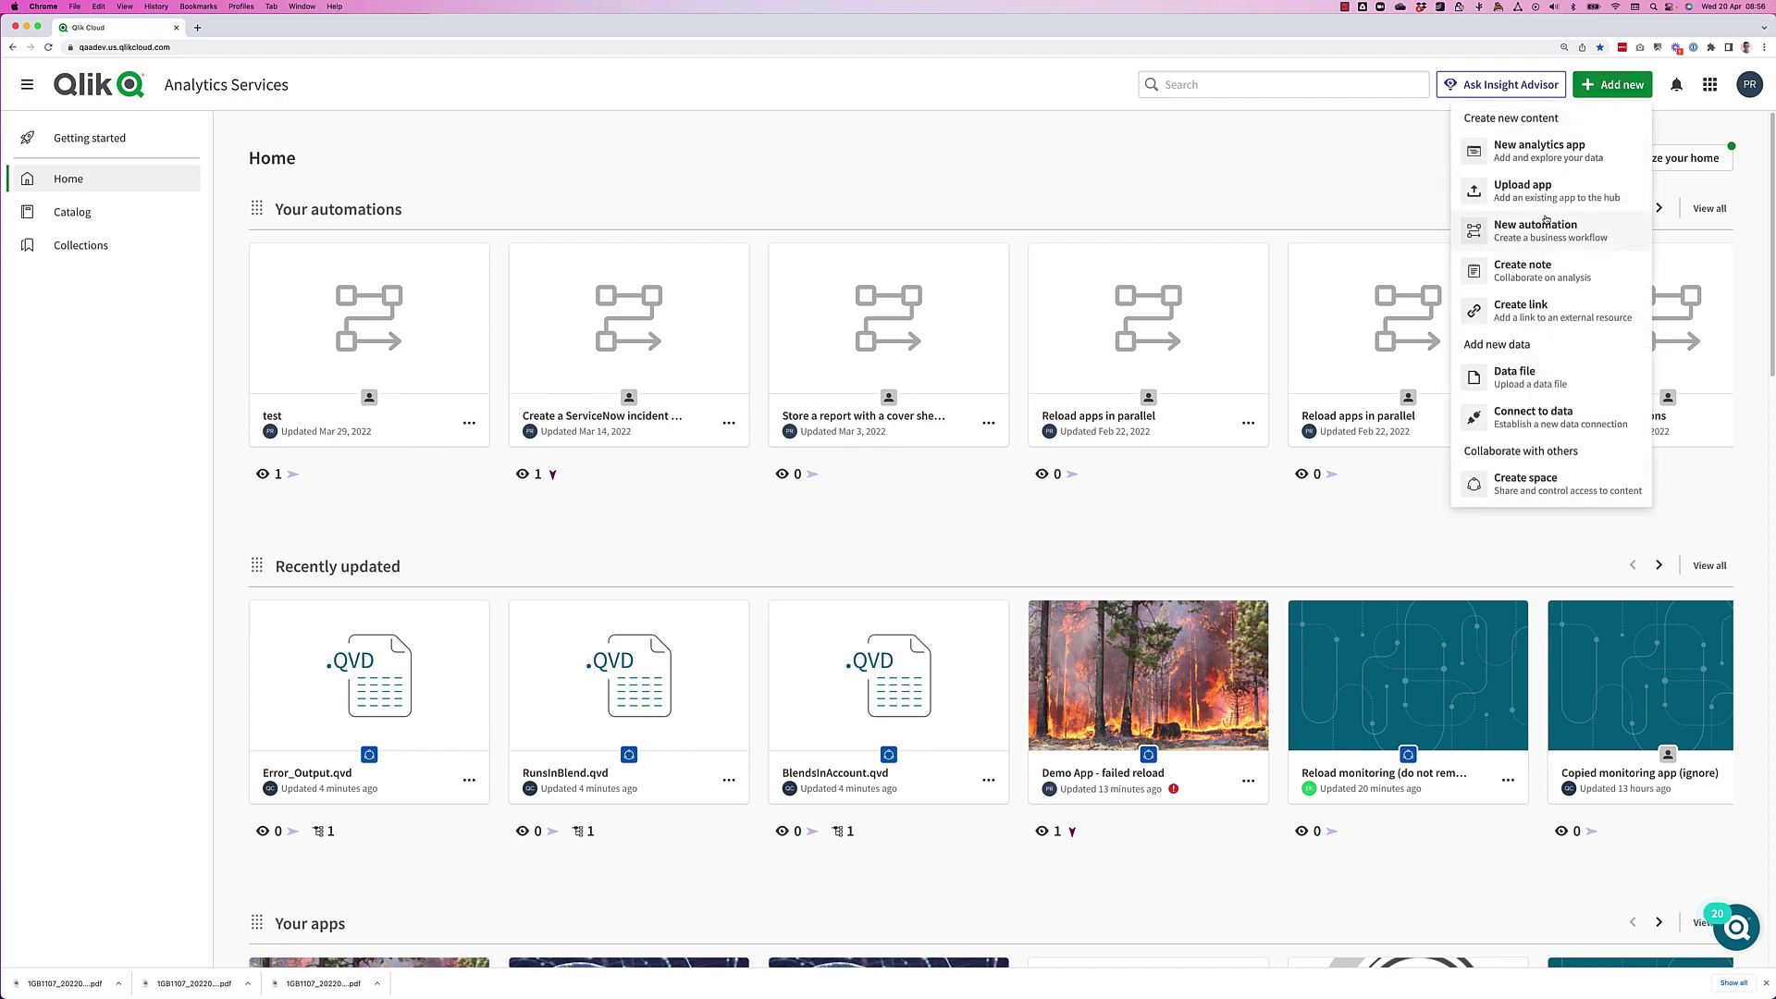
click(1545, 231)
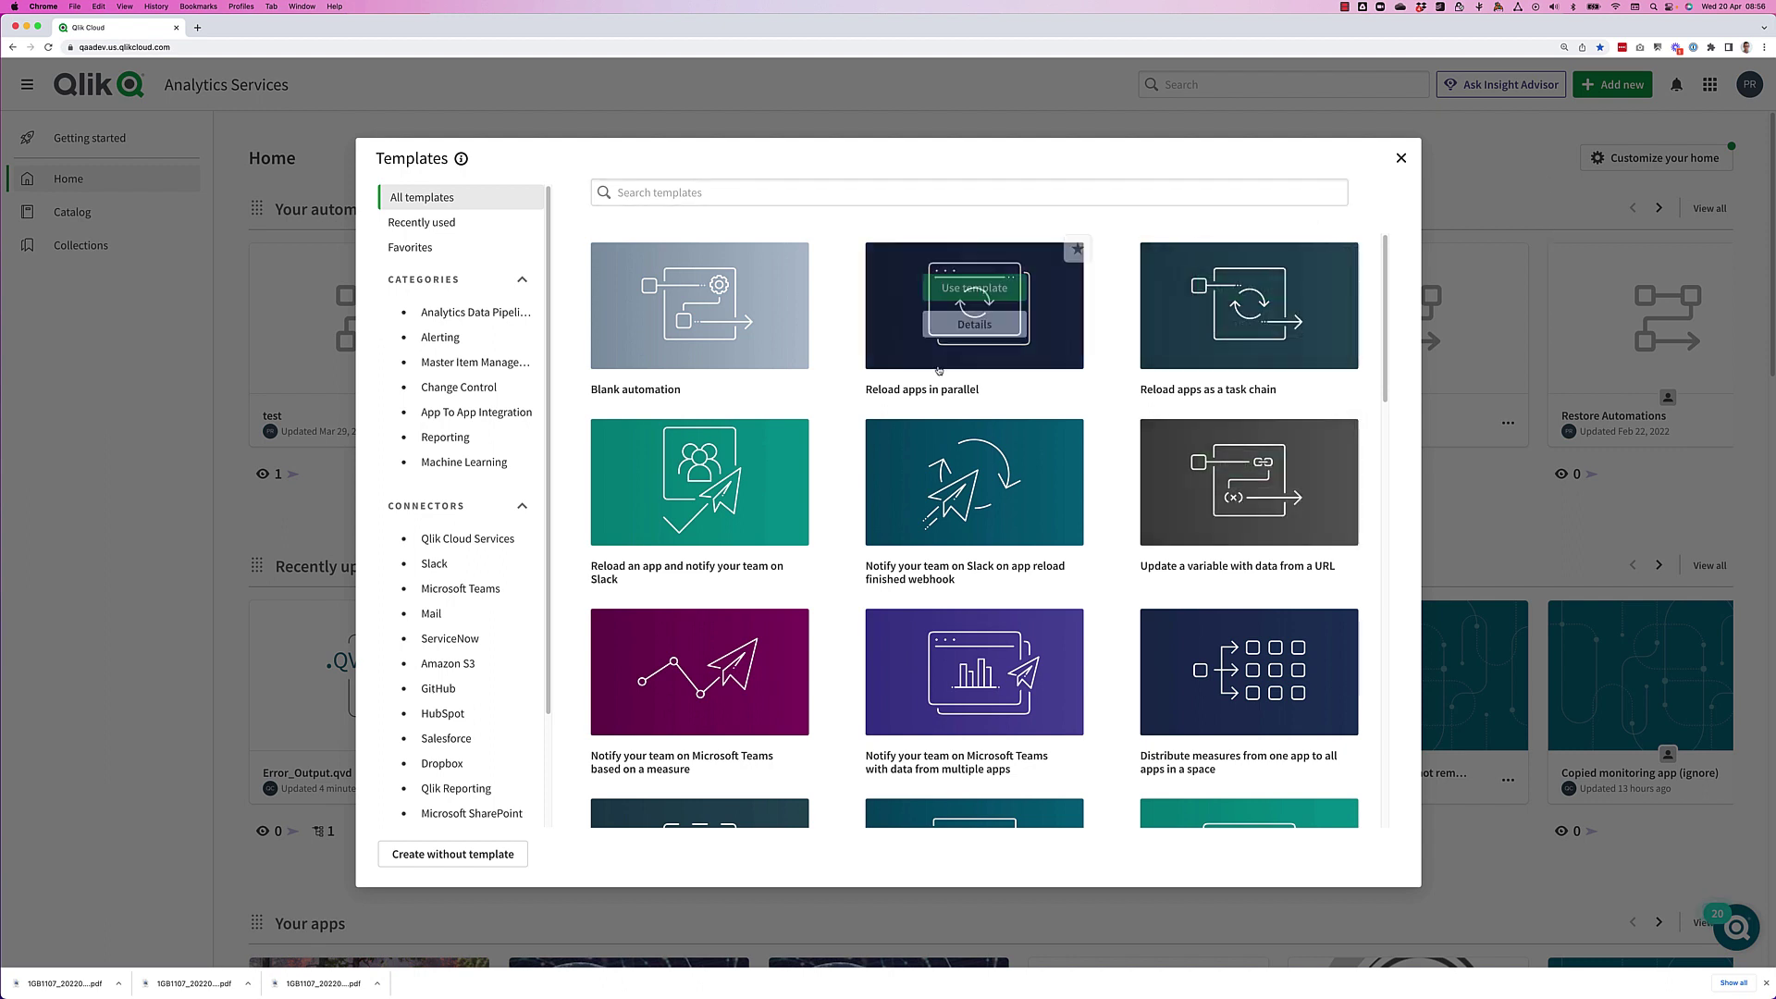
mouse_move(703, 320)
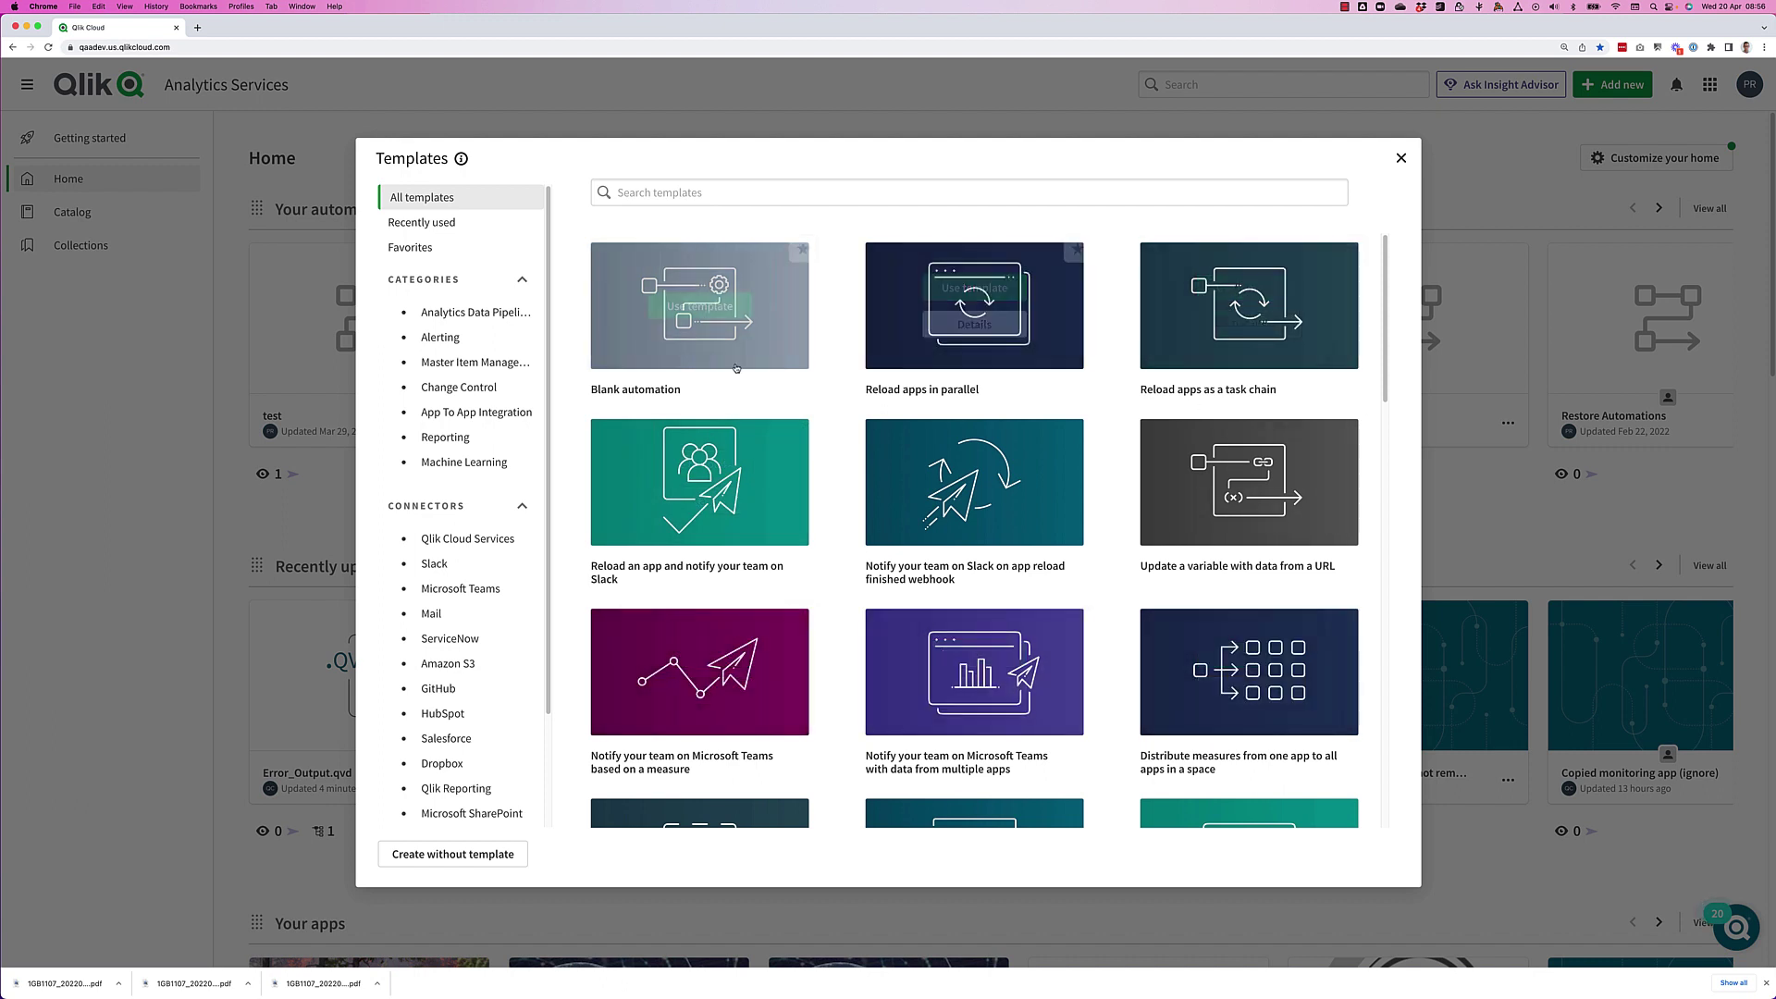
click(702, 316)
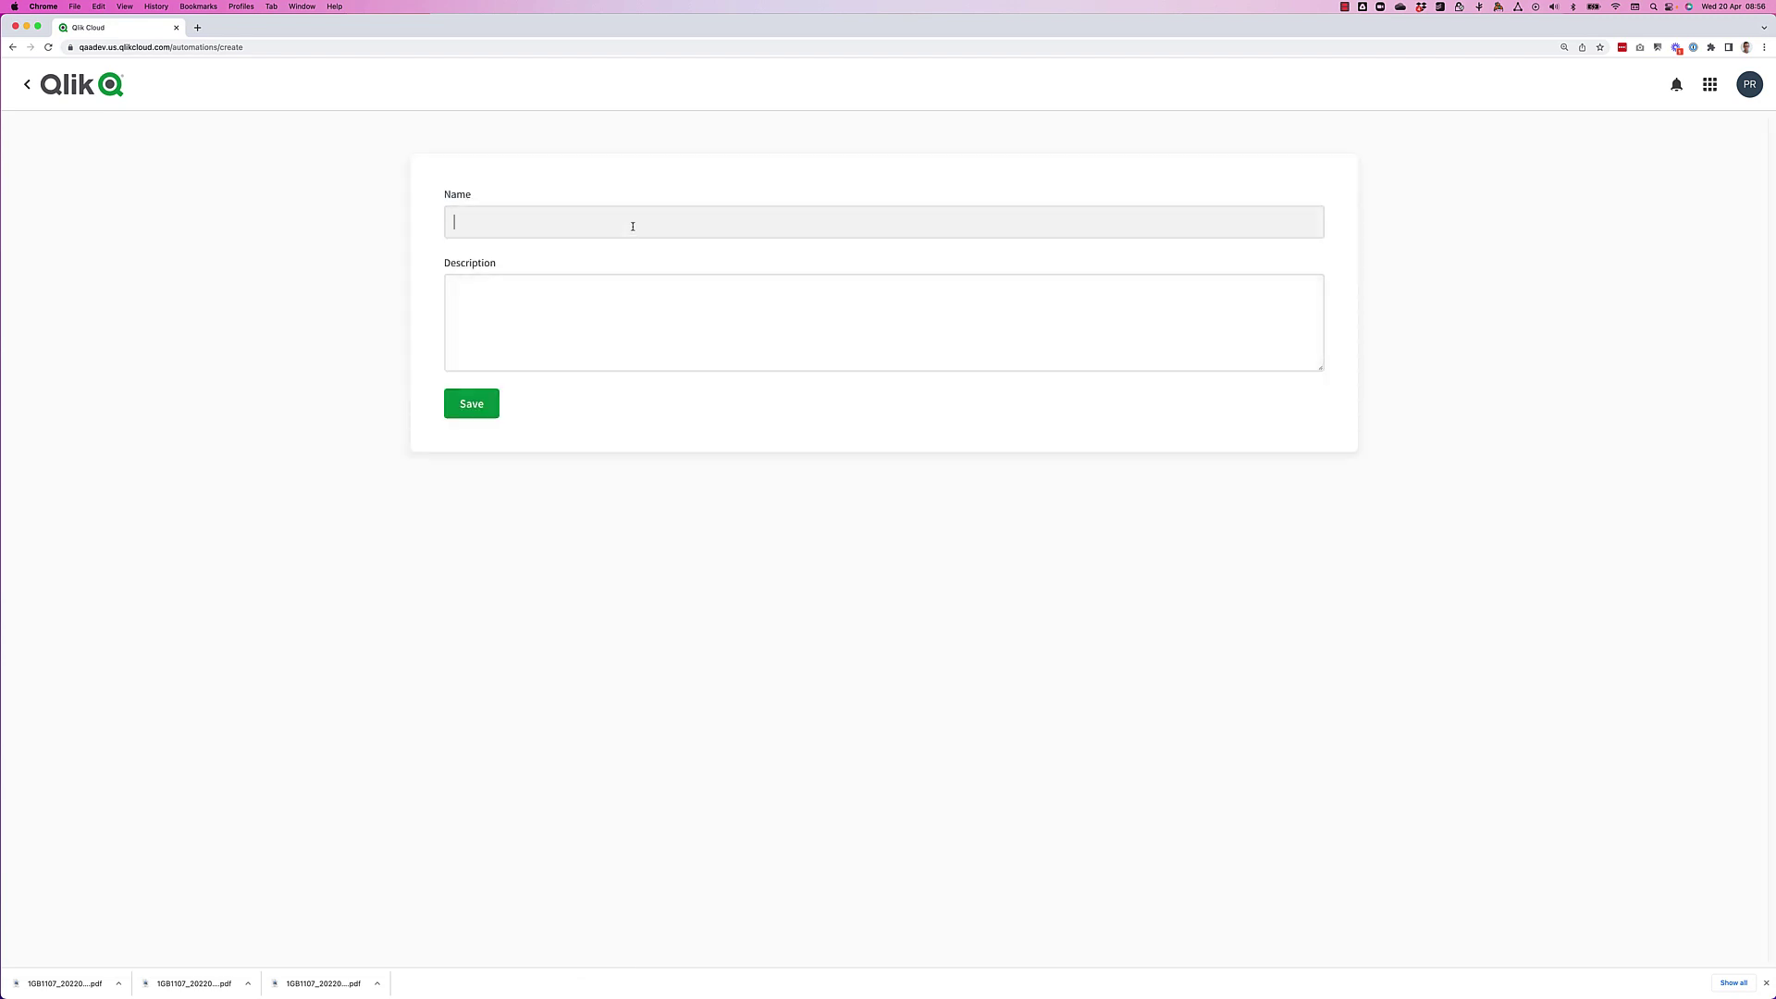
click(634, 226)
text(Demo QW)
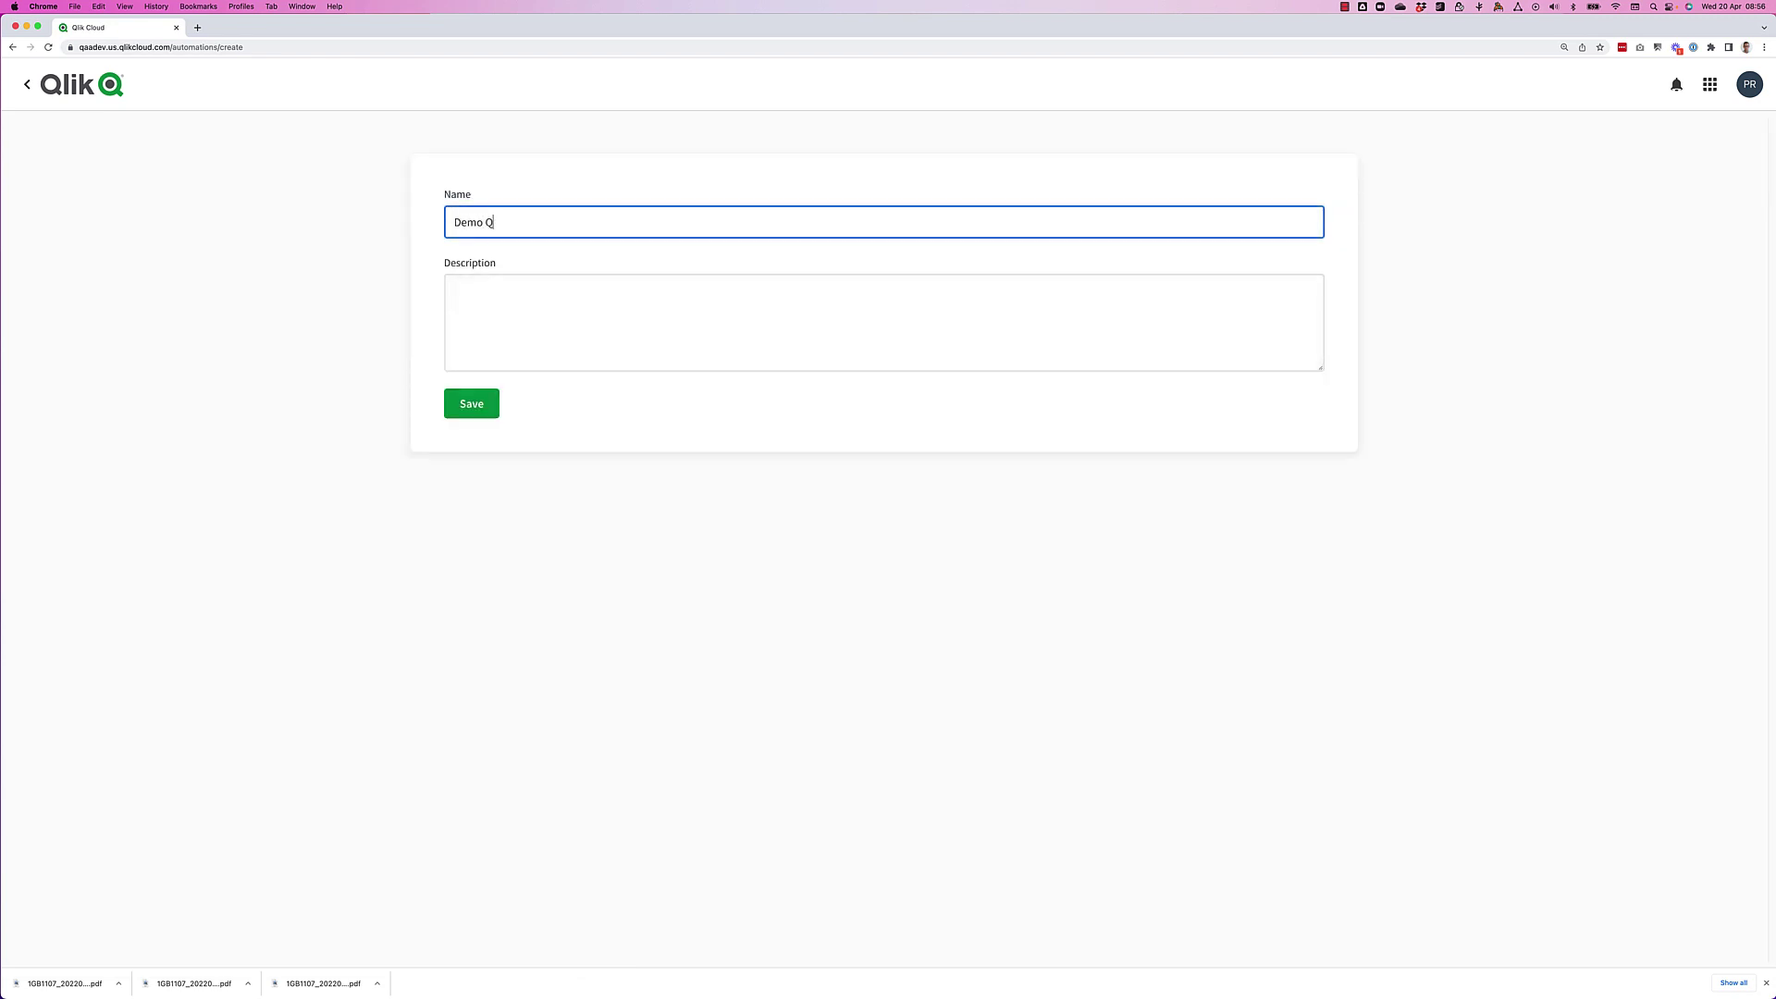
click(482, 402)
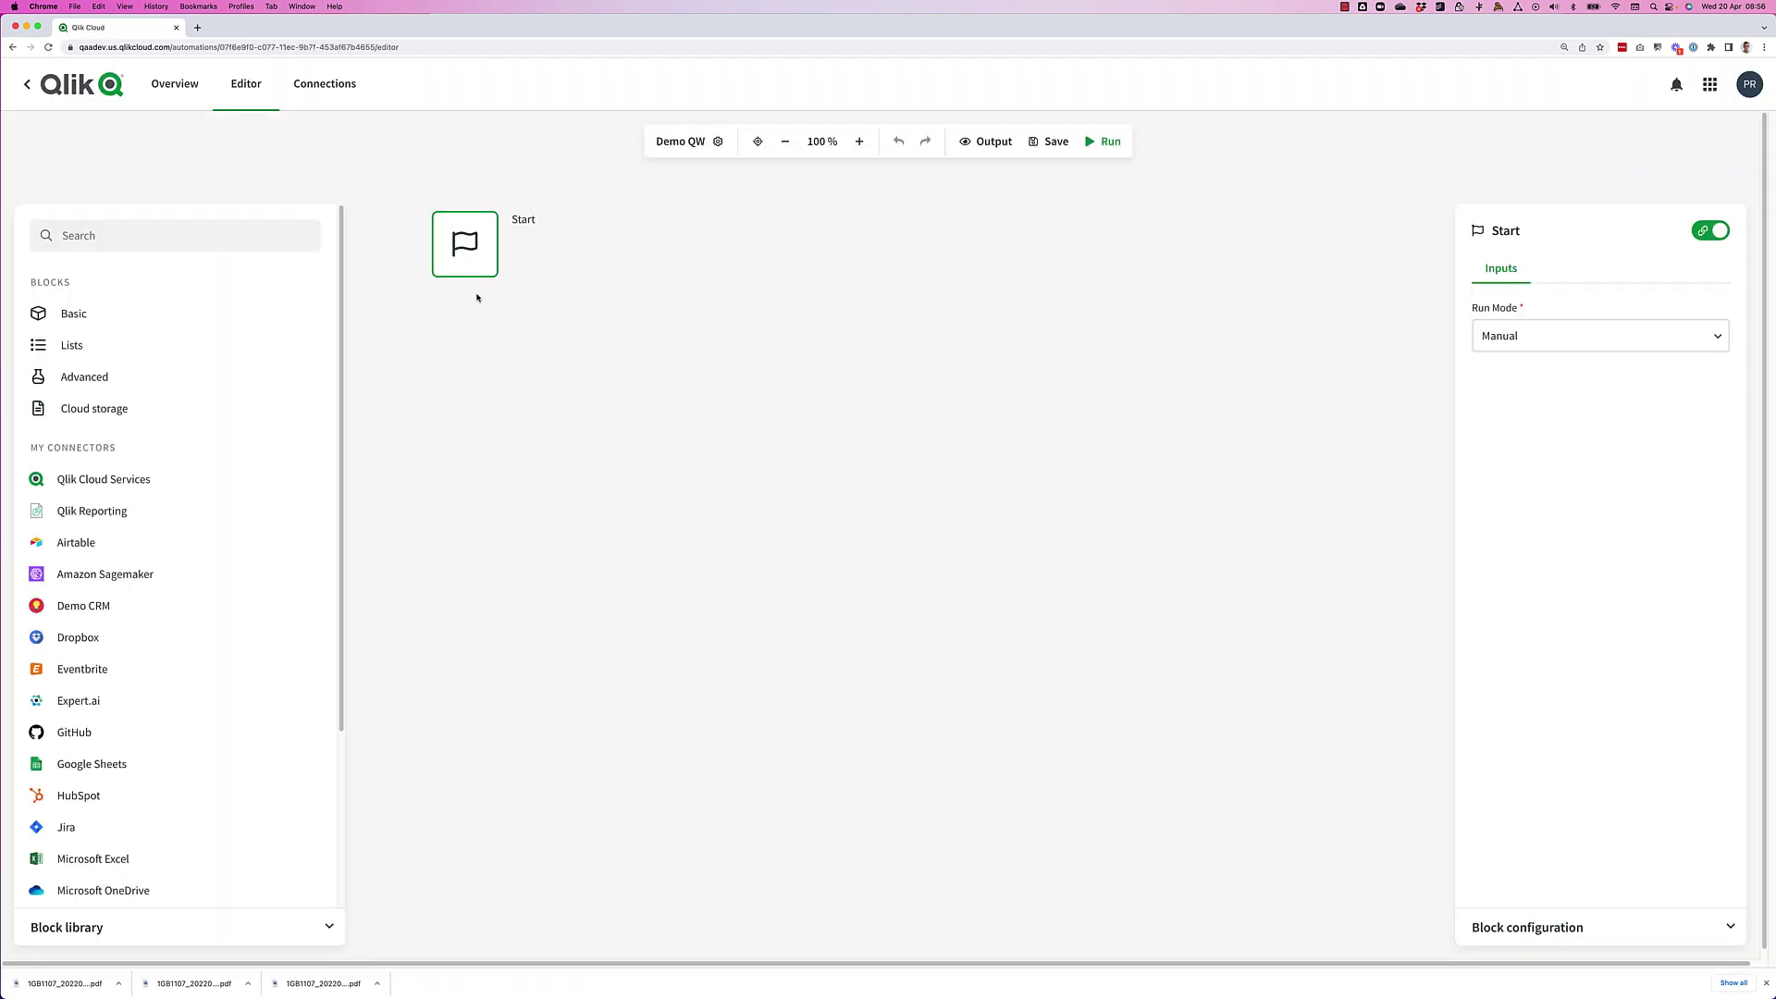
Move the Start block toward the middle of the canvas.
drag(461, 245, 812, 277)
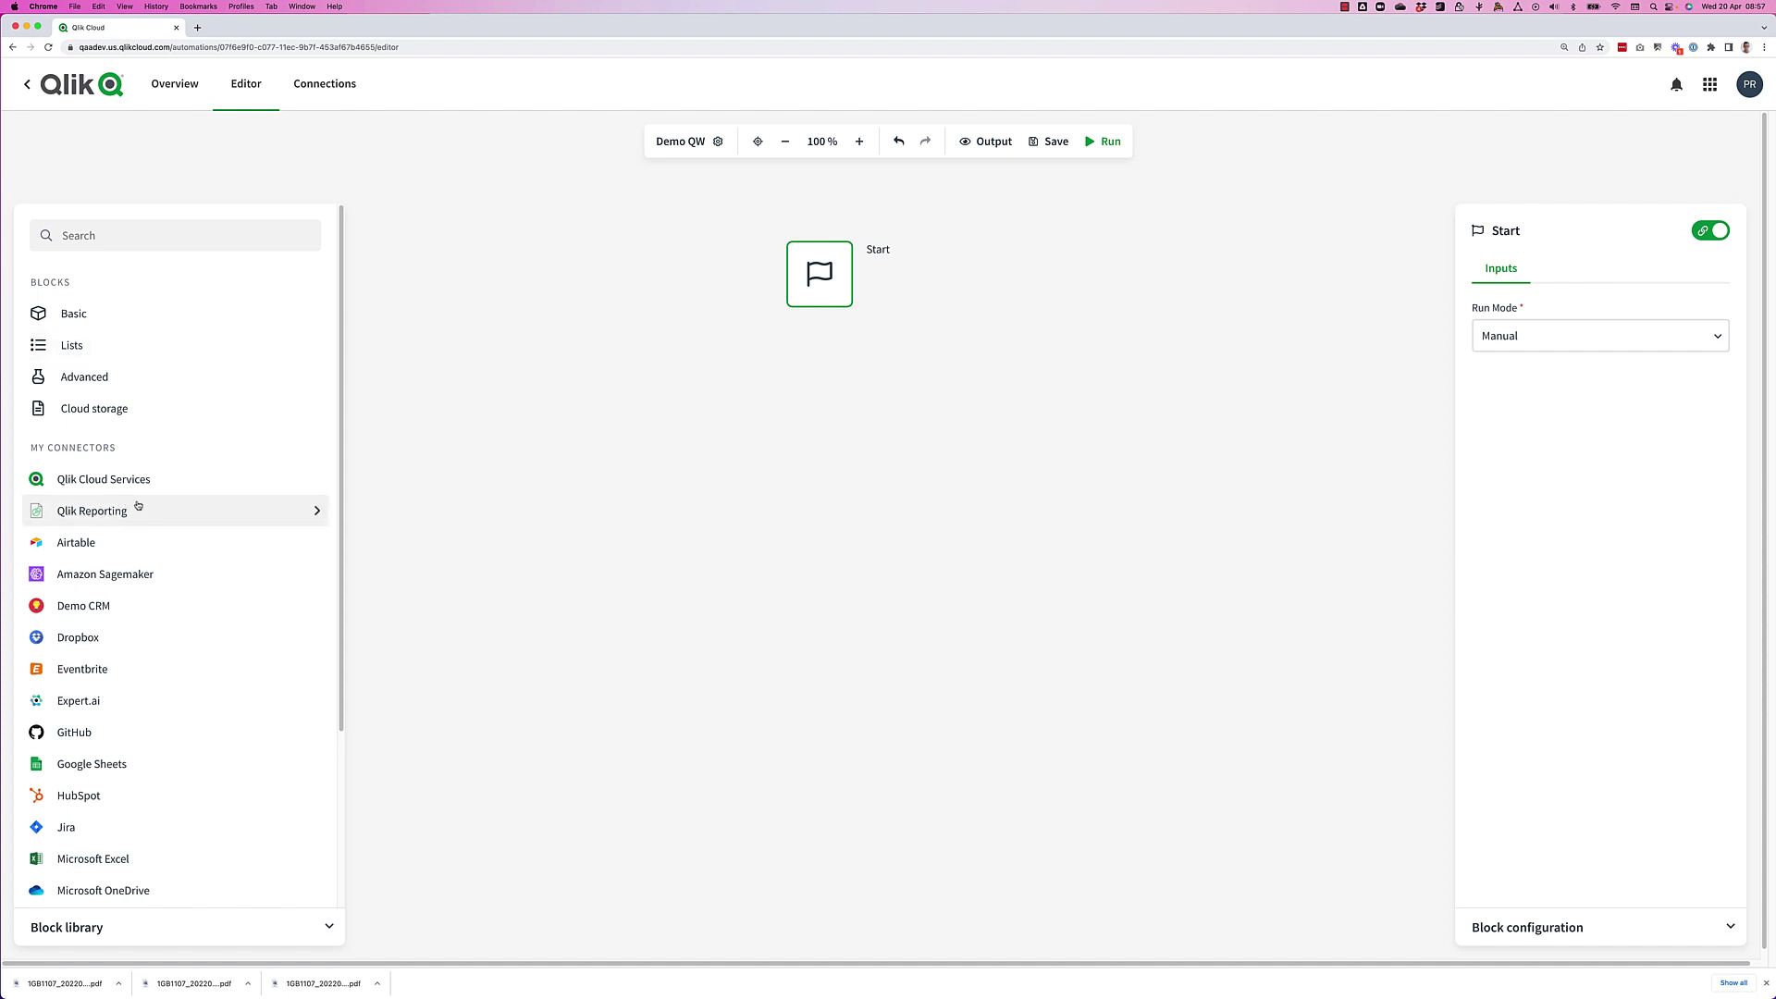
scroll(167, 519, down, 5)
scroll(164, 523, up, 3)
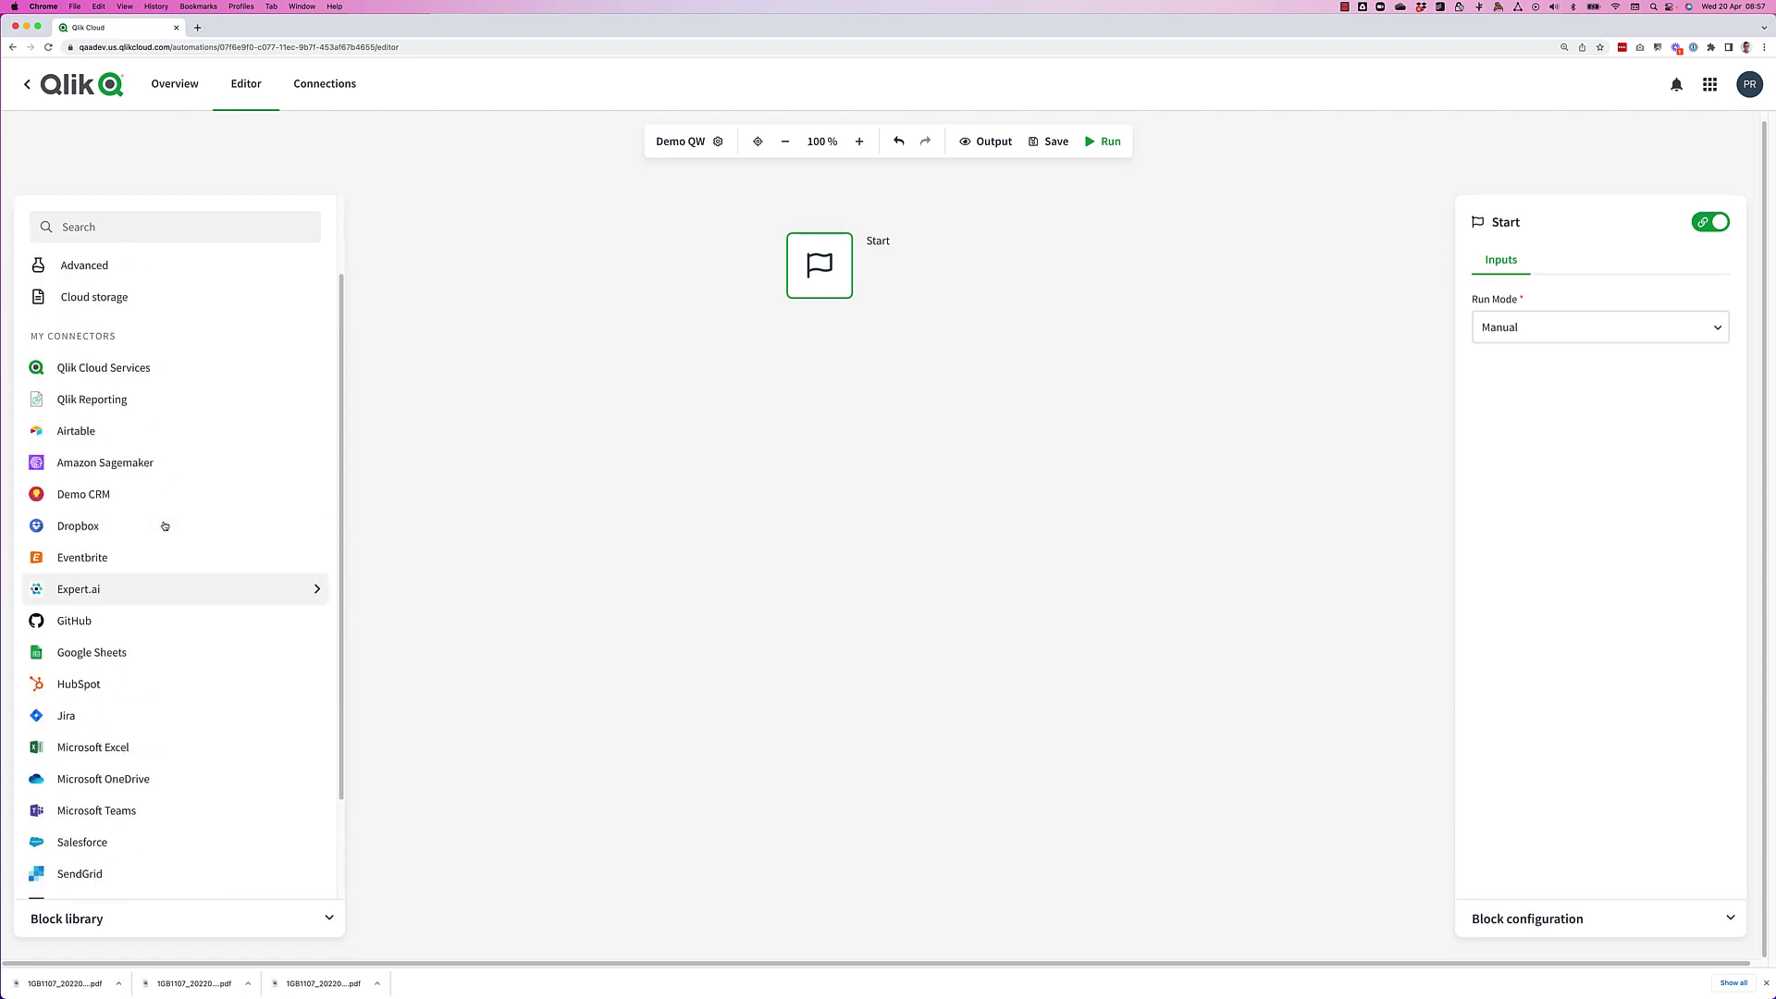
scroll(164, 525, up, 2)
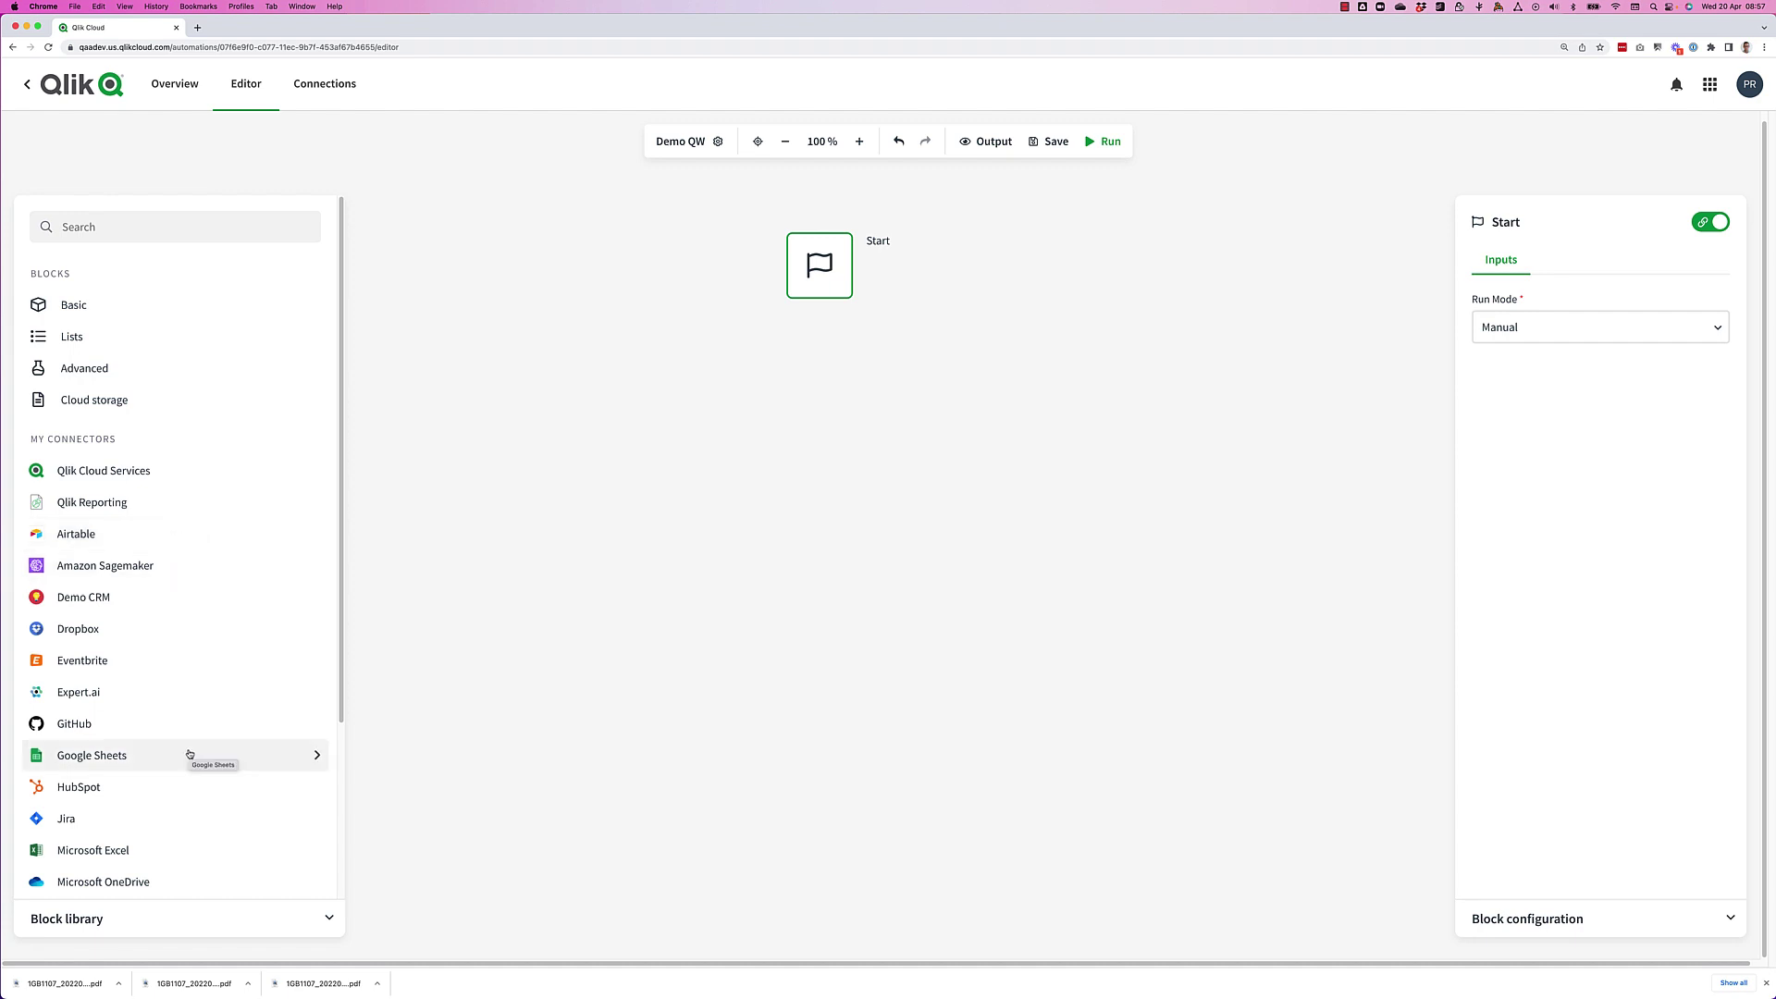
Show the Qlik Cloud Services connector blocks in the block library.
scroll(189, 754, down, 2)
scroll(193, 744, down, 3)
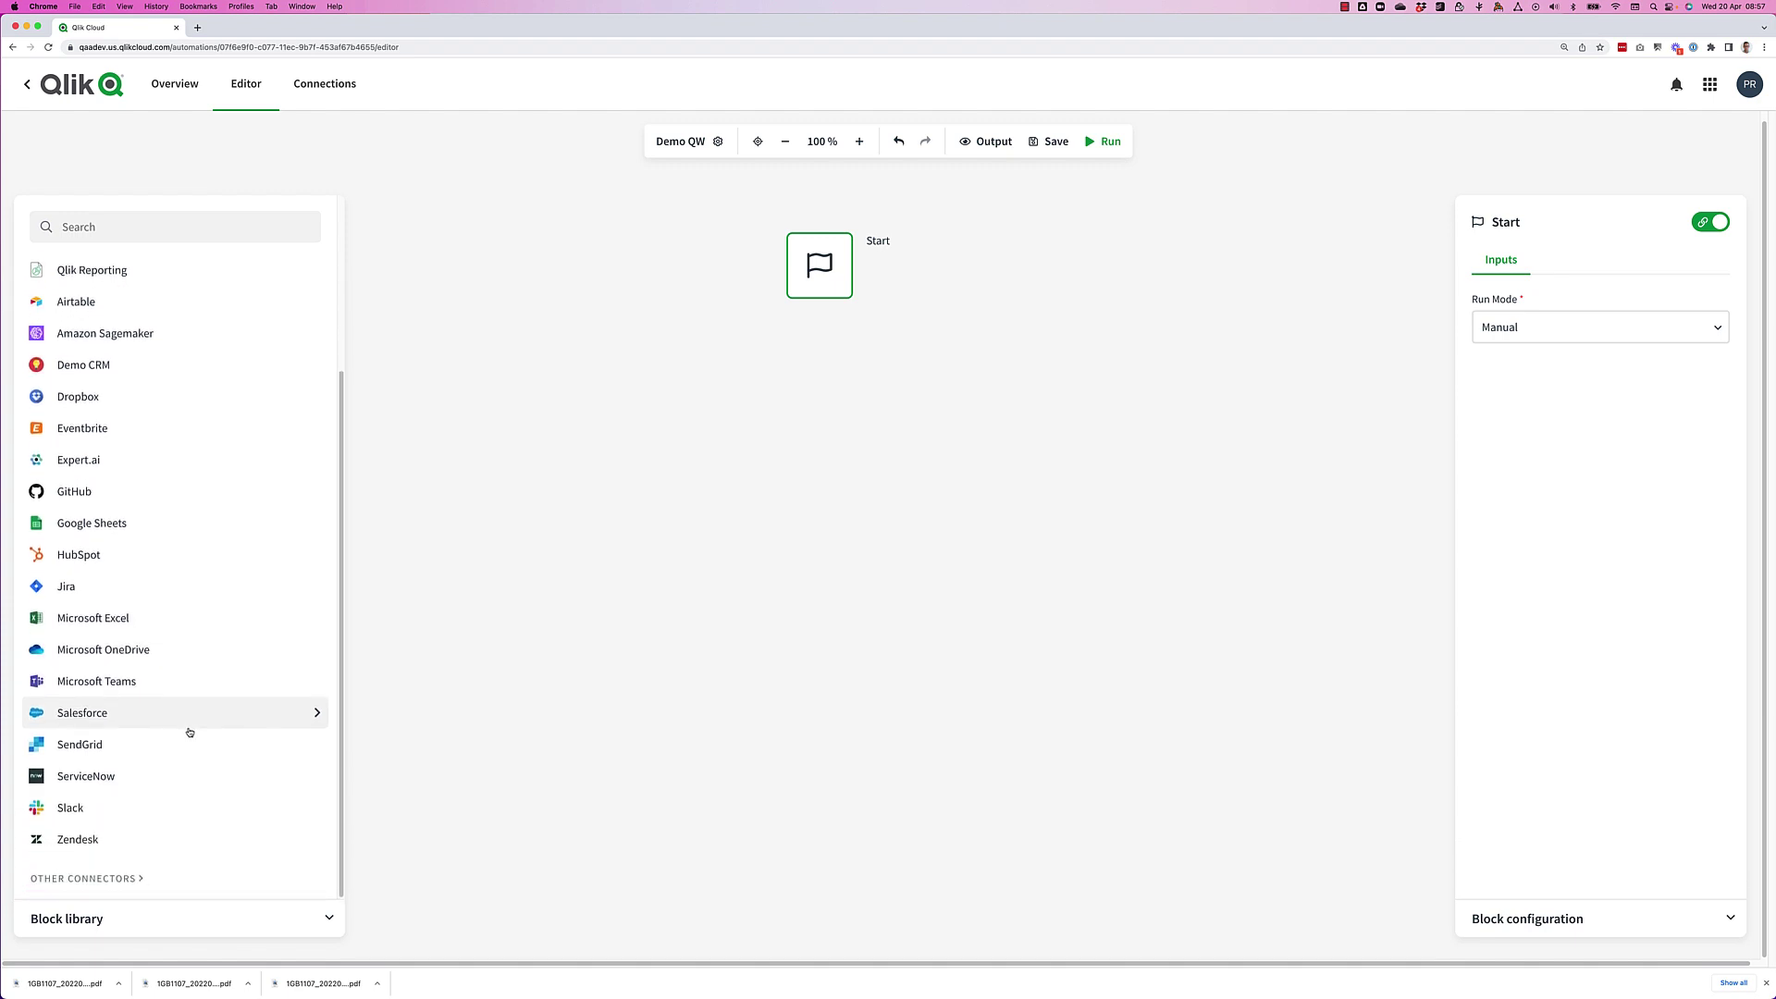
scroll(206, 737, up, 3)
scroll(206, 737, up, 2)
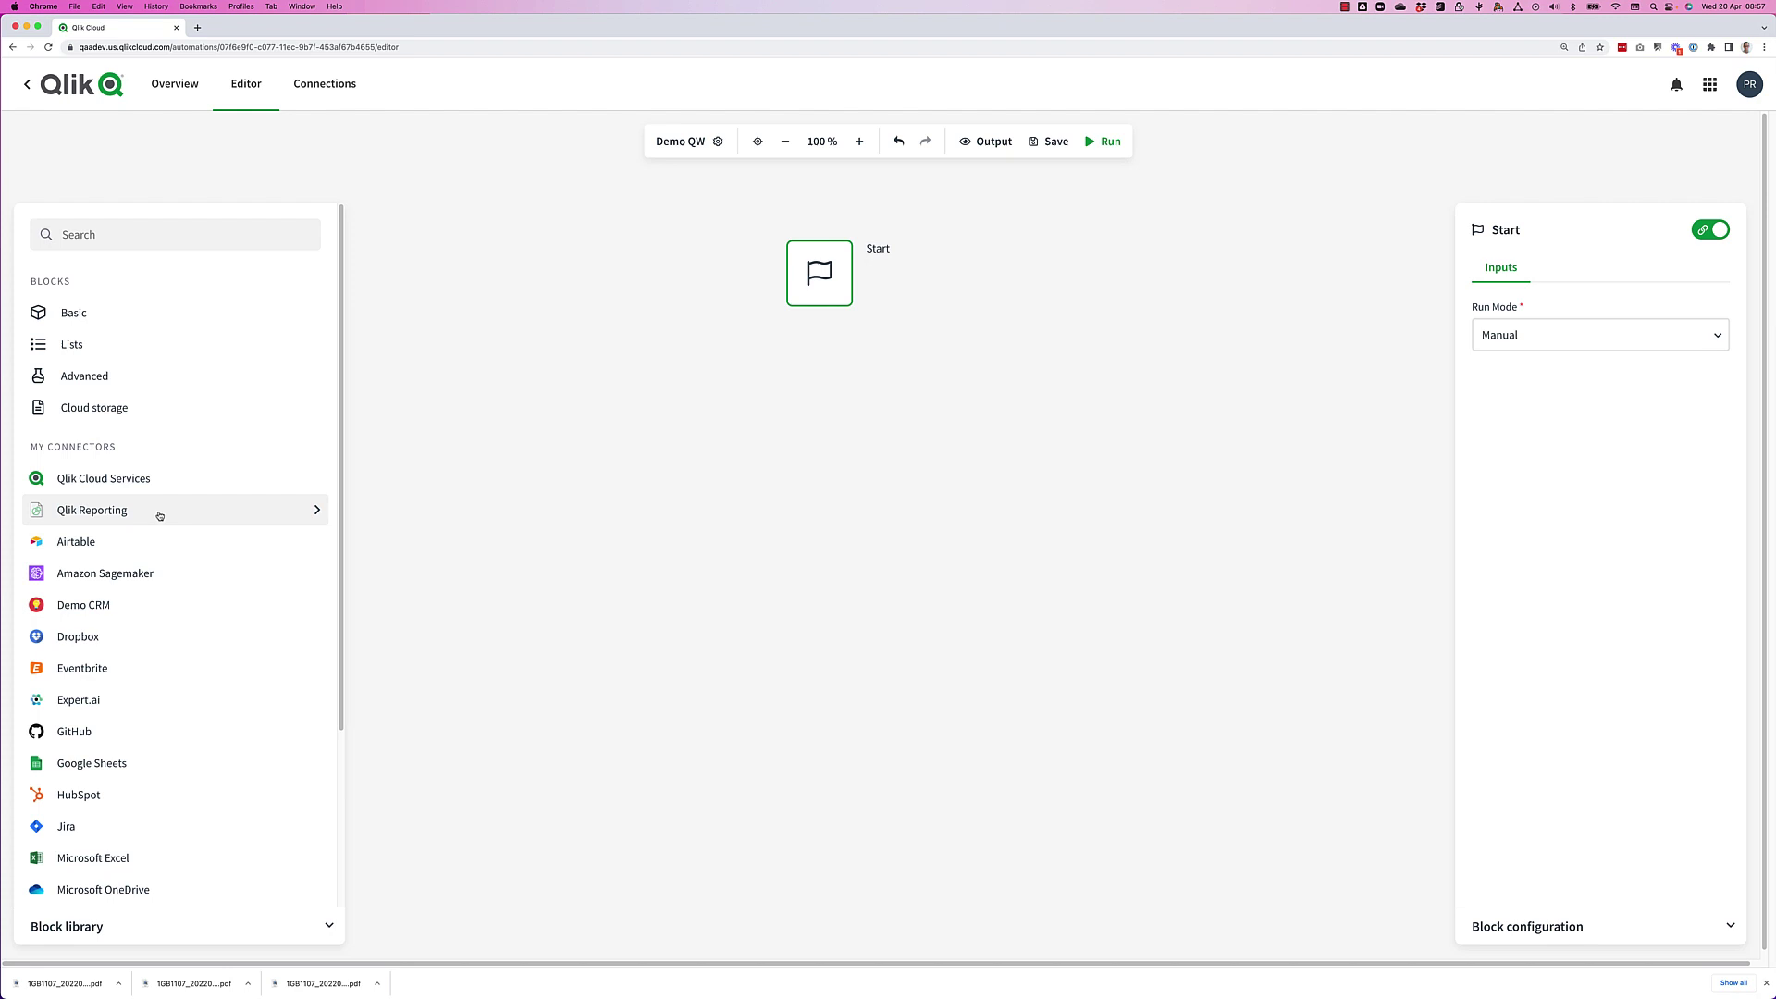
click(138, 473)
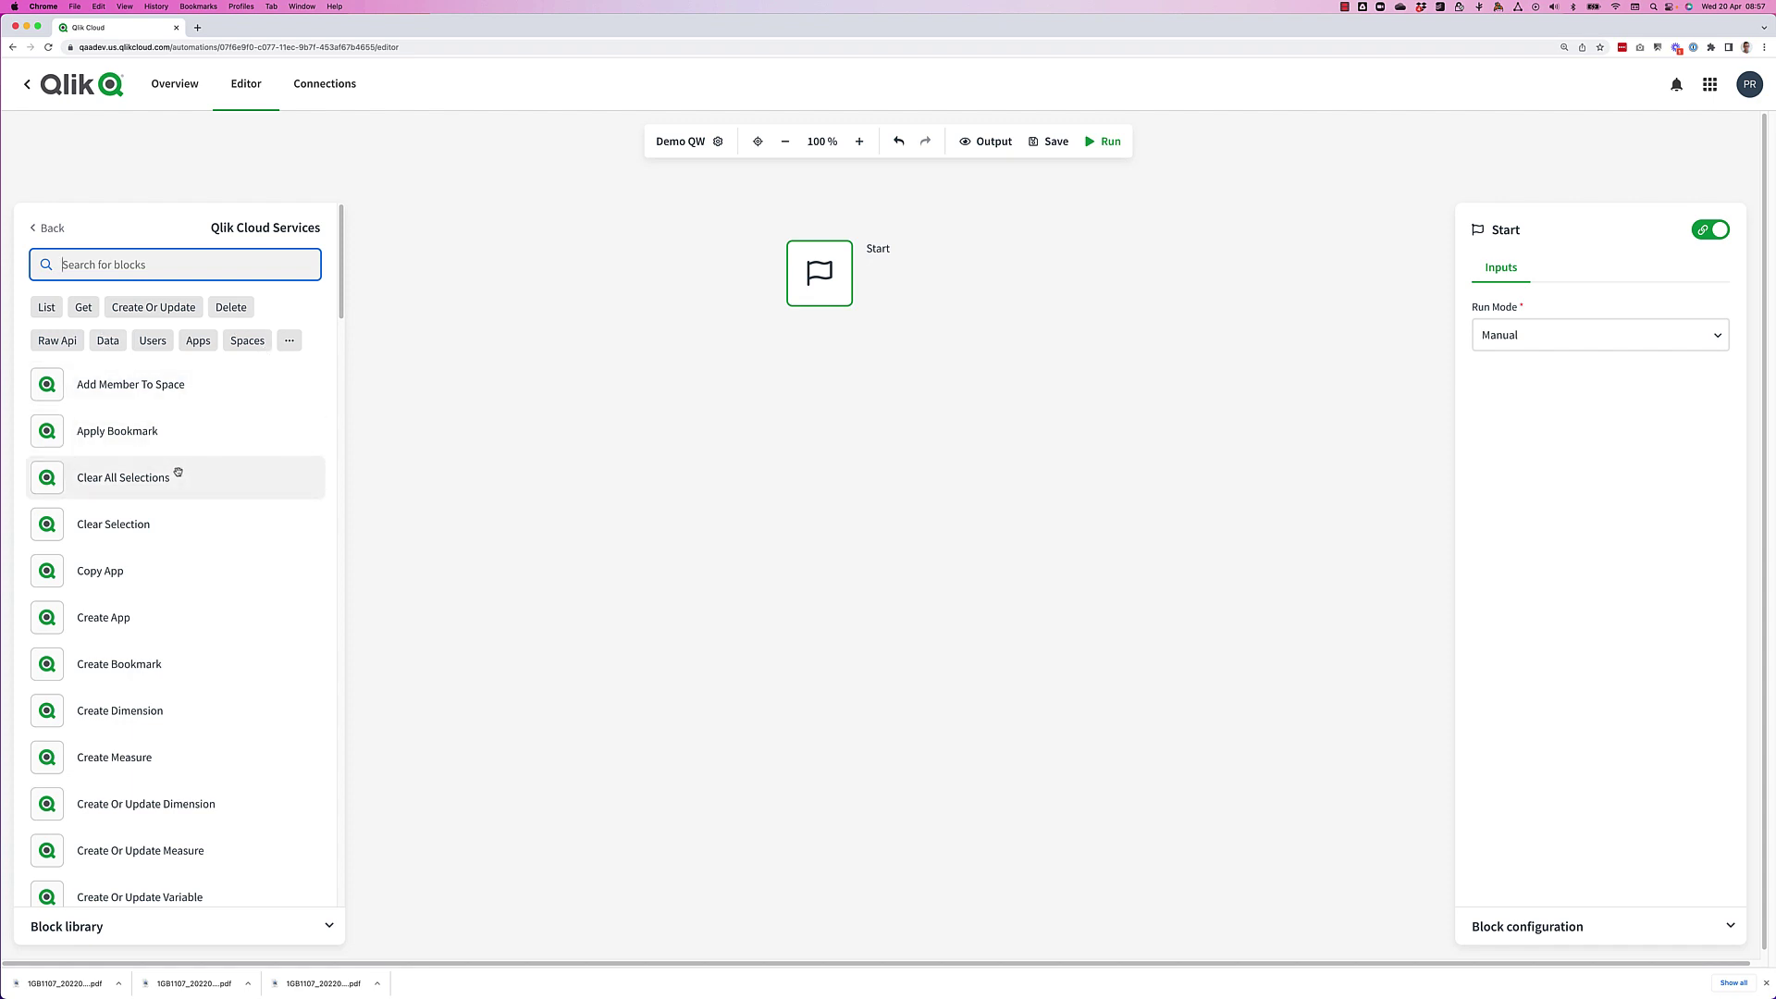
click(40, 228)
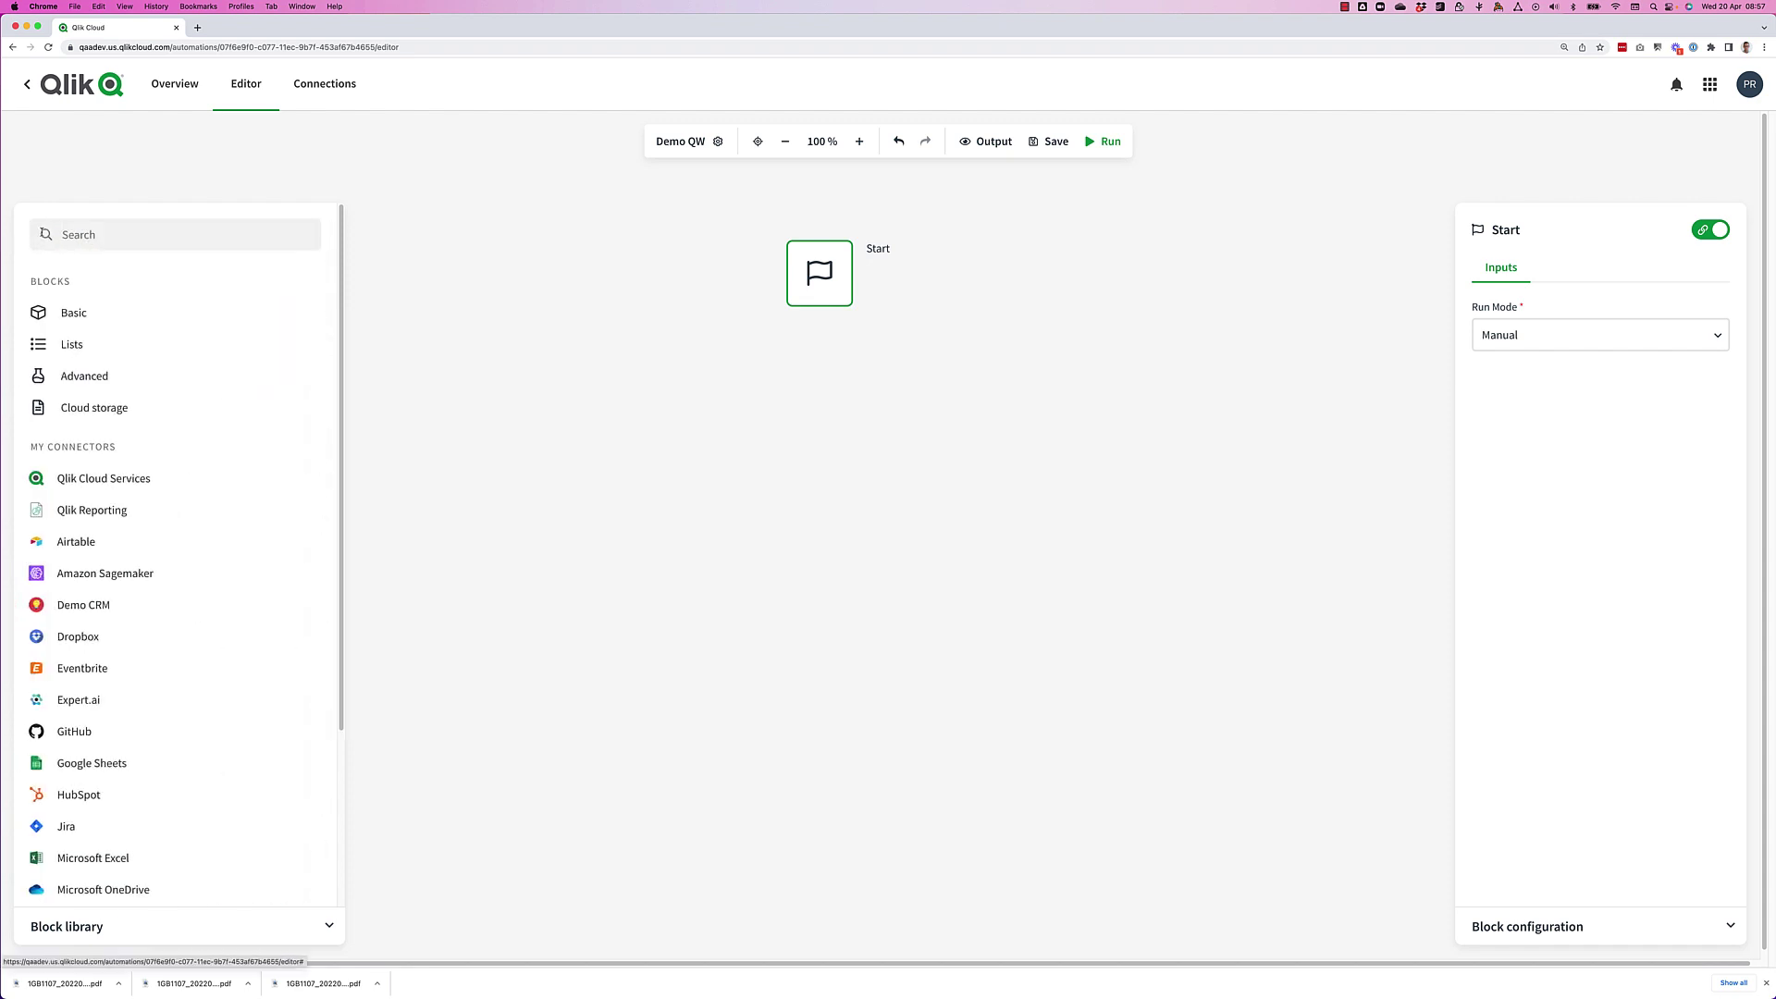
click(60, 314)
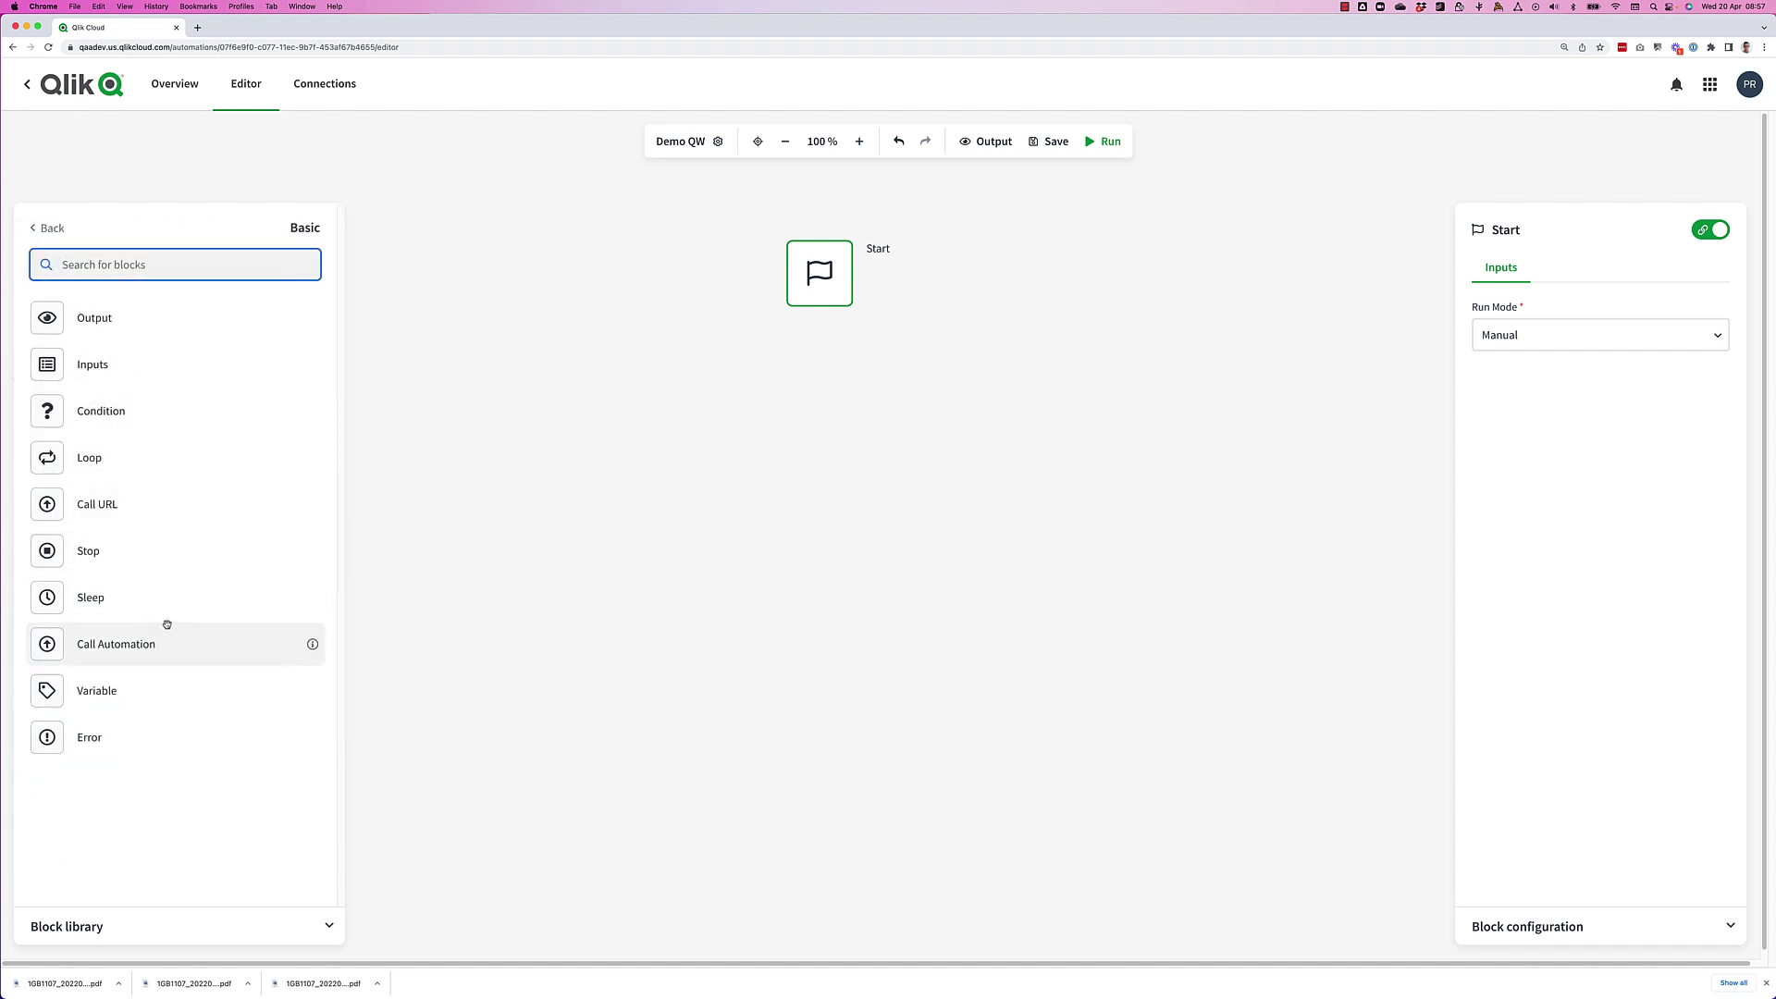
click(48, 229)
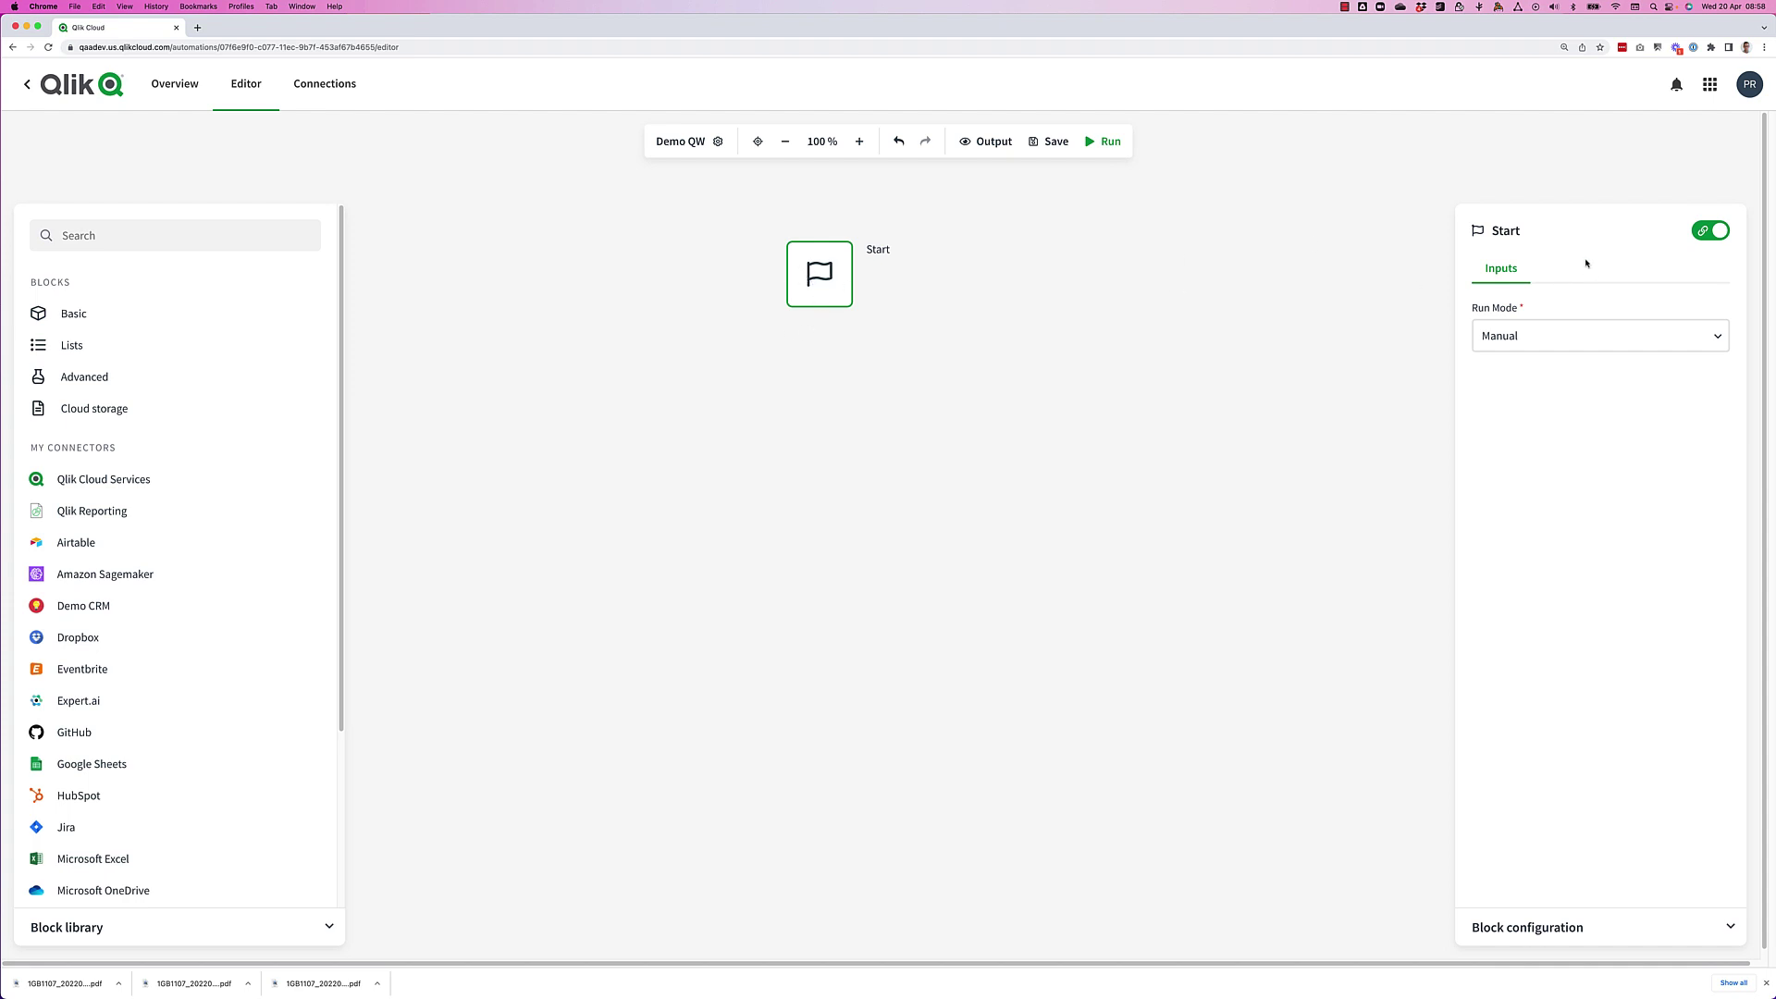
Set the trigger to run by Webhook on the Qlik Cloud Services App Reload Finished event.
click(1550, 341)
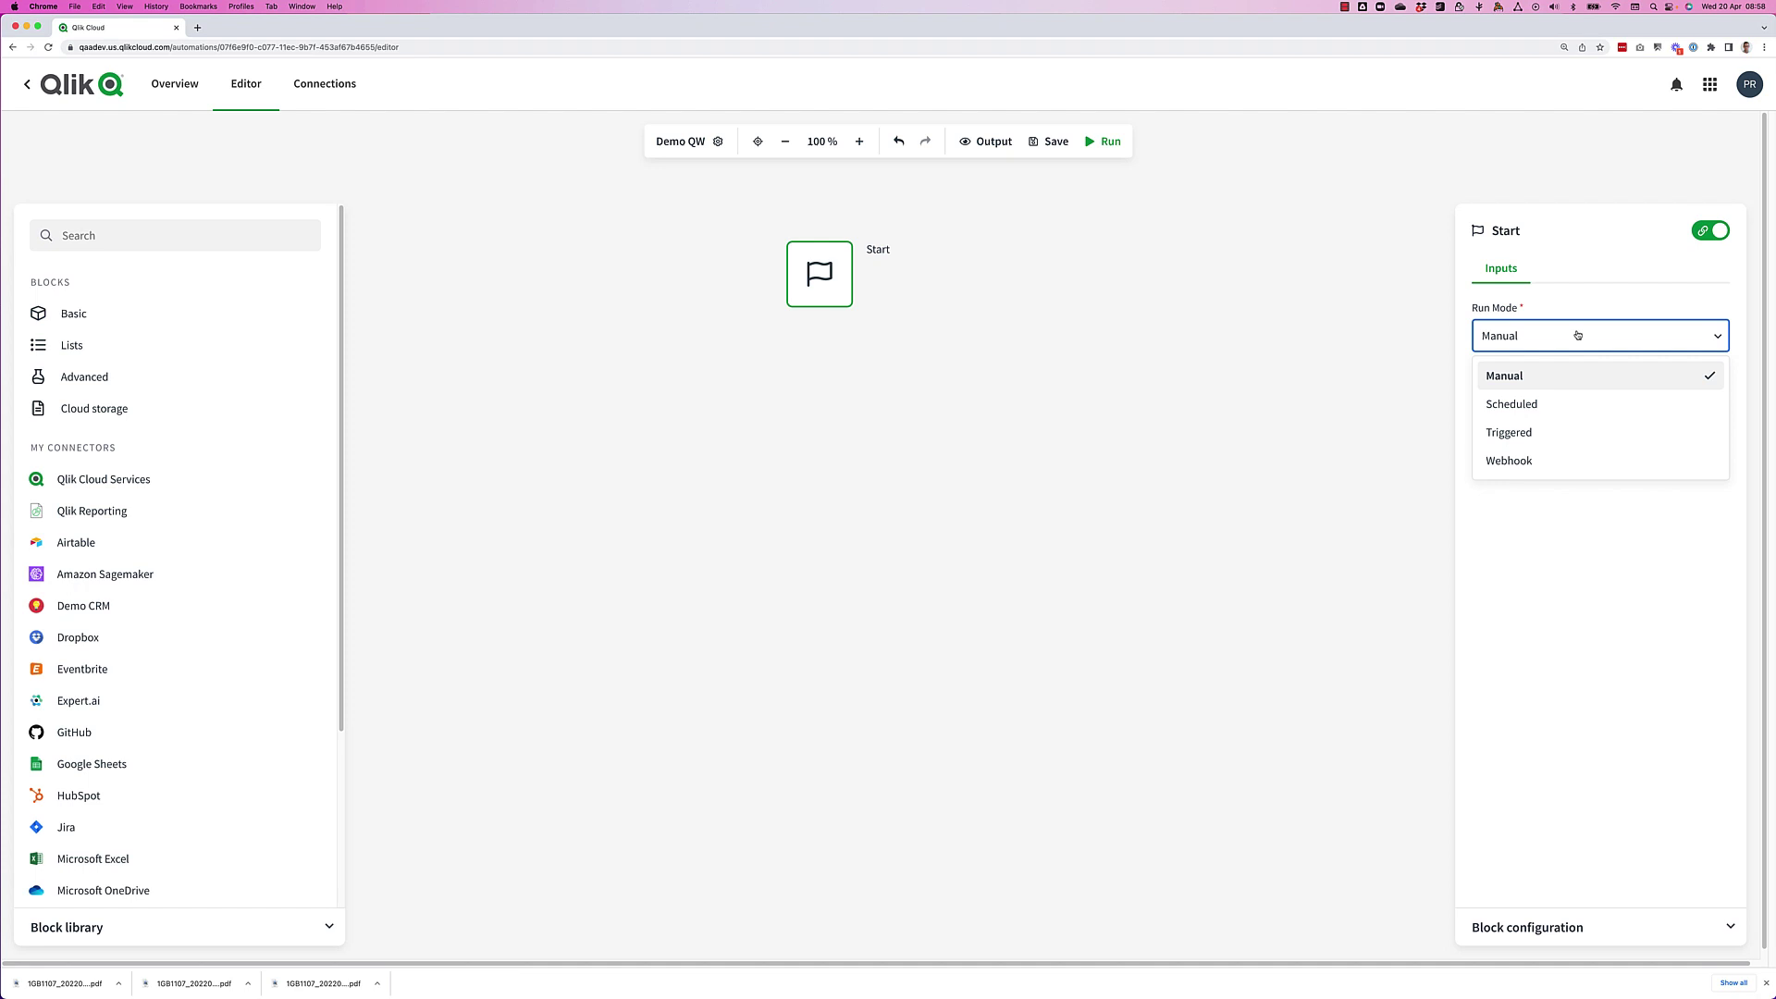
click(1552, 468)
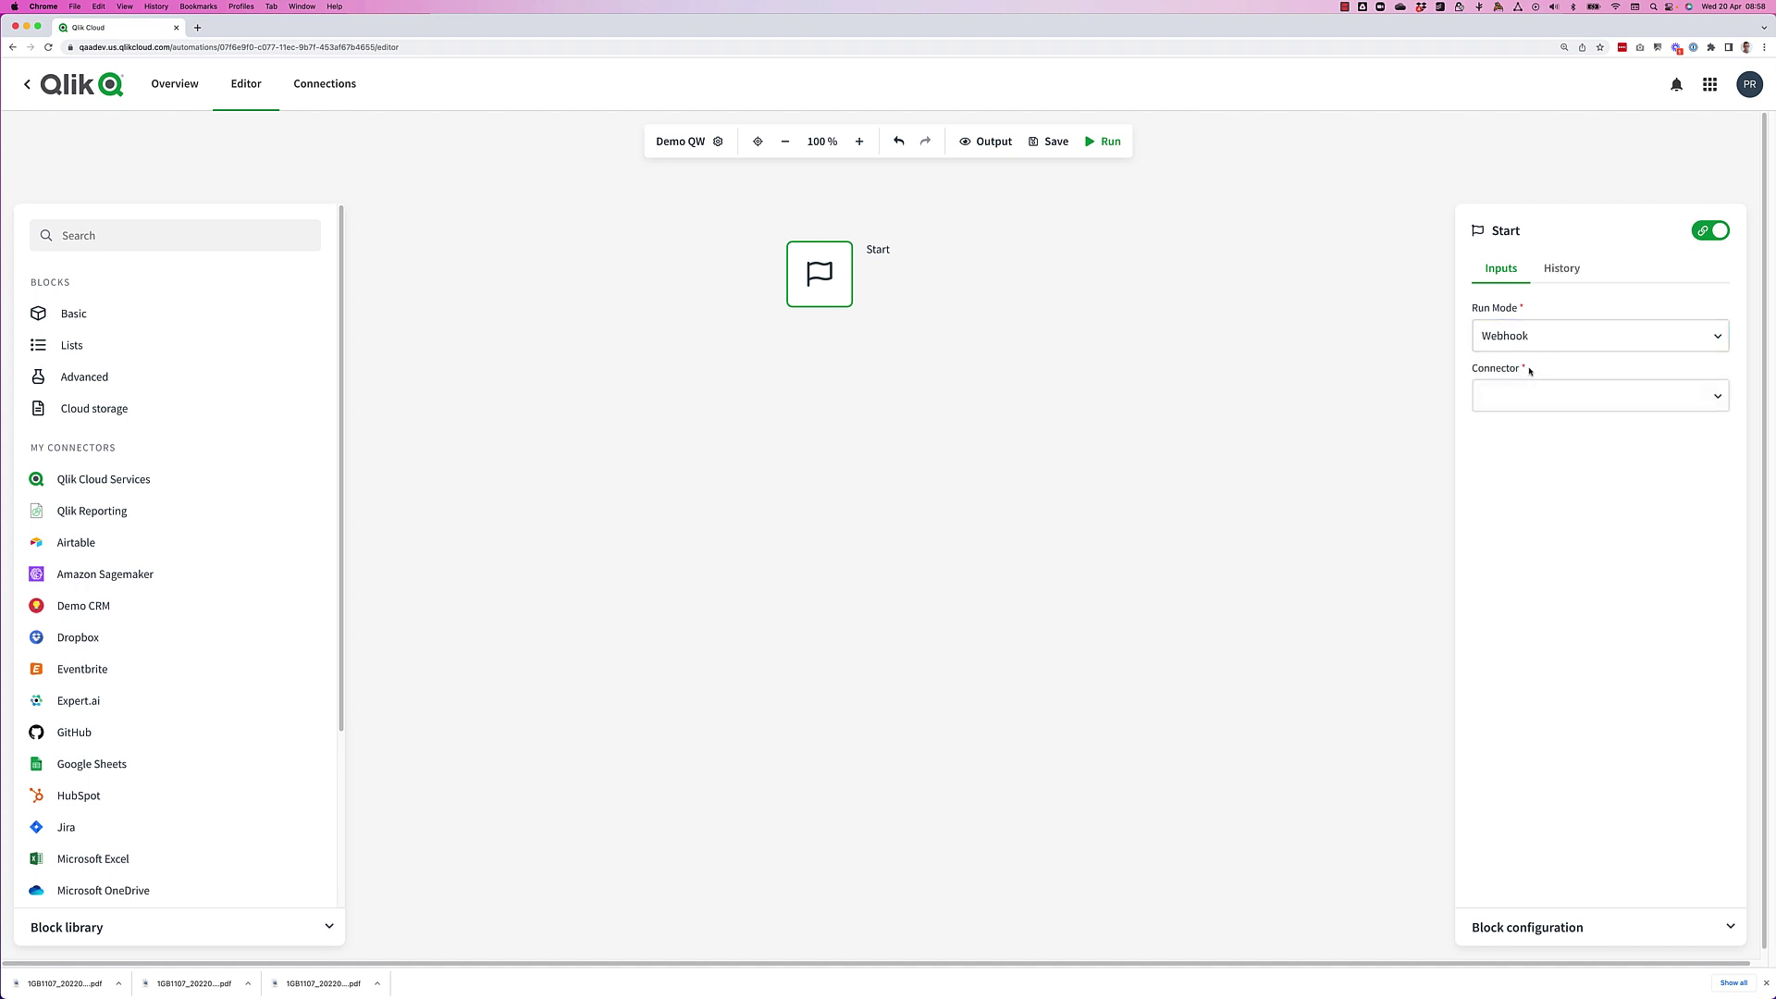
click(1530, 396)
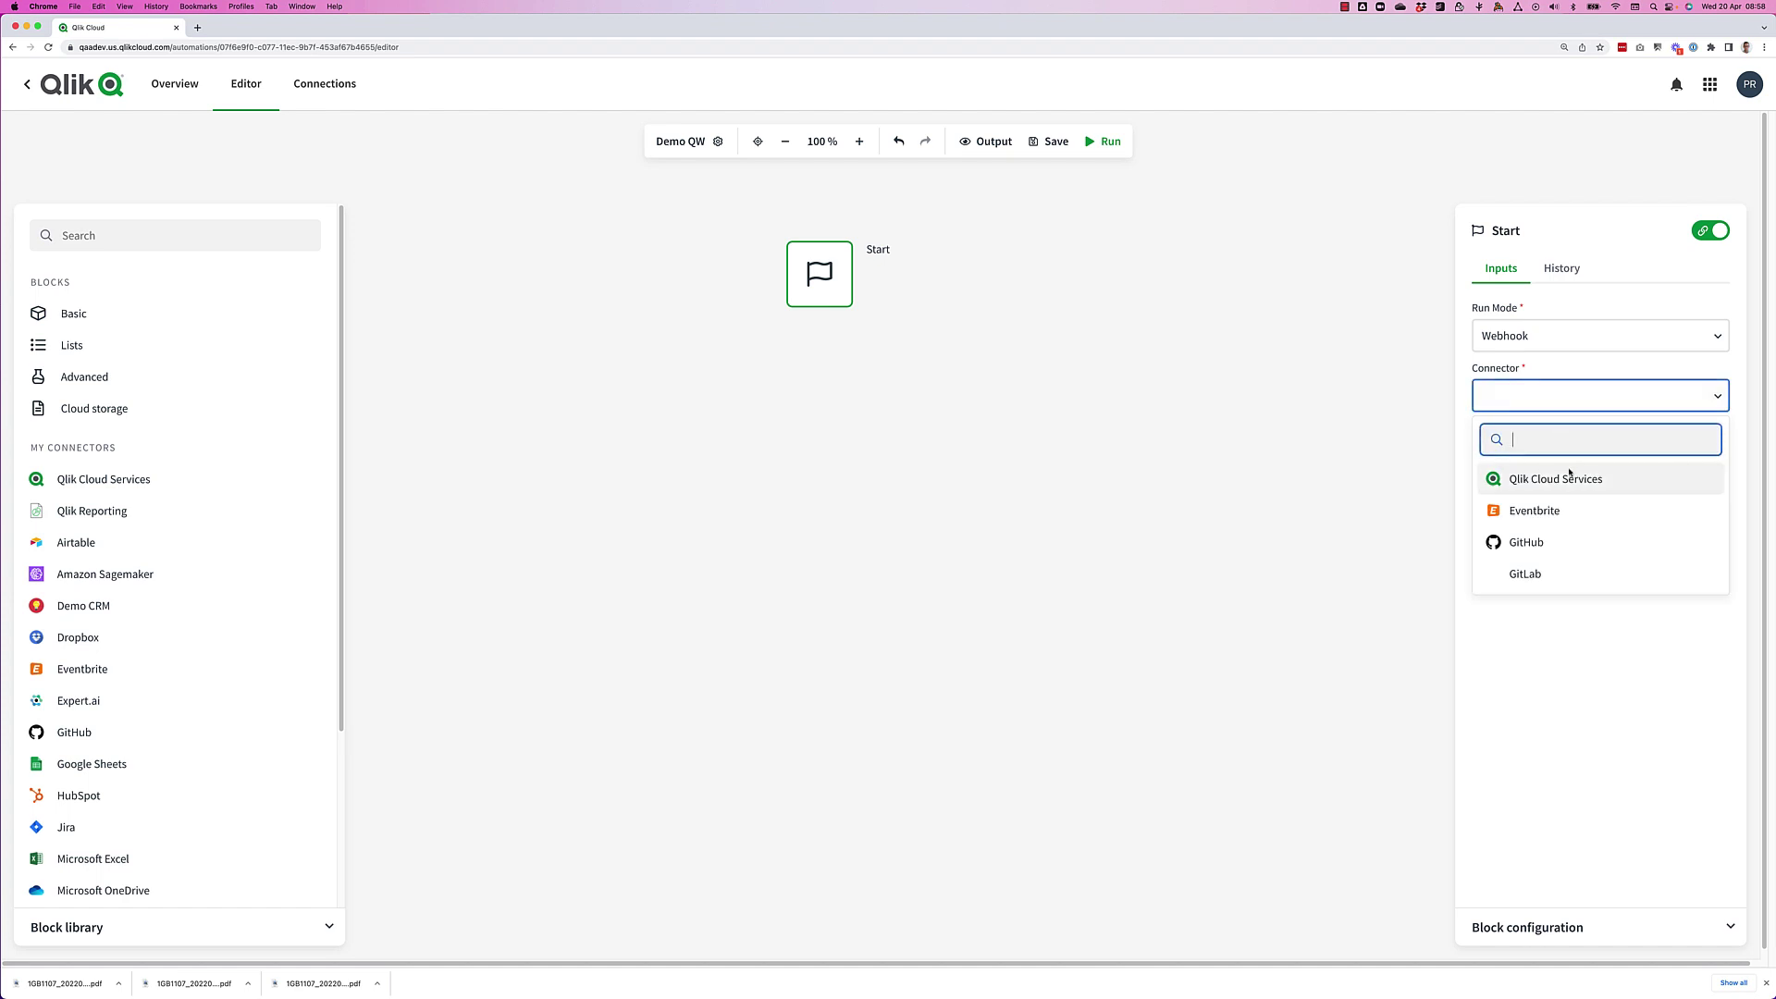
click(1569, 476)
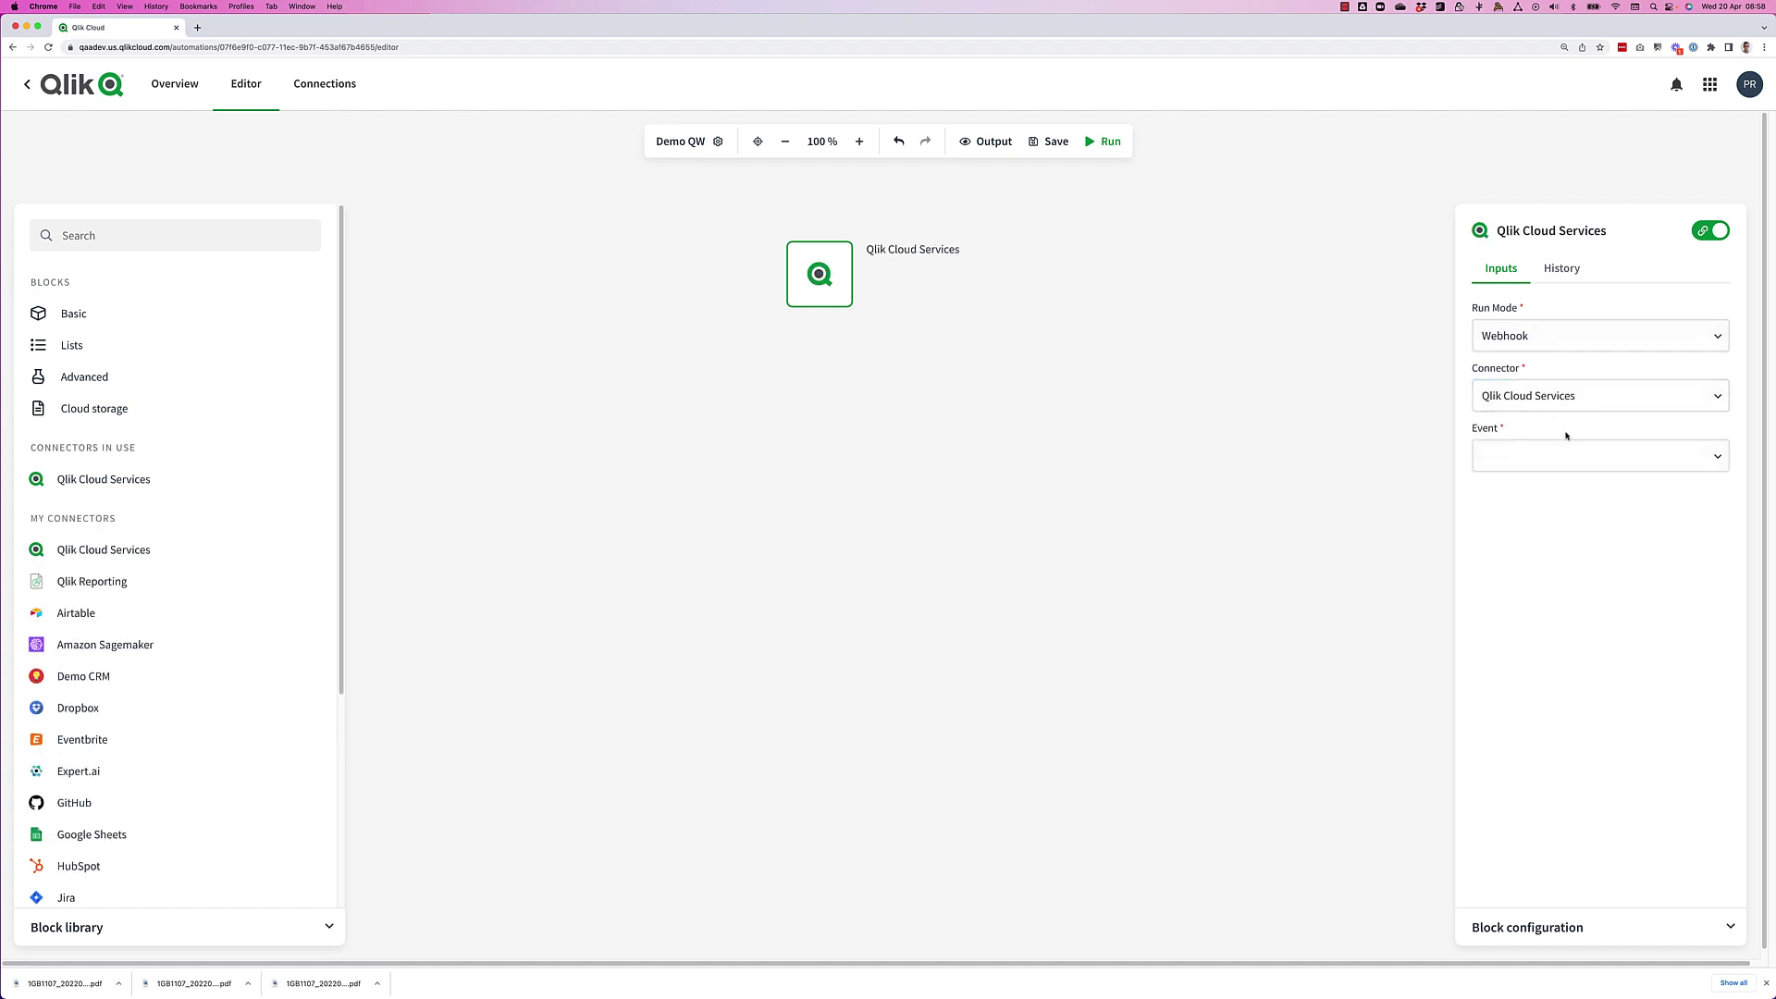
click(1563, 455)
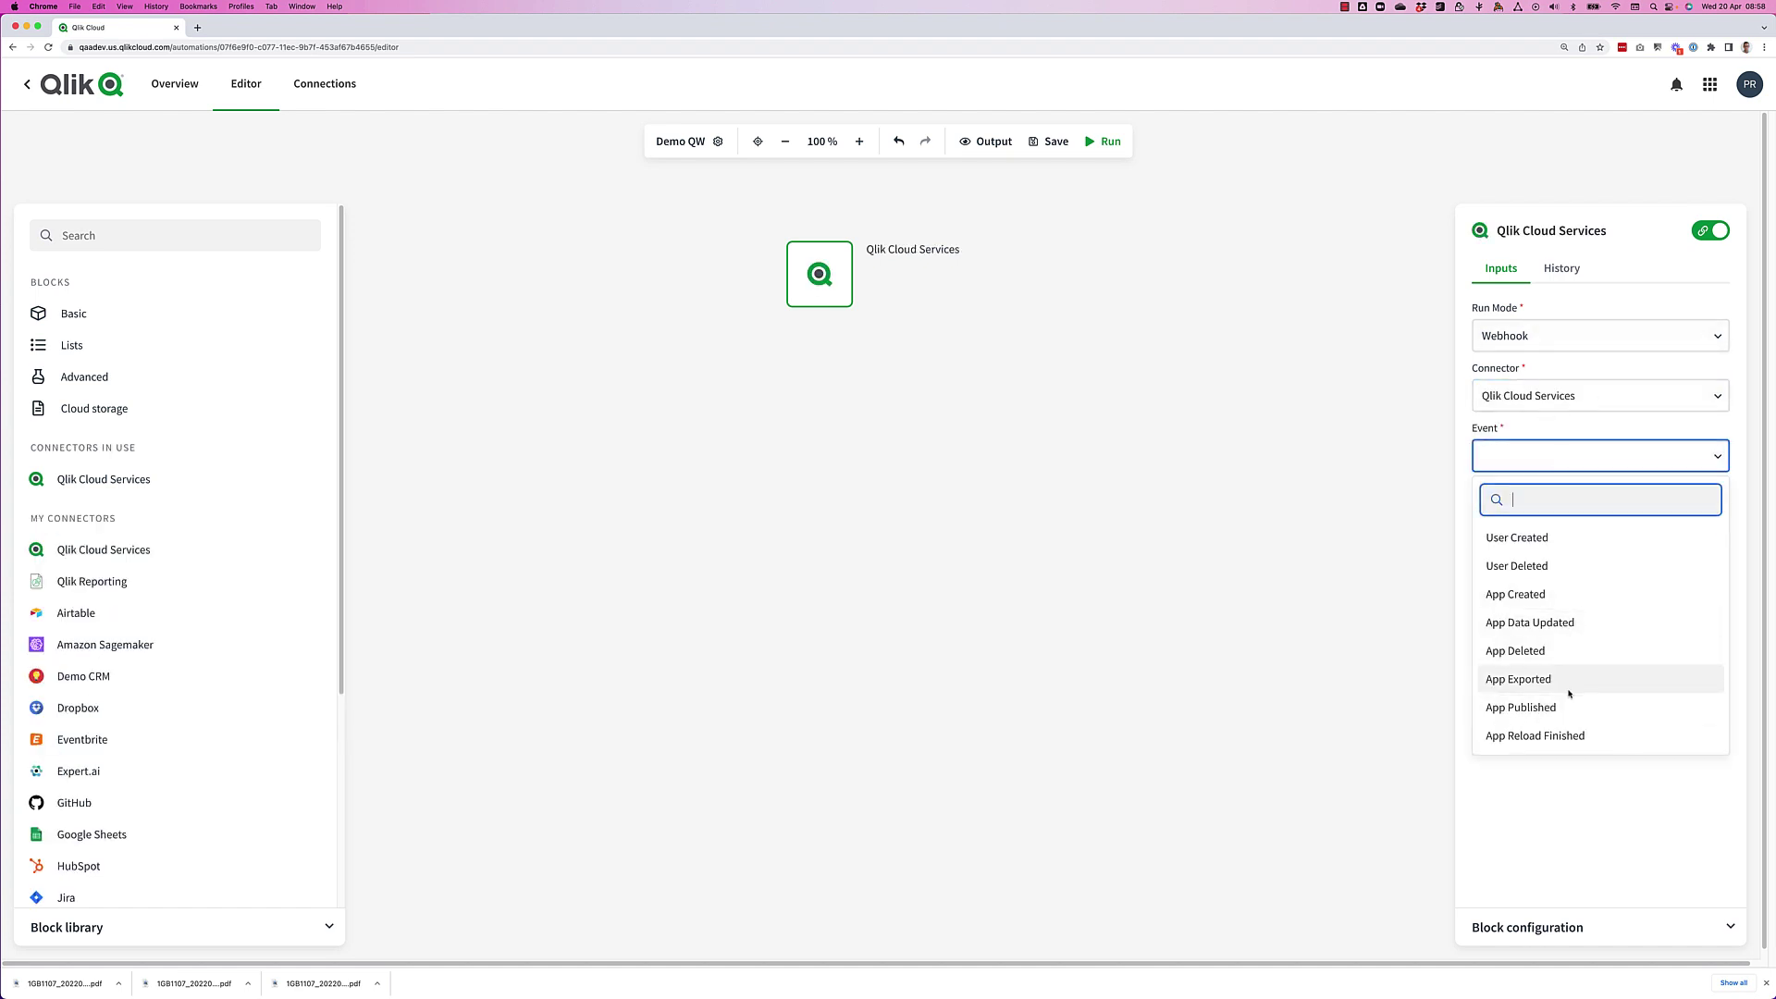
click(1573, 736)
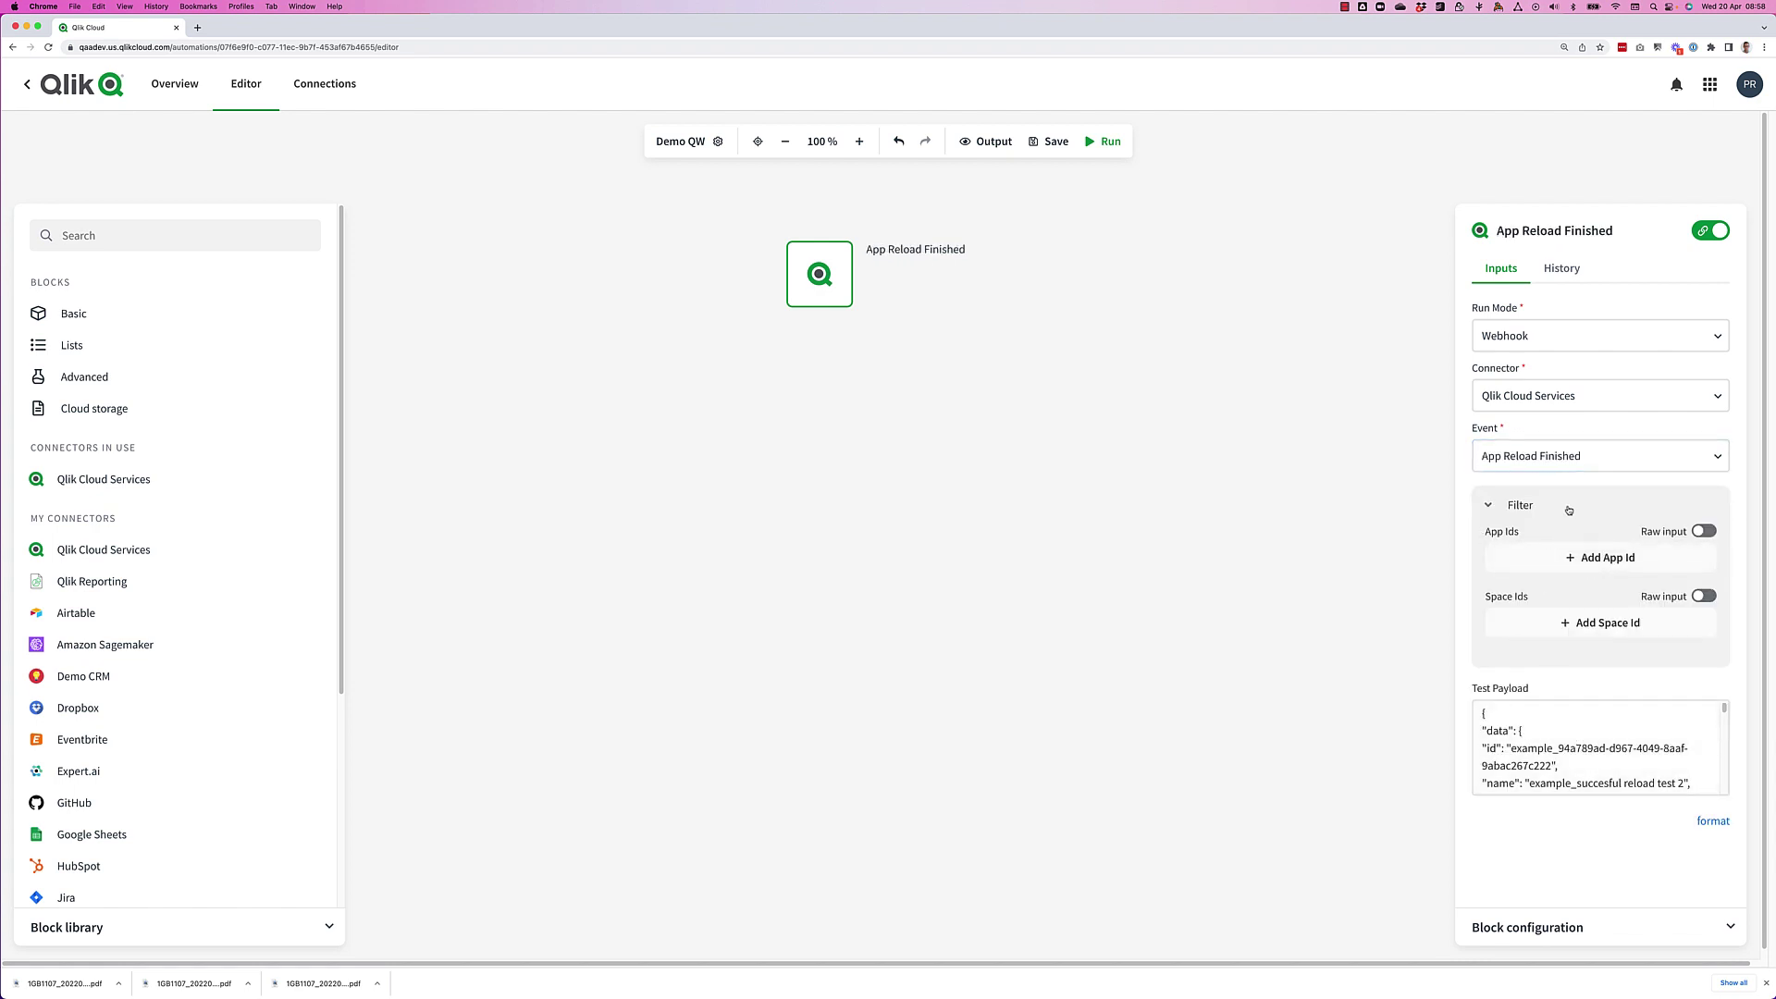
Add an App Id filter set to 'Demo App - failed reload' via lookup search 'demo'.
click(1570, 557)
click(1570, 583)
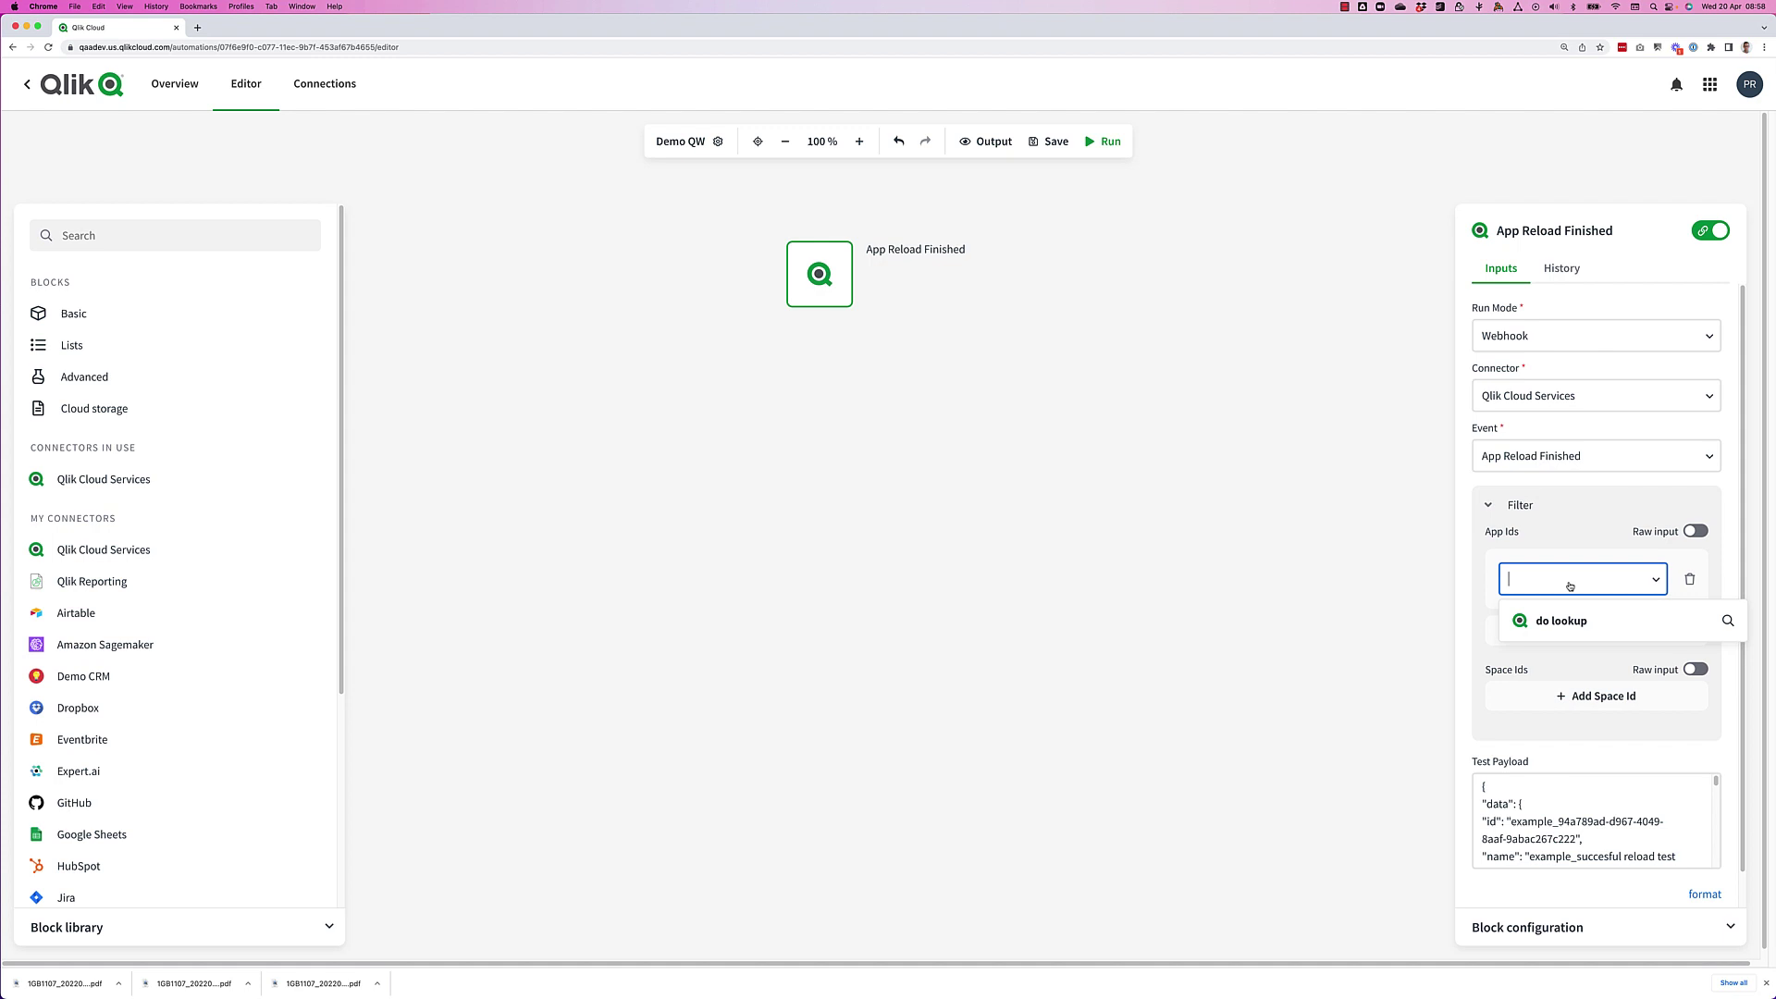
click(1570, 586)
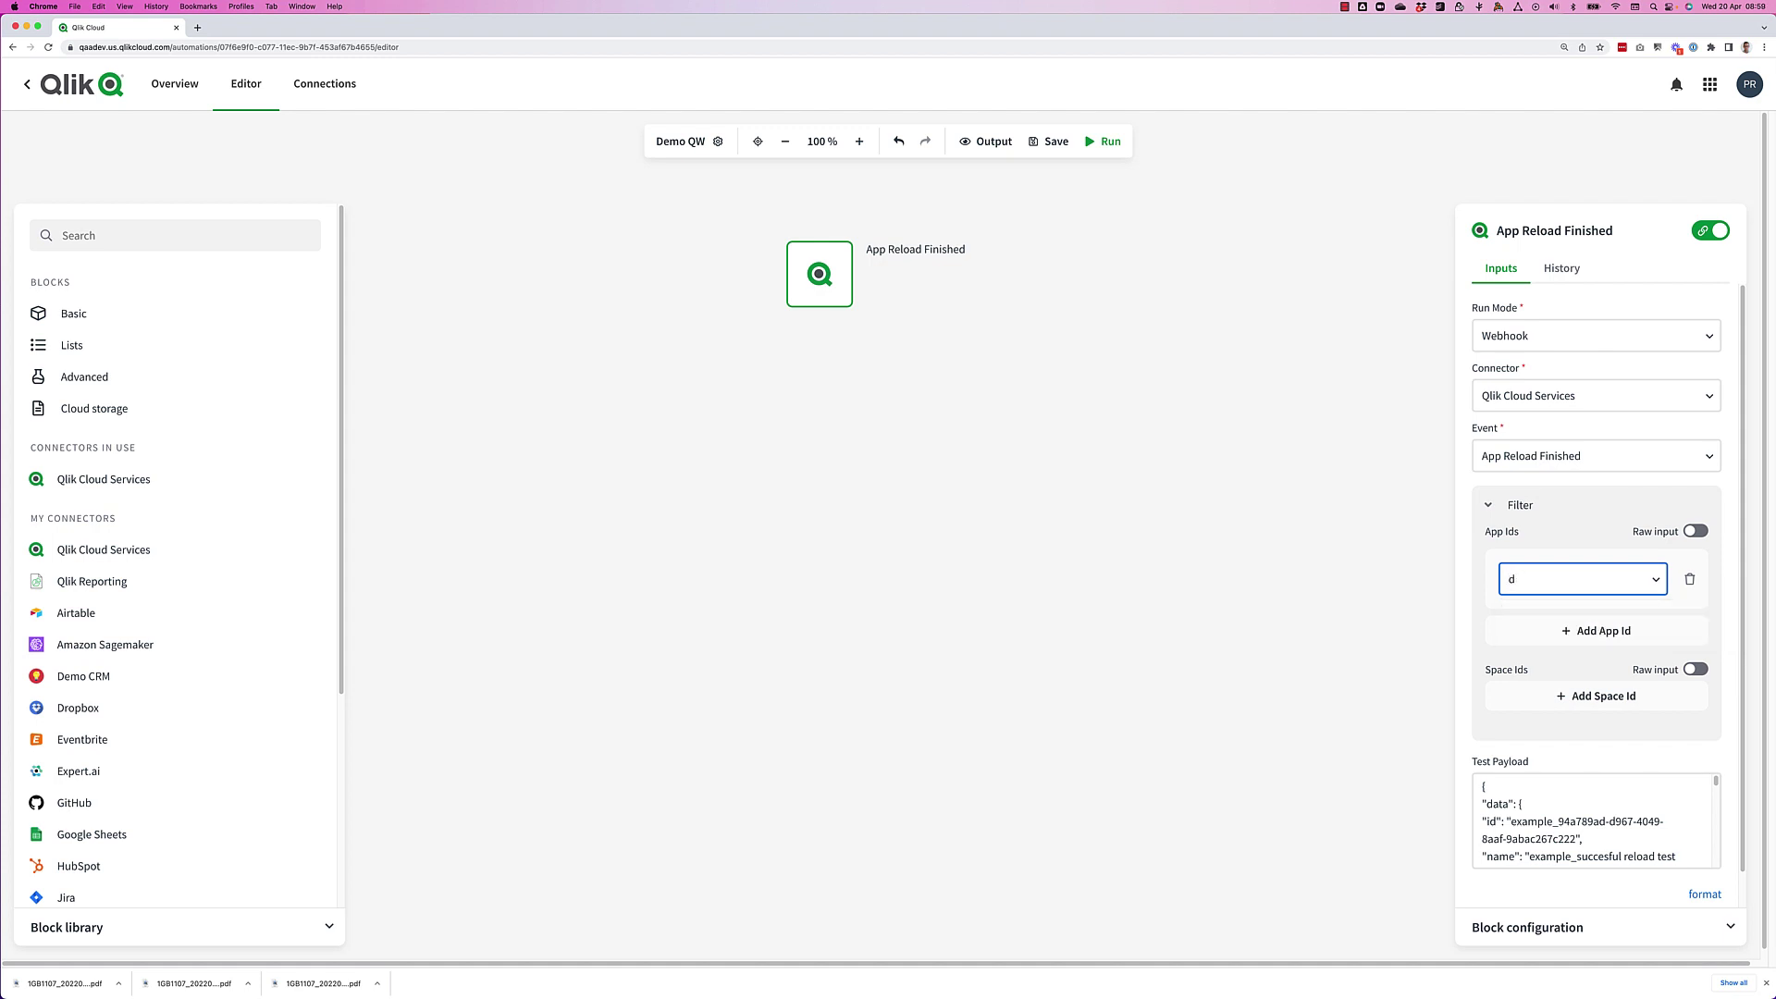
click(1577, 585)
click(1559, 618)
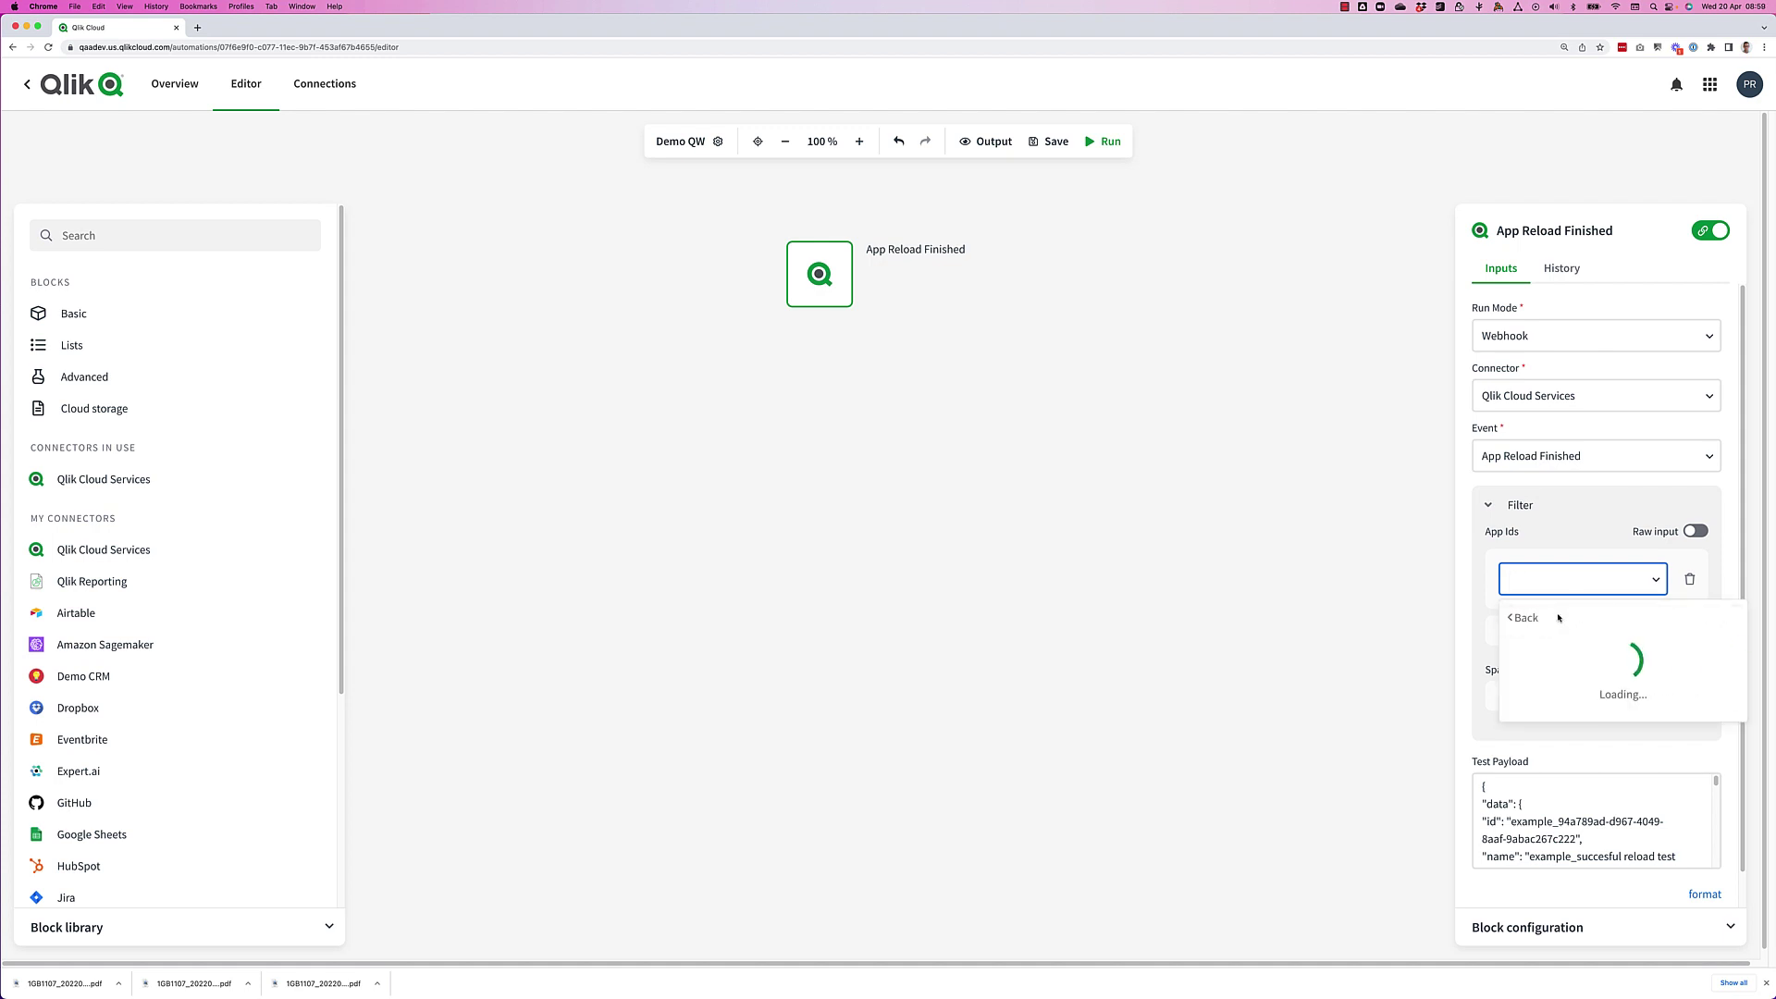
text(deùp)
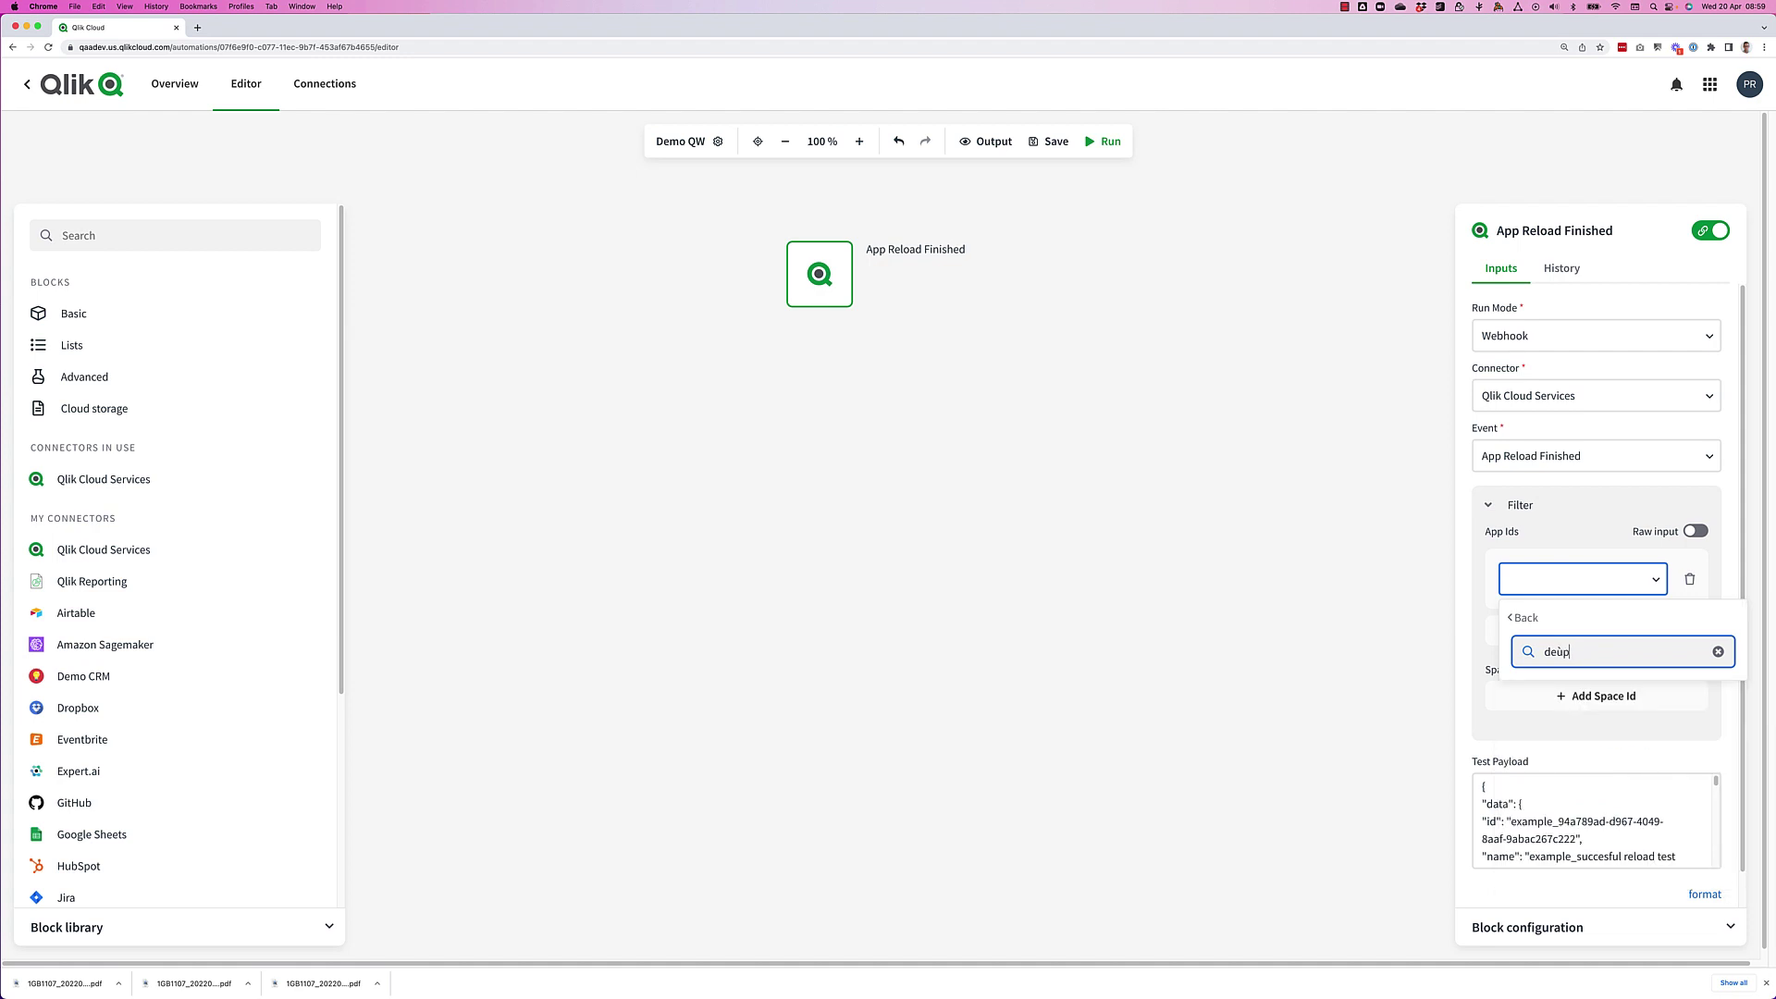
key(BackSpace)
key(BackSpace)
text(mo)
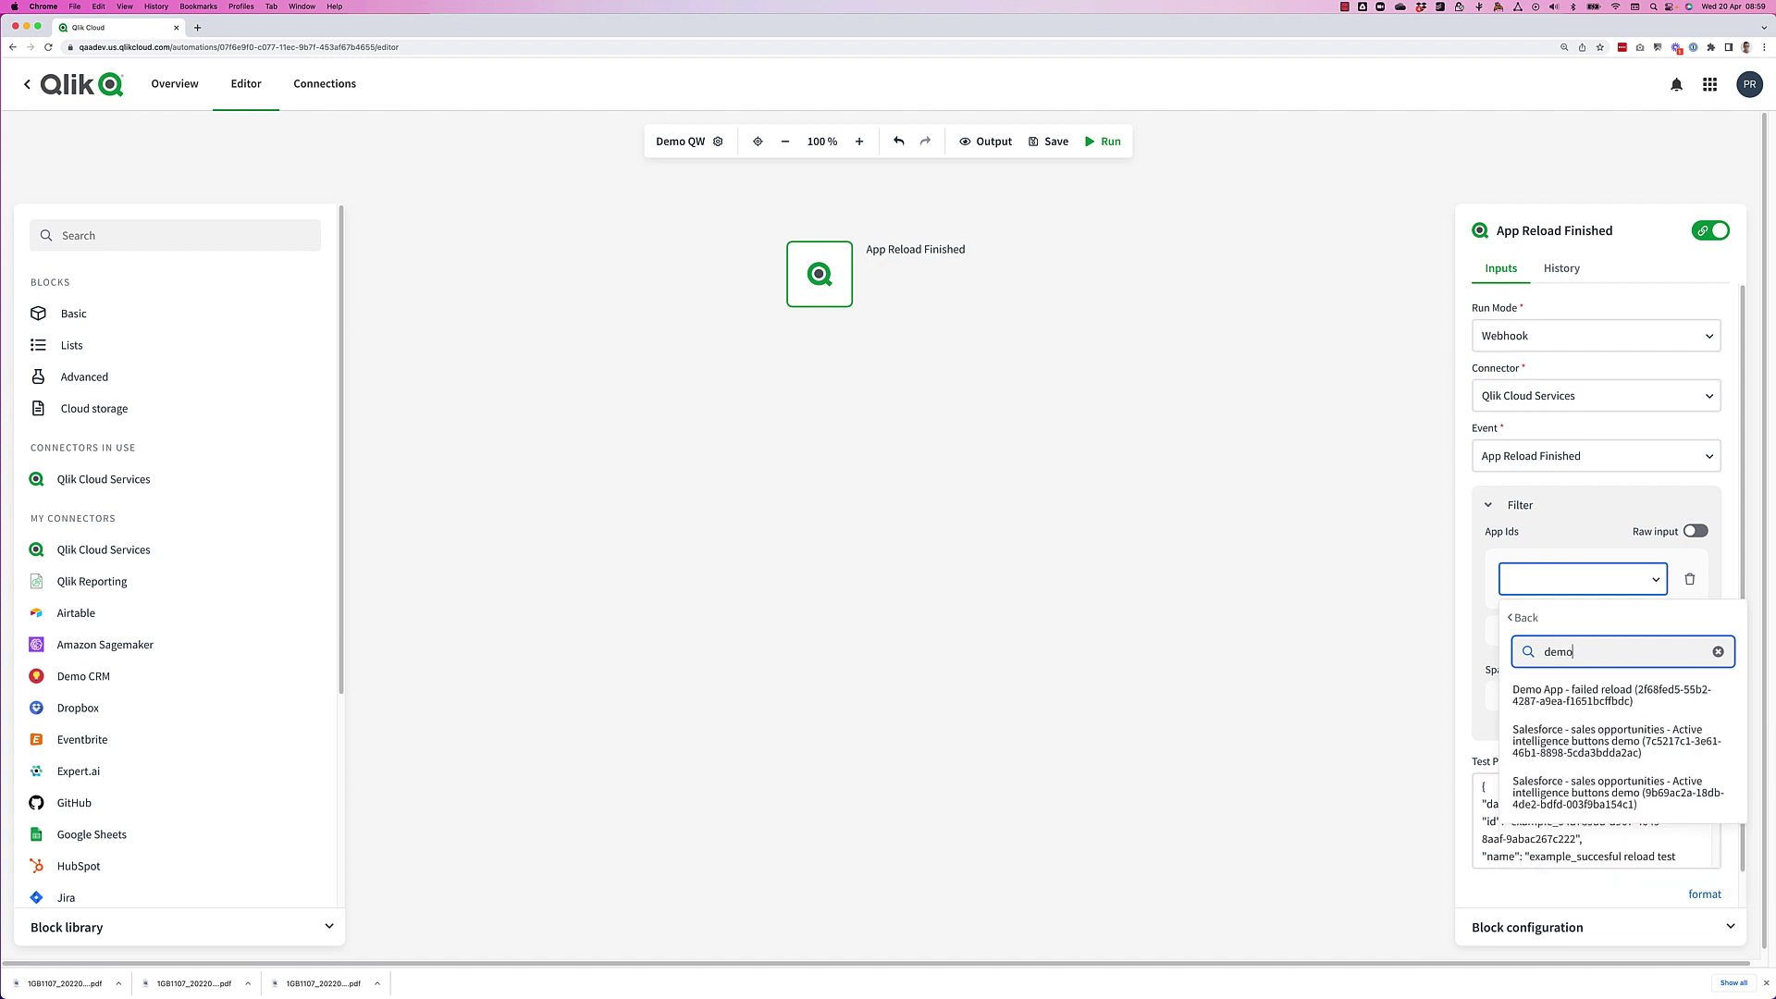
click(1591, 694)
click(1592, 693)
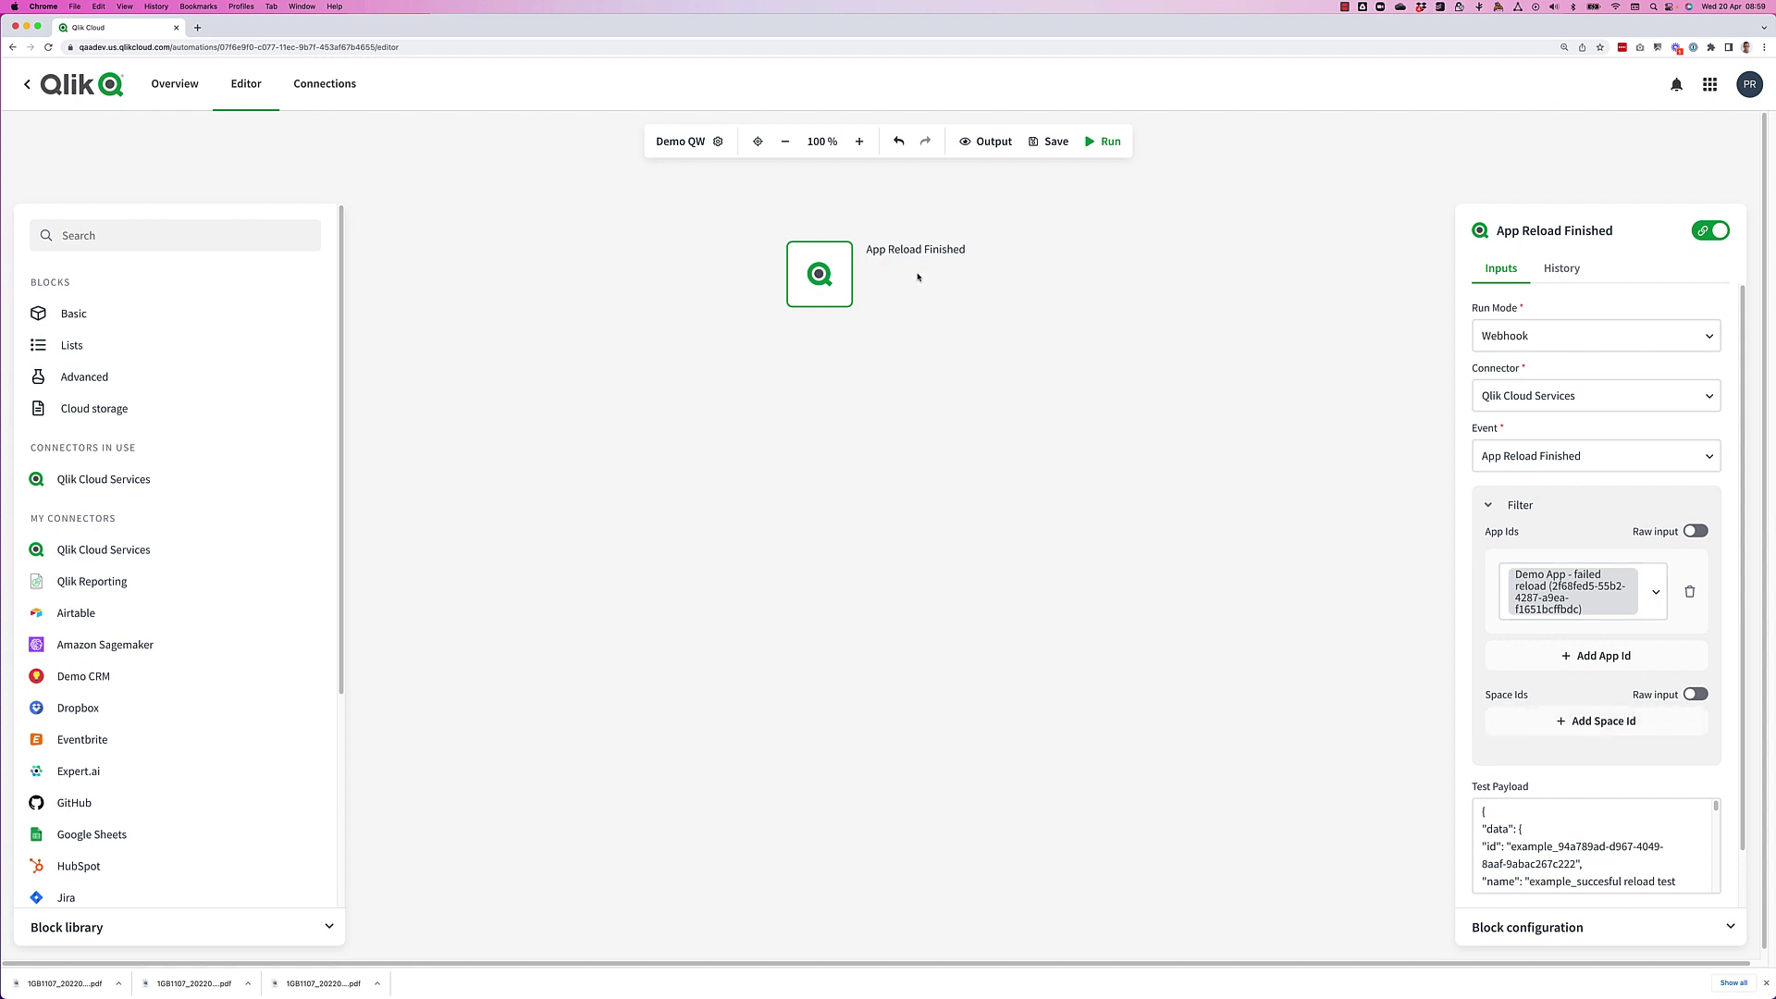
Place a Condition block from Basic blocks under the App Reload Finished trigger.
drag(819, 273, 799, 293)
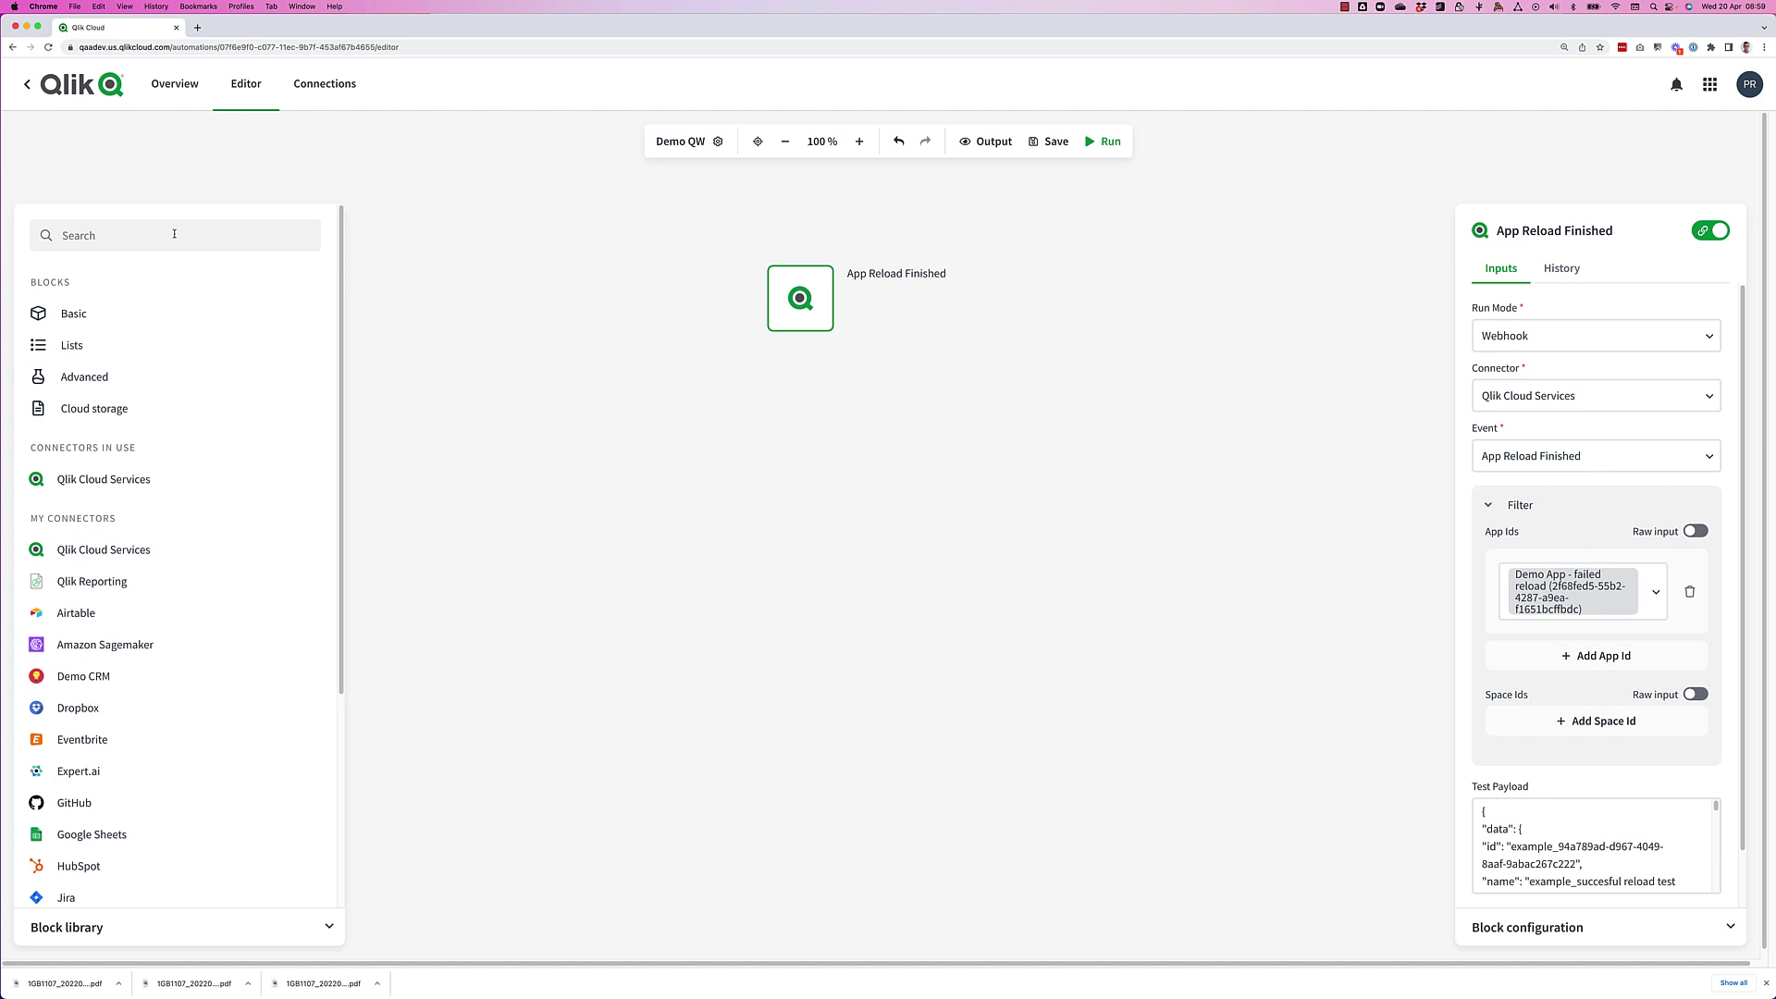
click(115, 317)
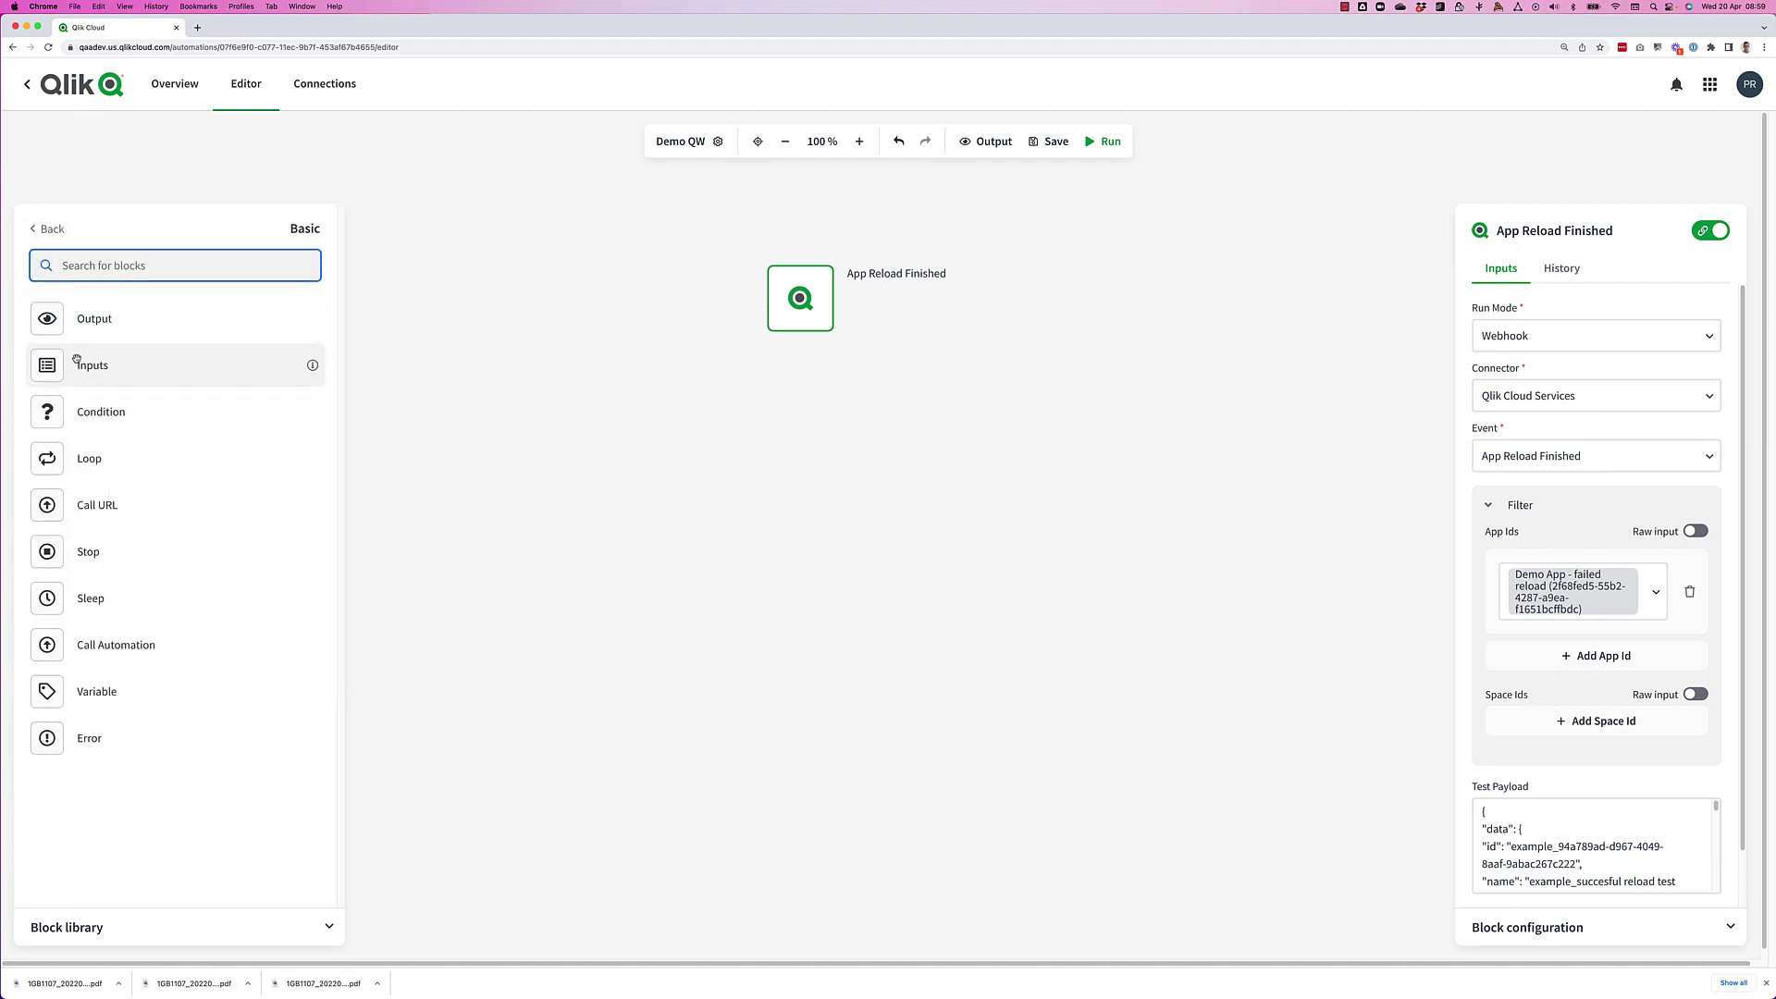
drag(77, 408, 841, 376)
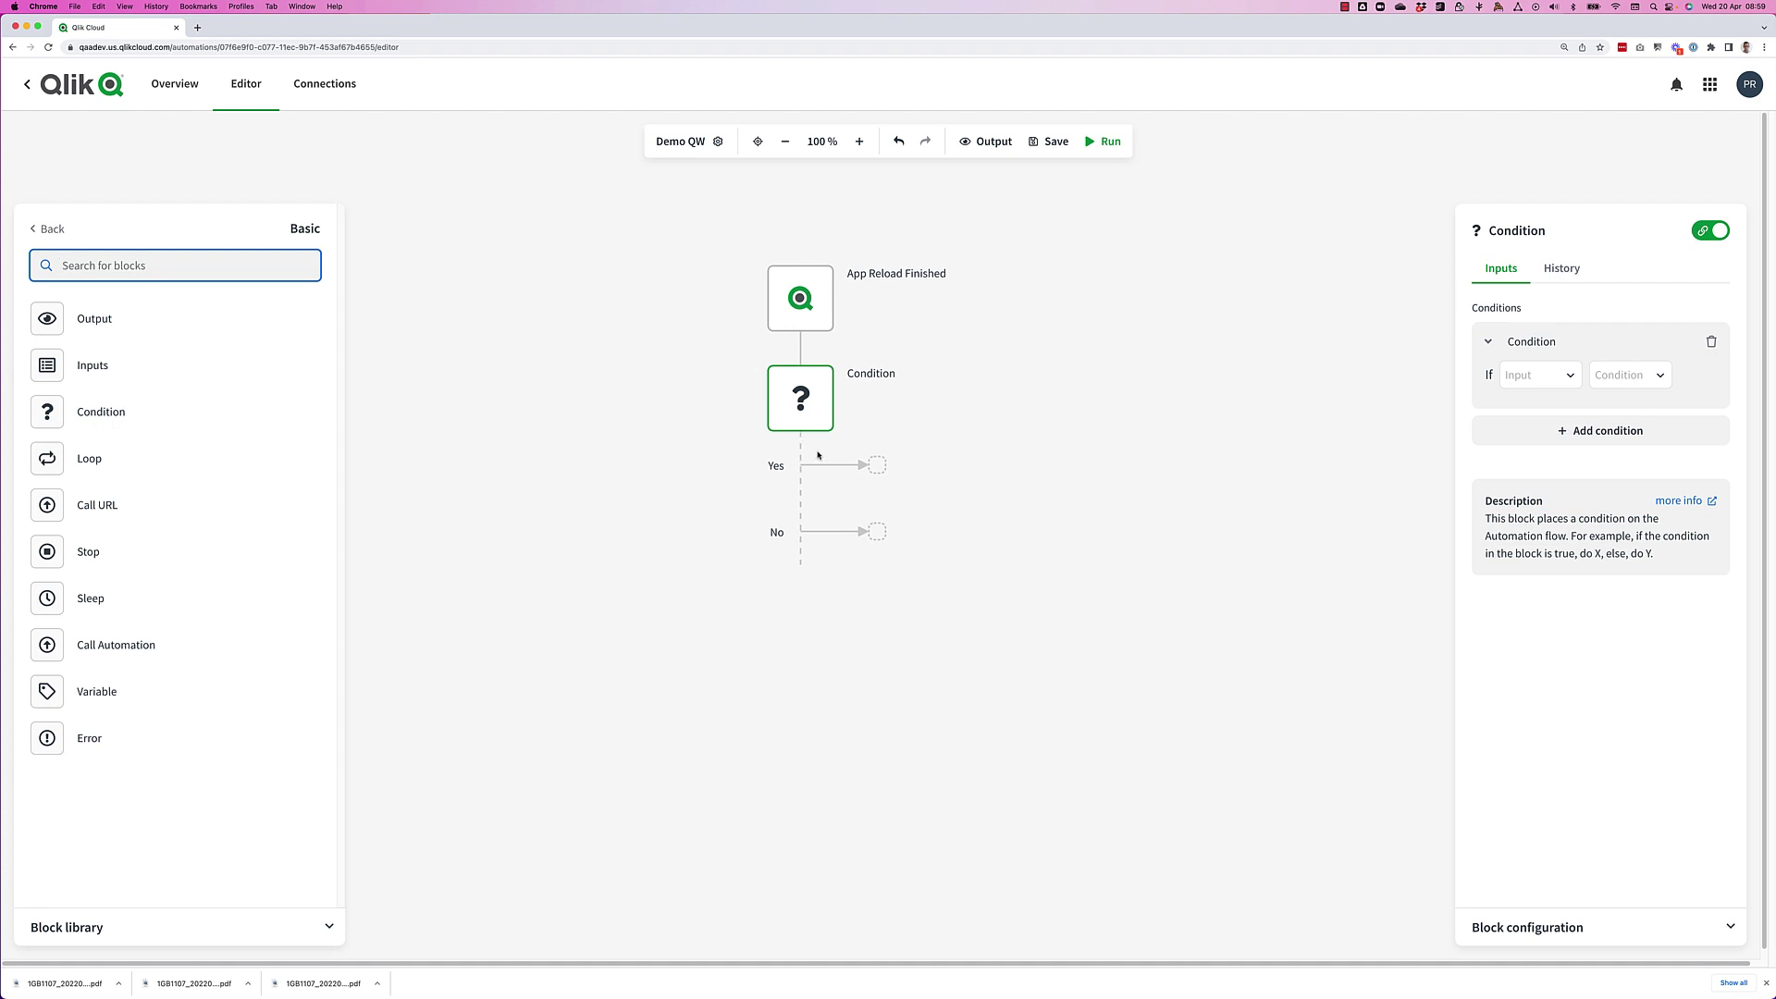
Make the condition check App Reload Finished Data Status equals 'ok'.
mouse_move(792, 424)
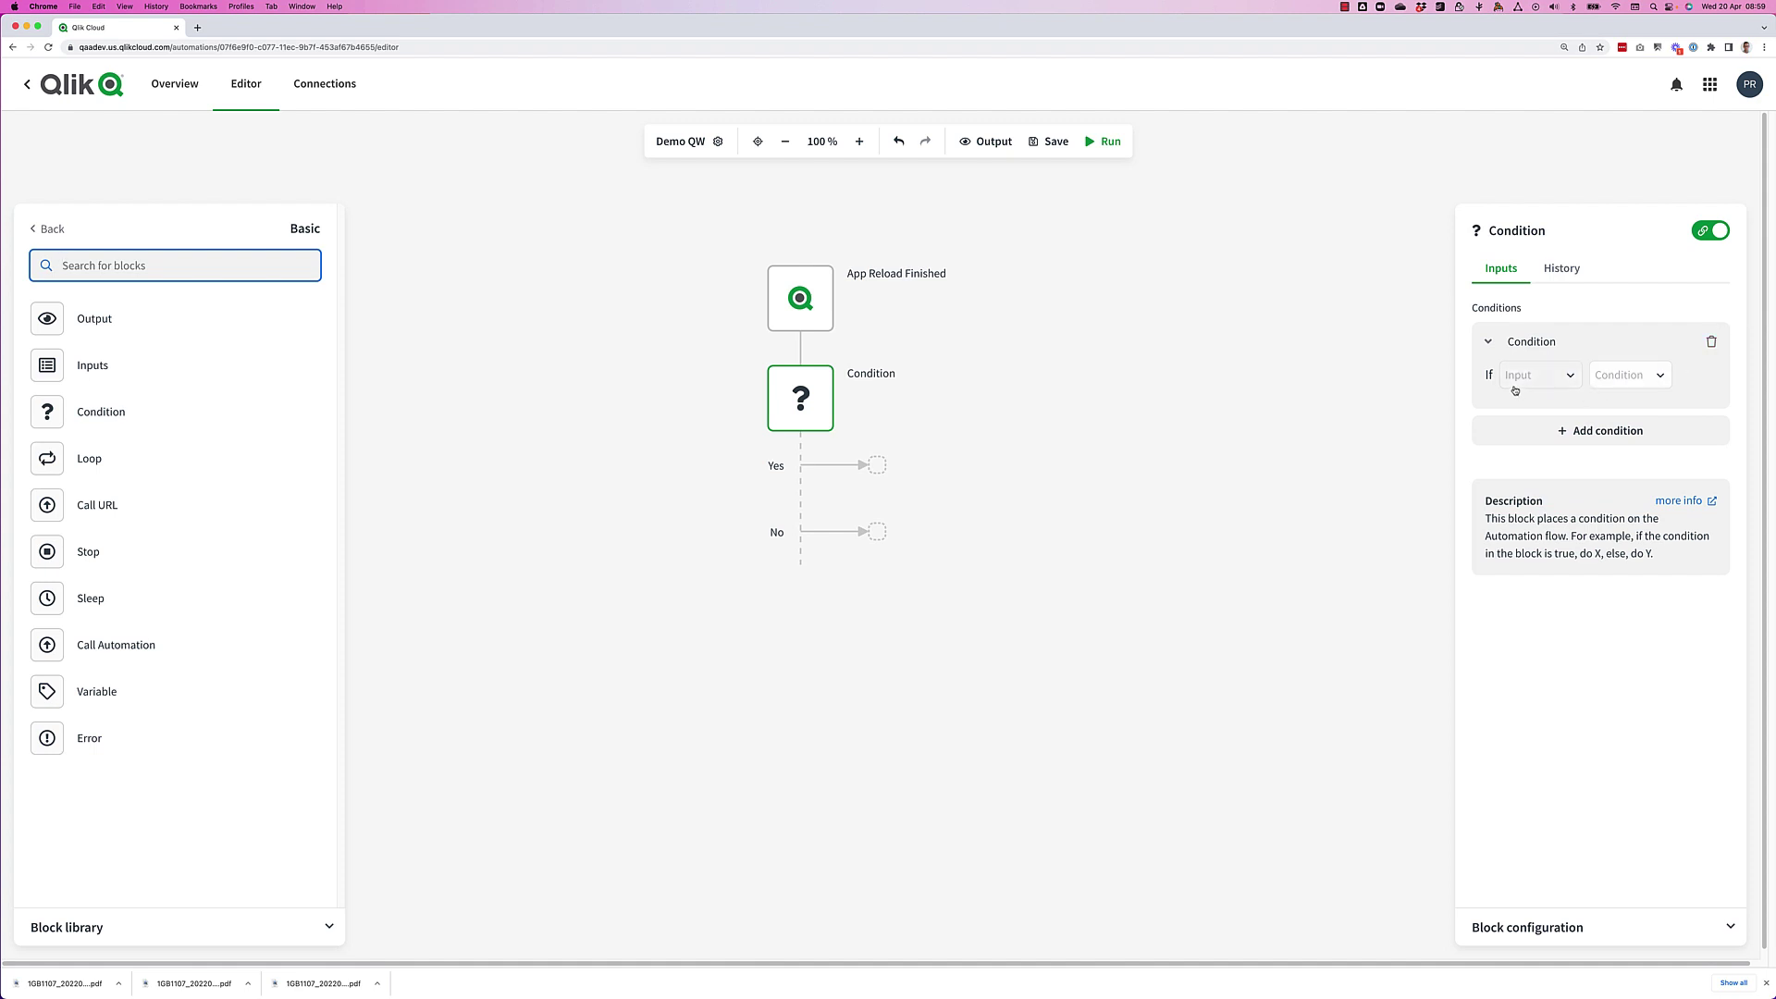
click(1543, 375)
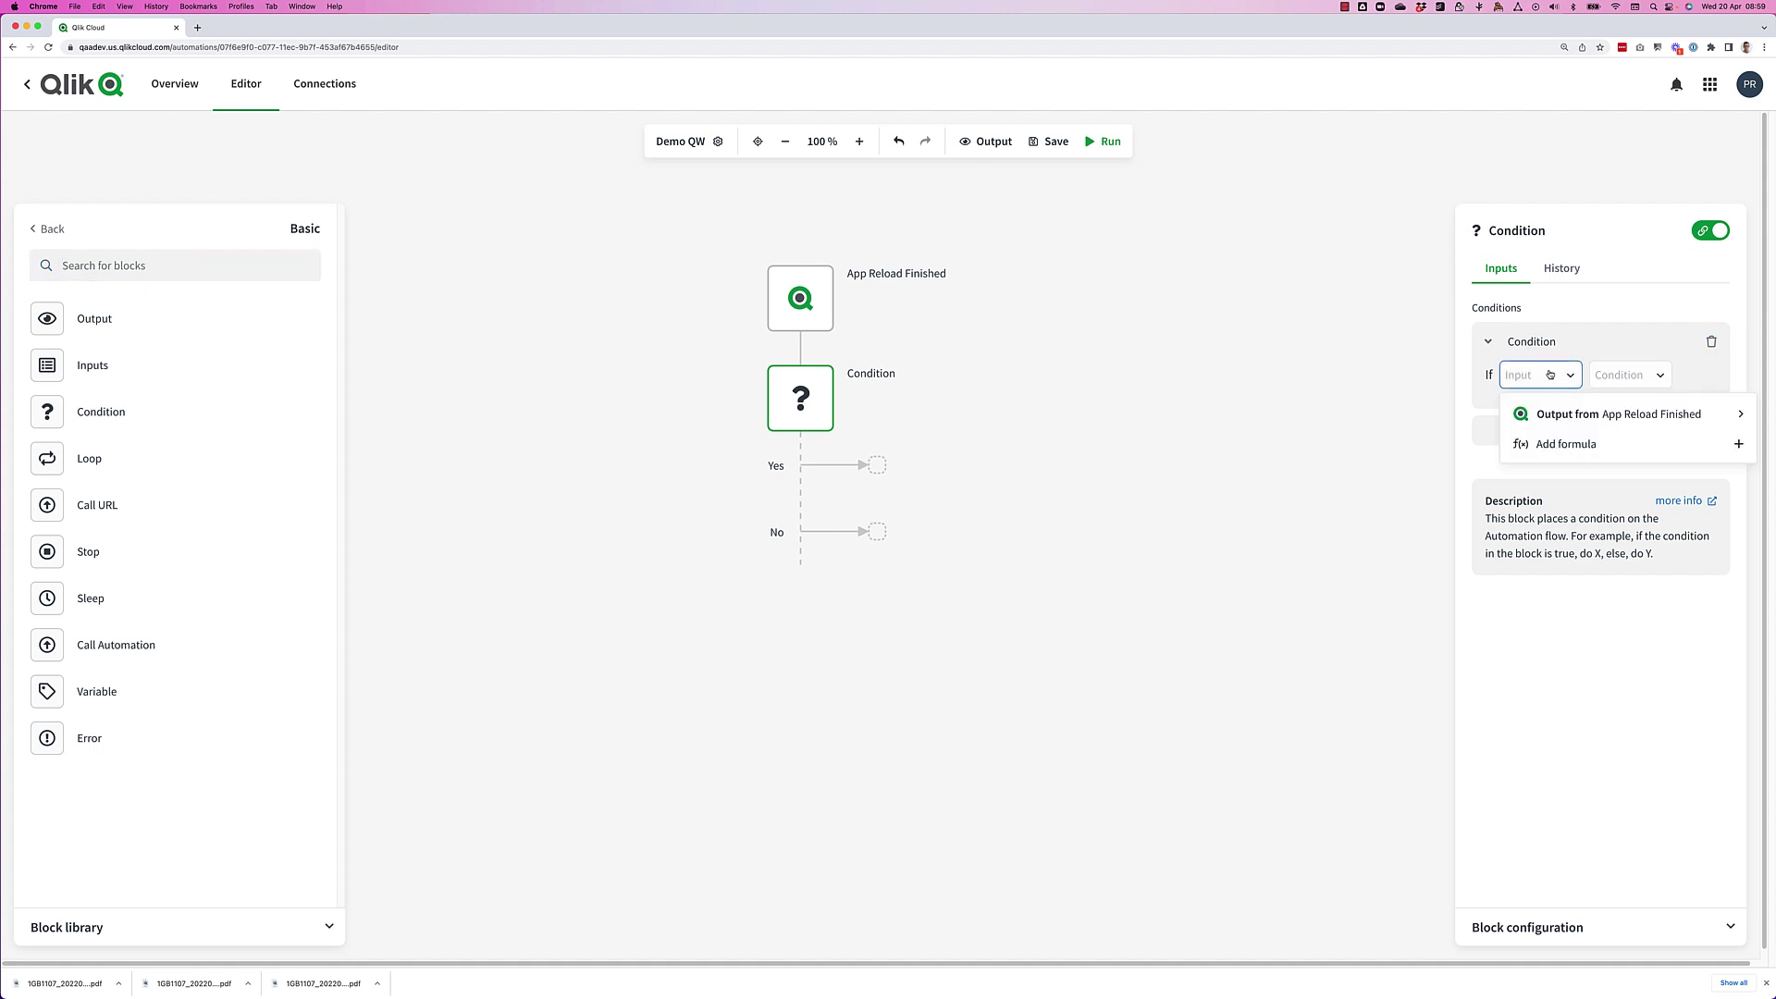
click(1554, 413)
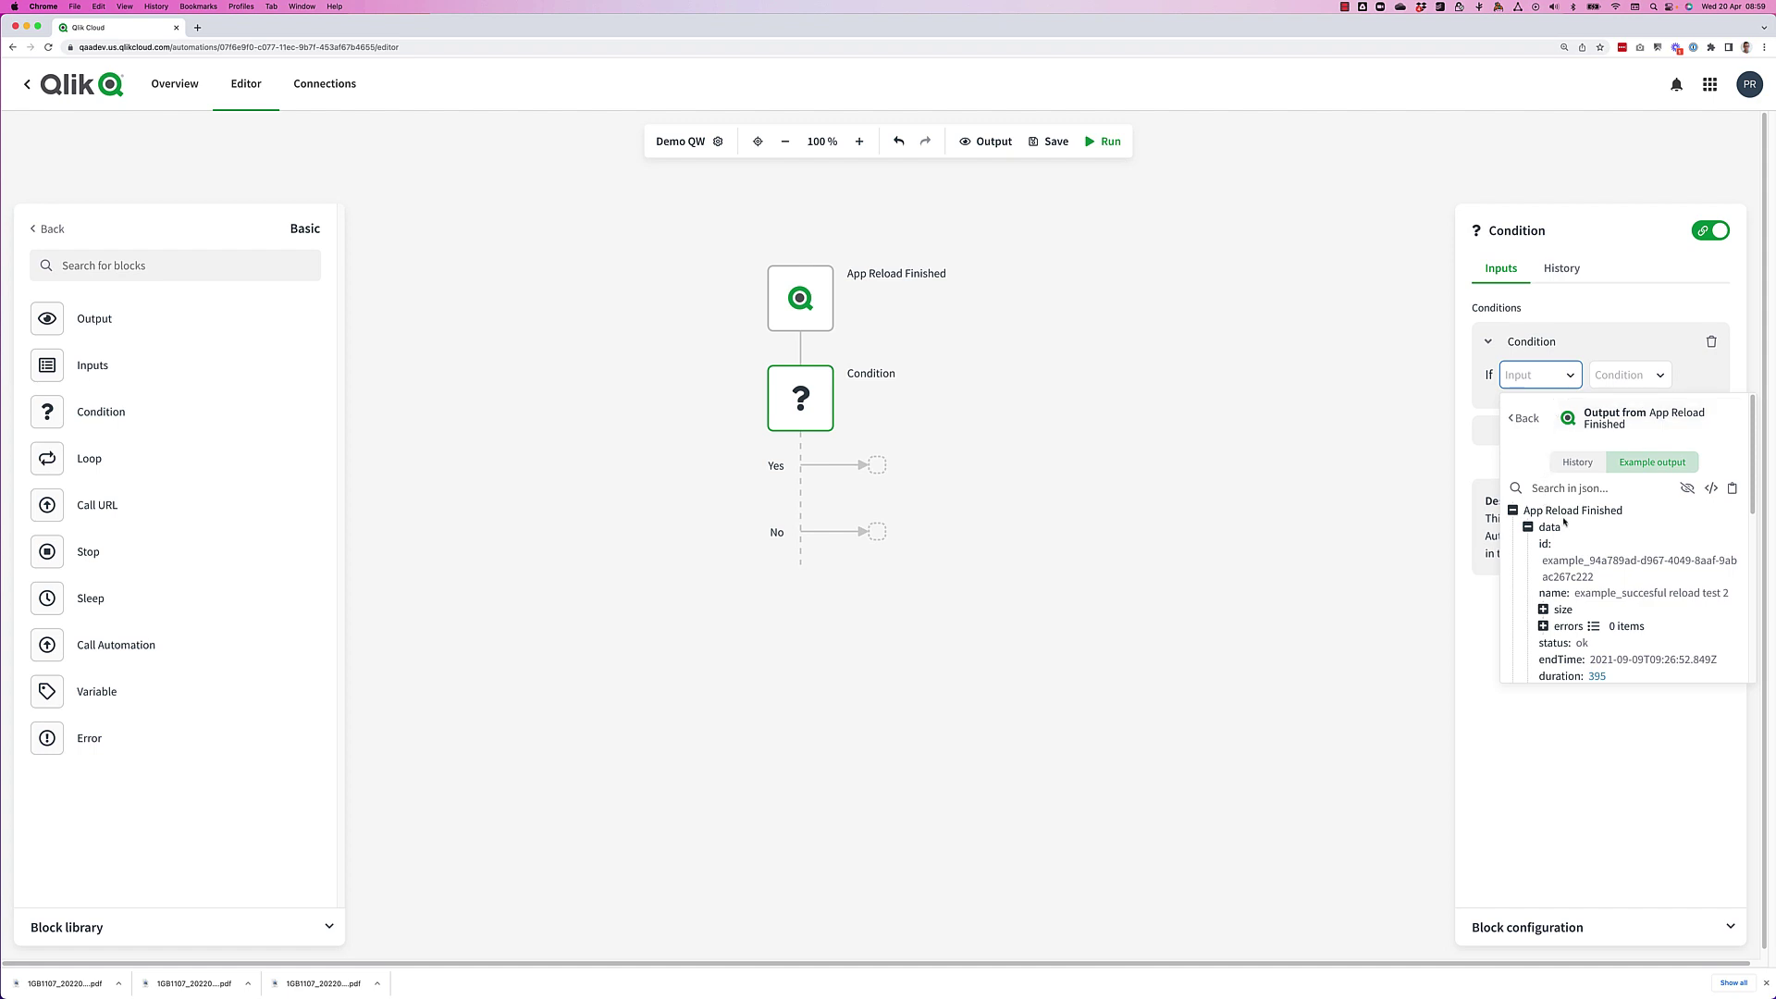
scroll(1563, 555, down, 2)
click(1549, 617)
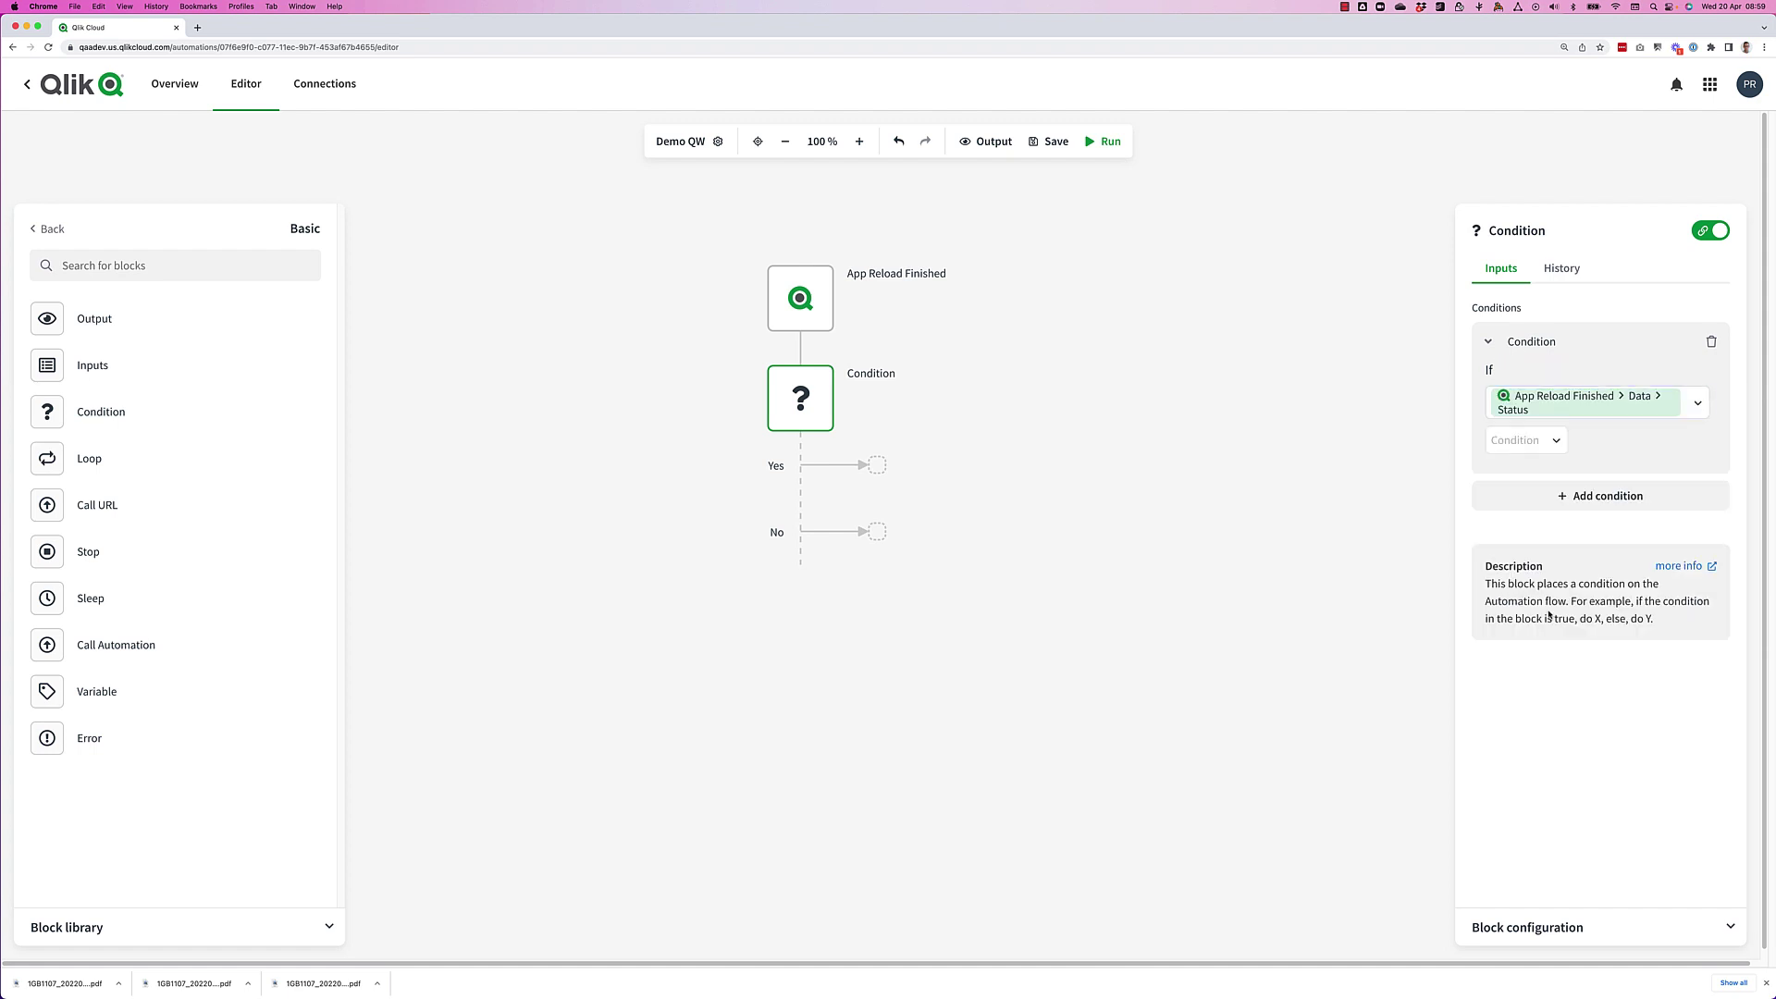
click(1535, 441)
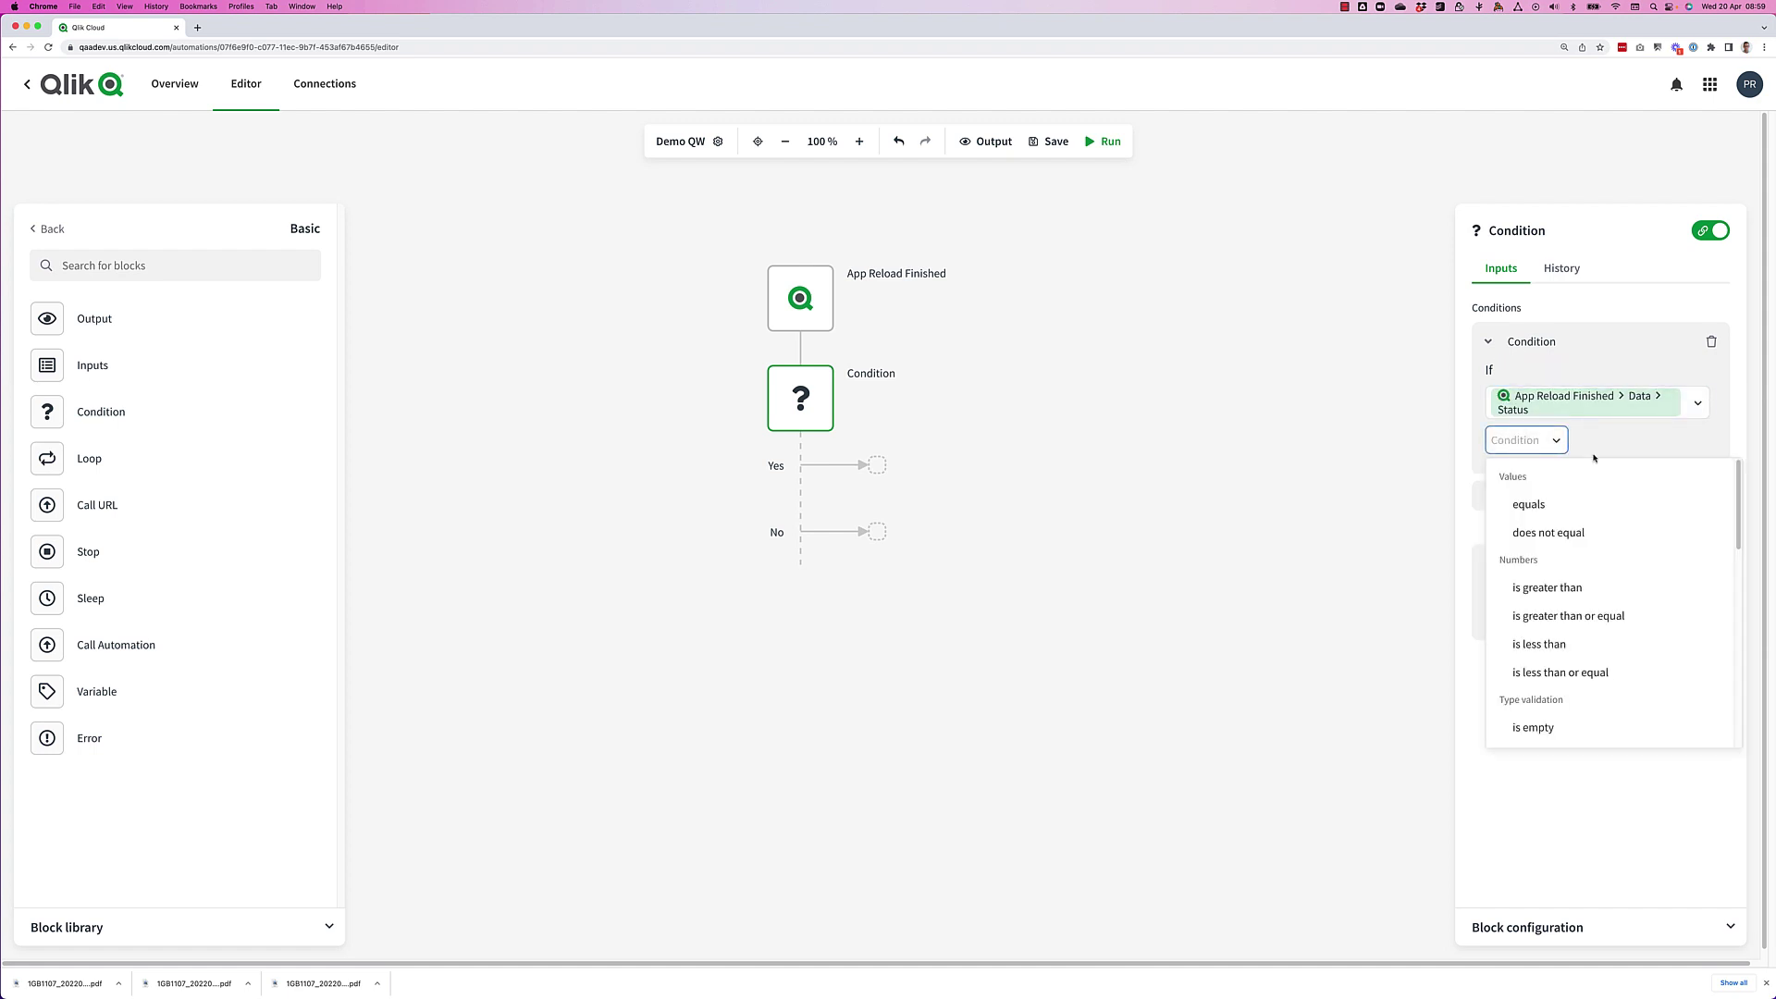
click(1582, 512)
click(1612, 441)
text(o)
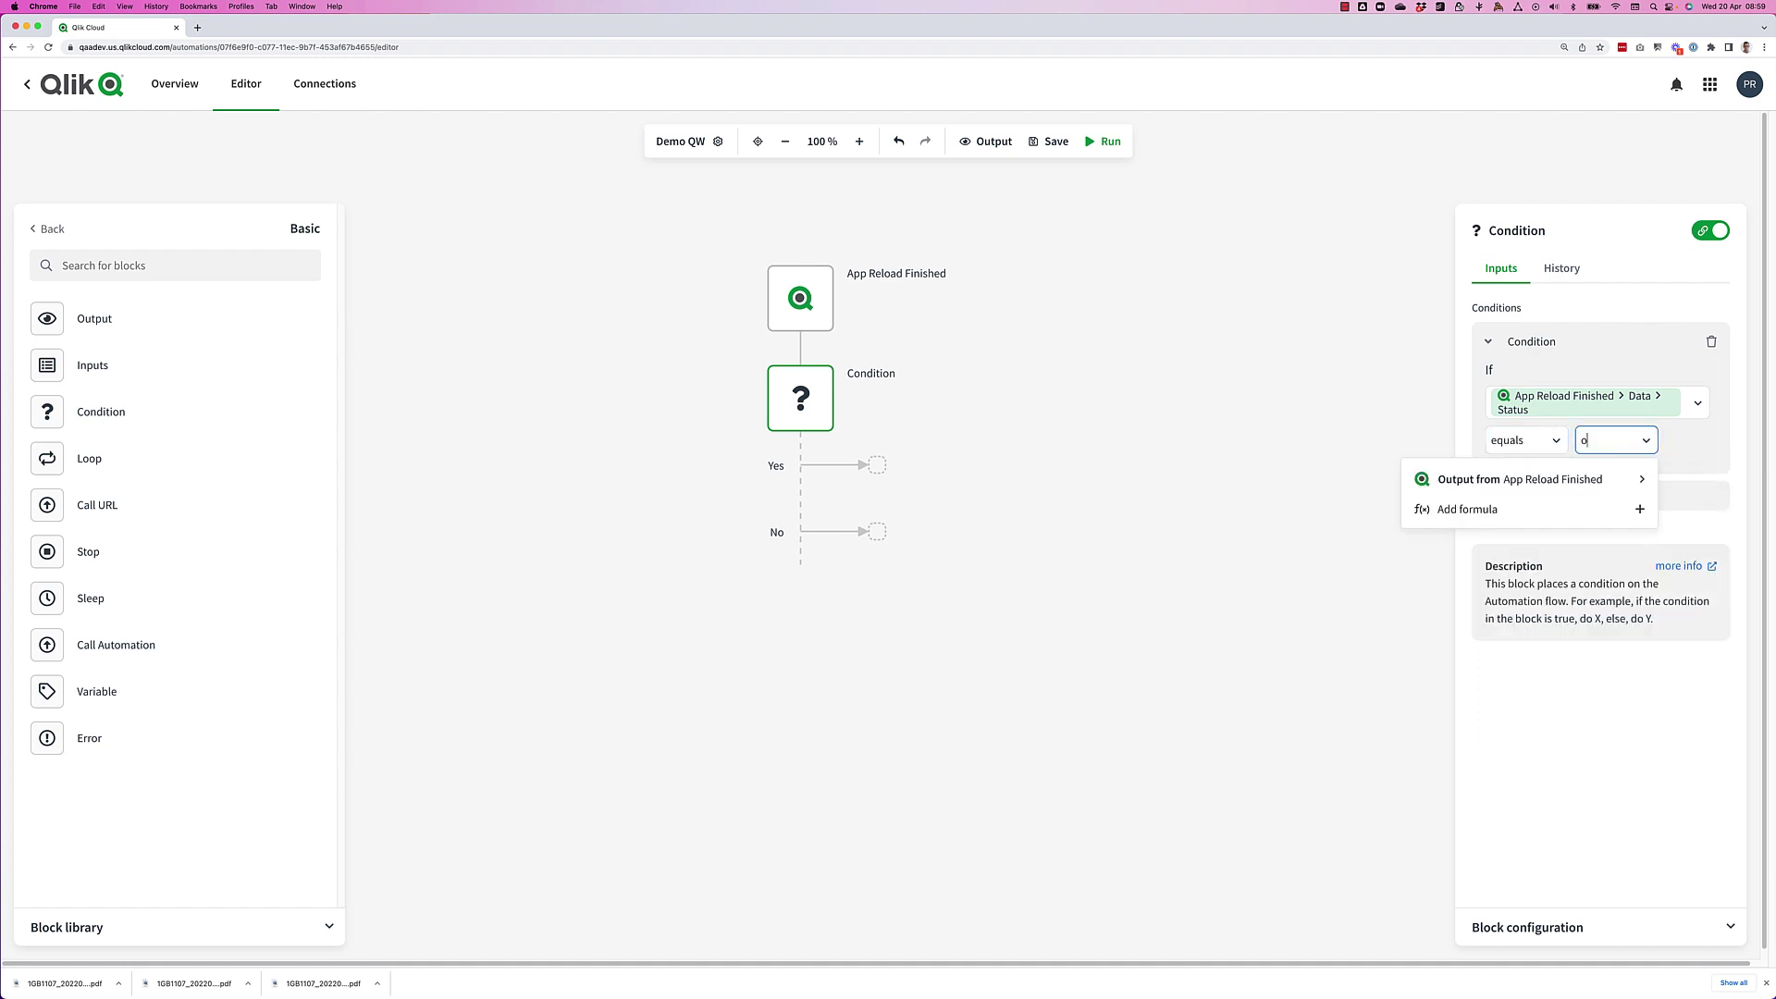
text(k)
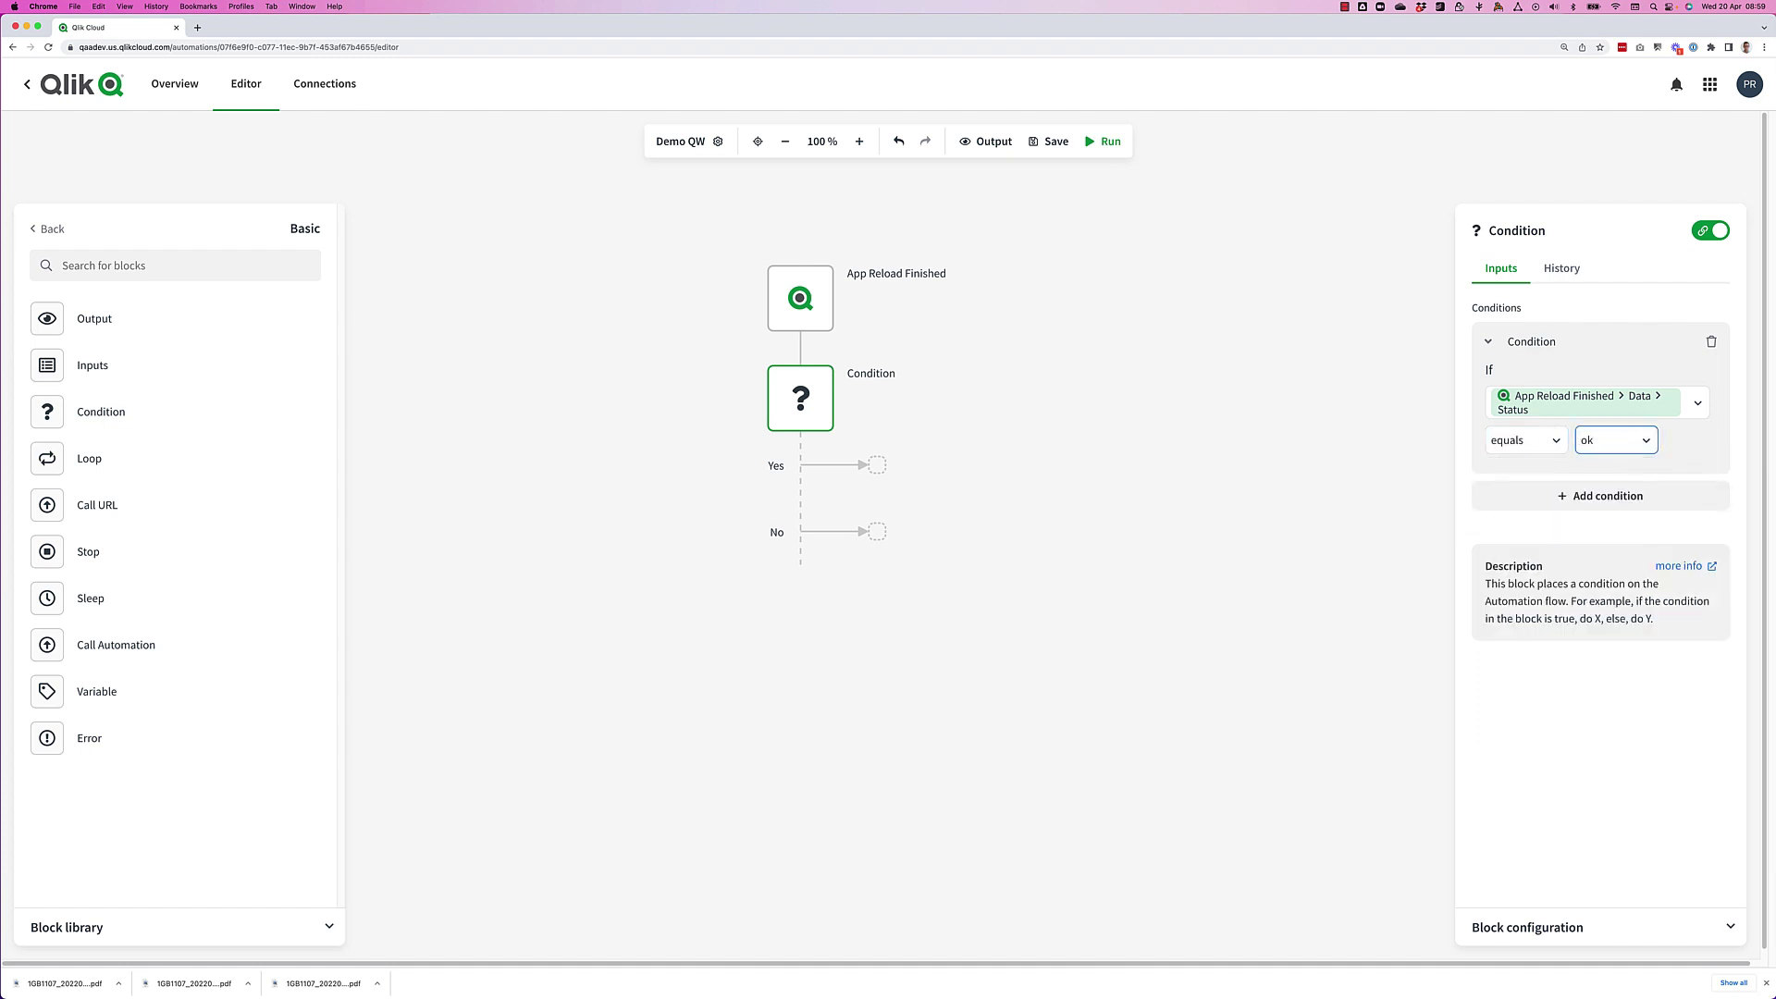
click(1177, 438)
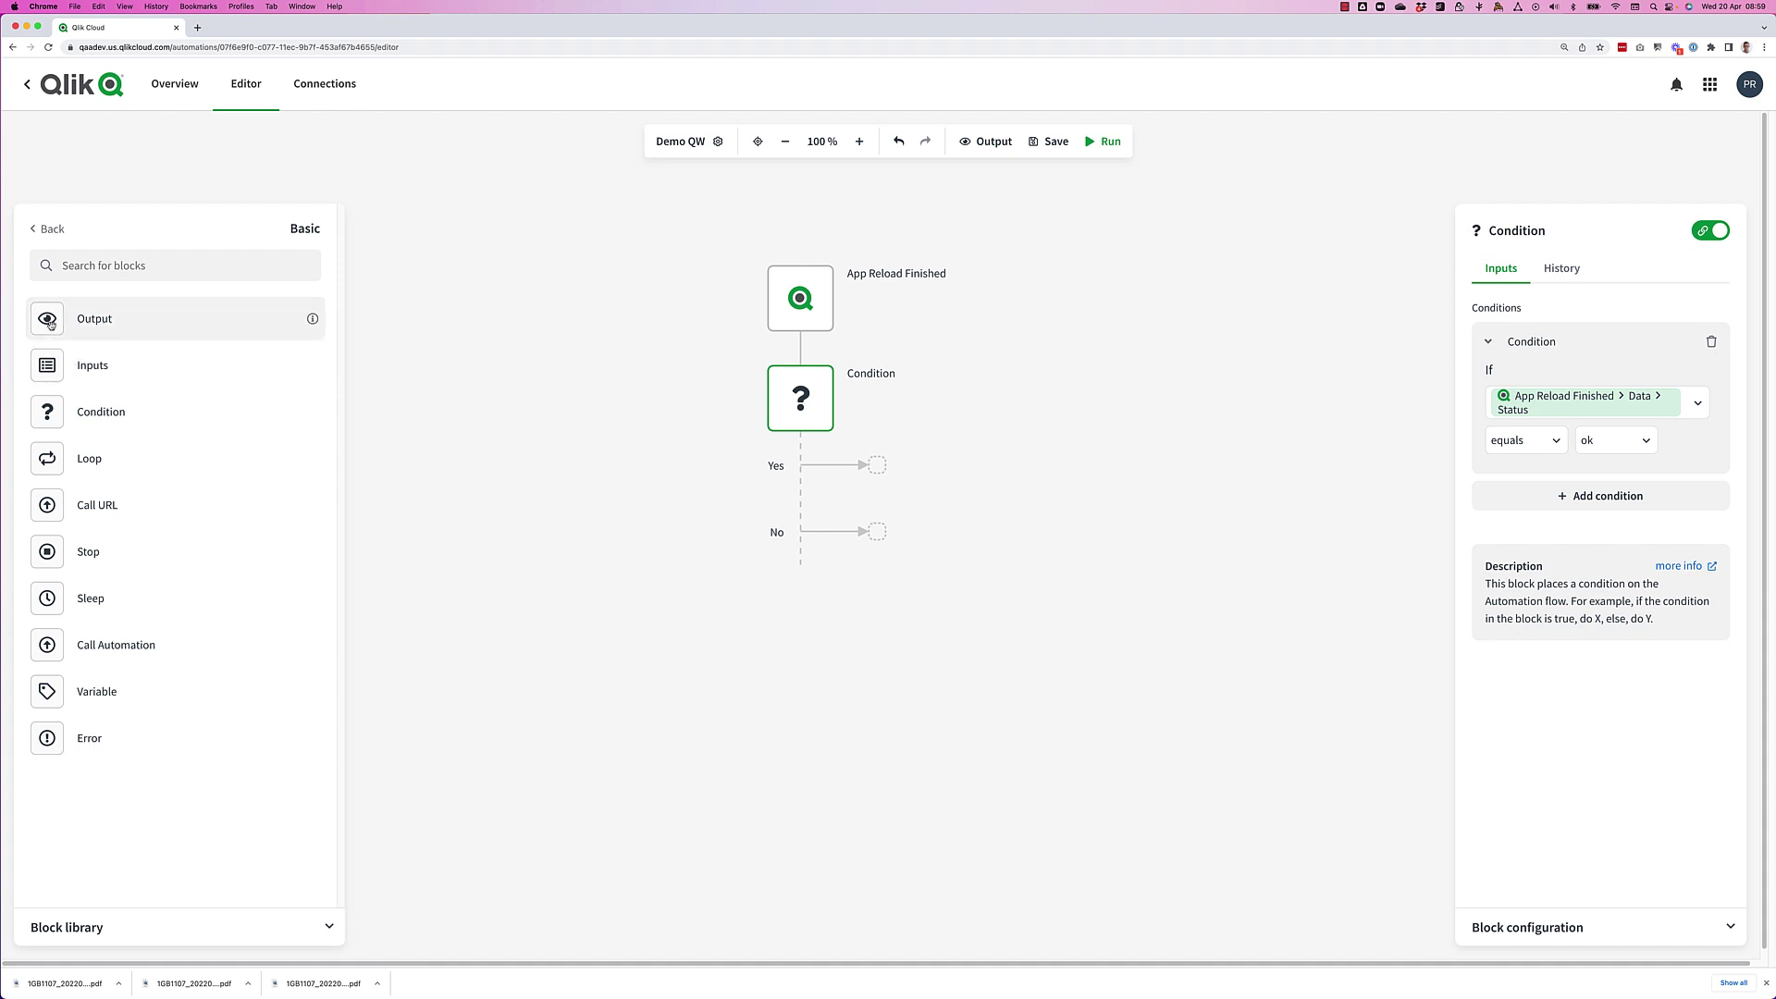
Add an Output block on the Yes branch with its data replaced by 'reload of app'.
drag(55, 325, 840, 480)
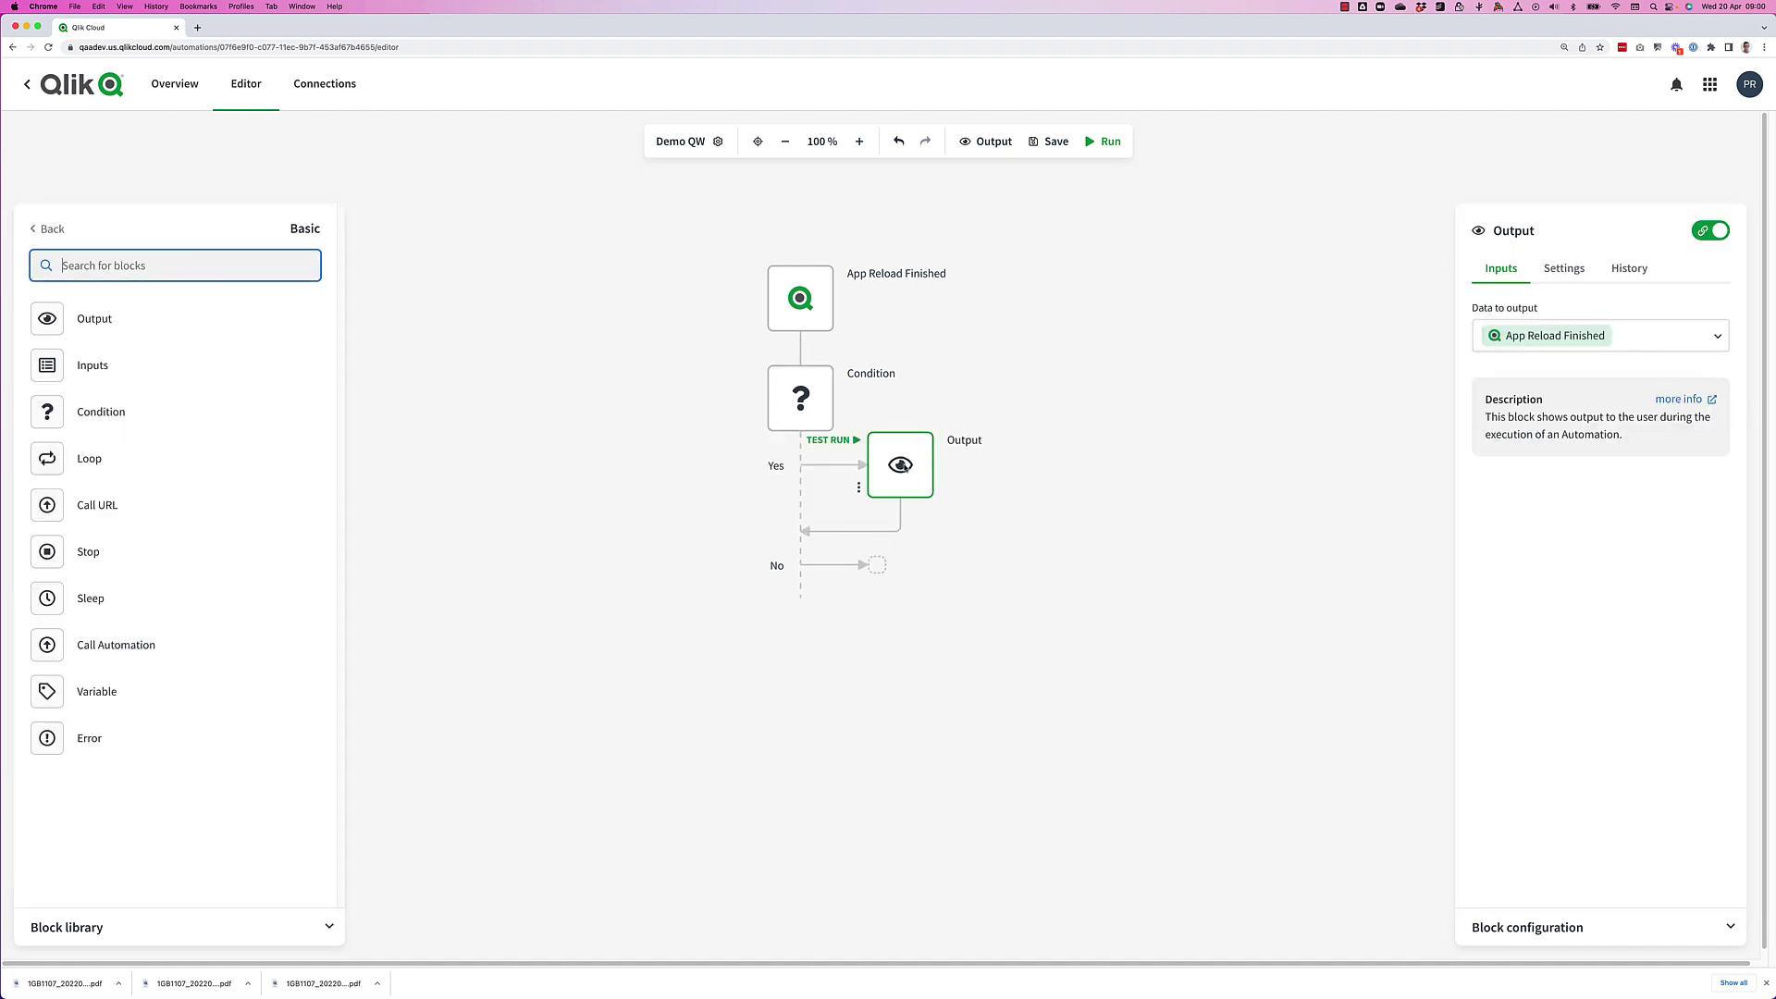
click(1633, 342)
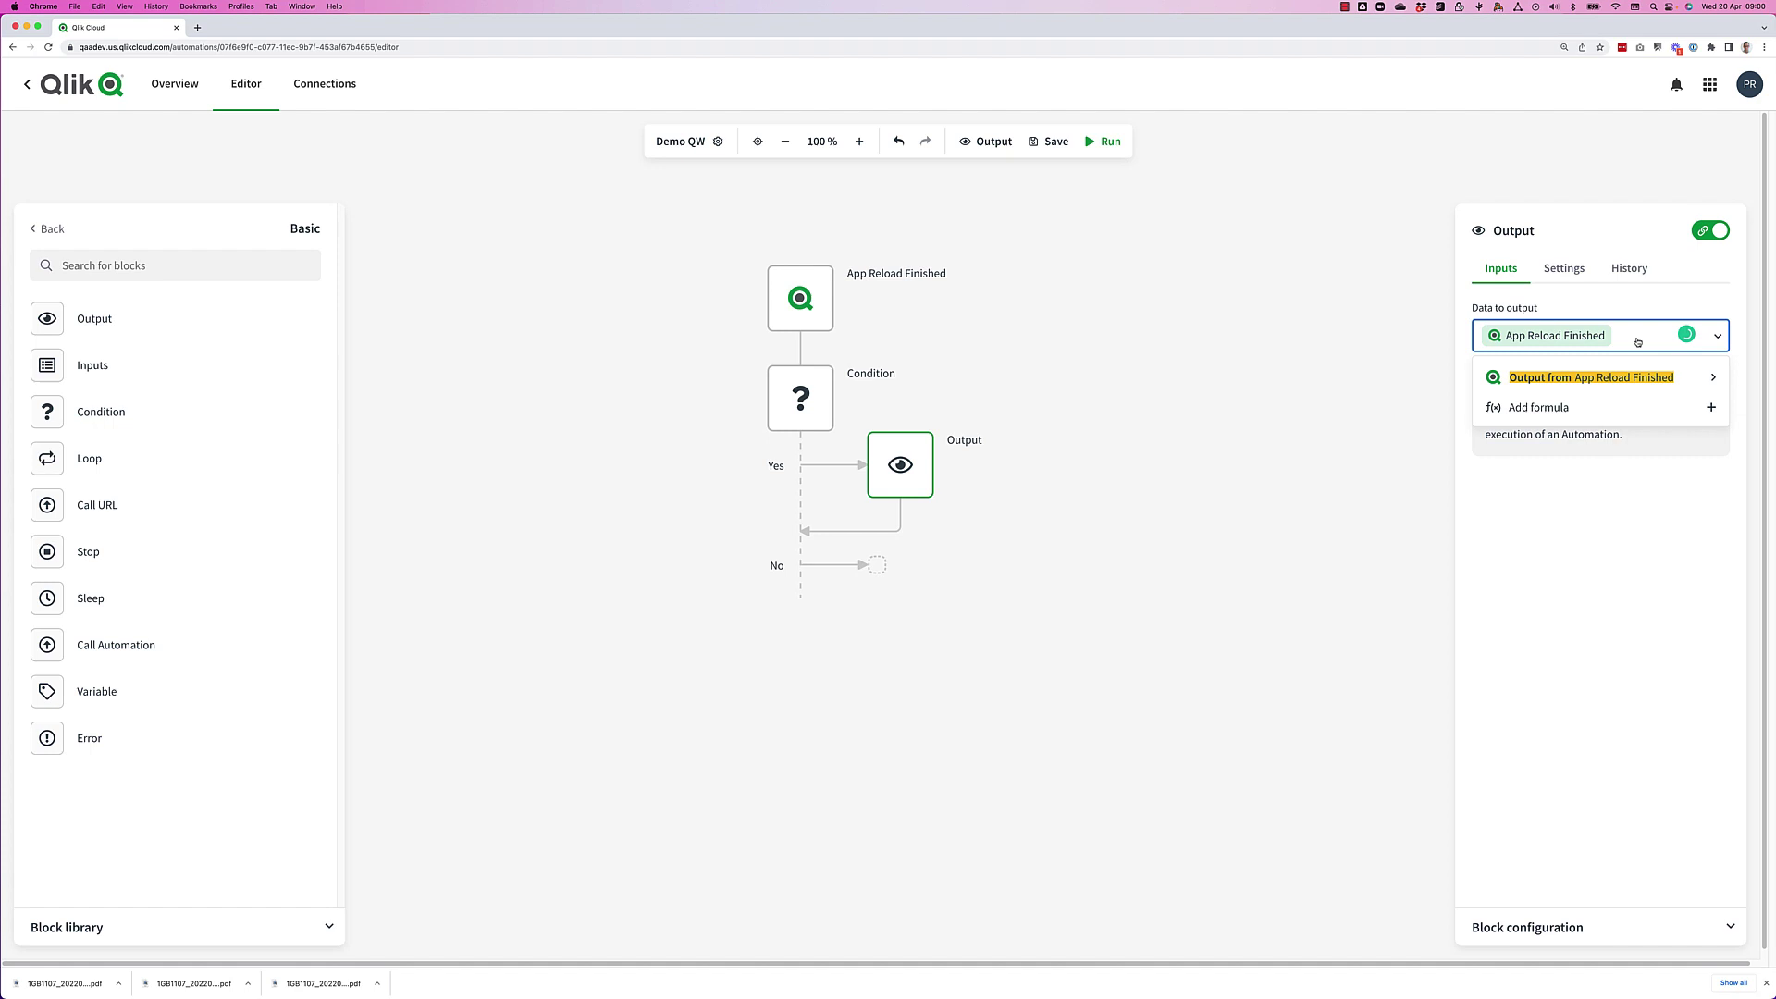
key(BackSpace)
key(BackSpace)
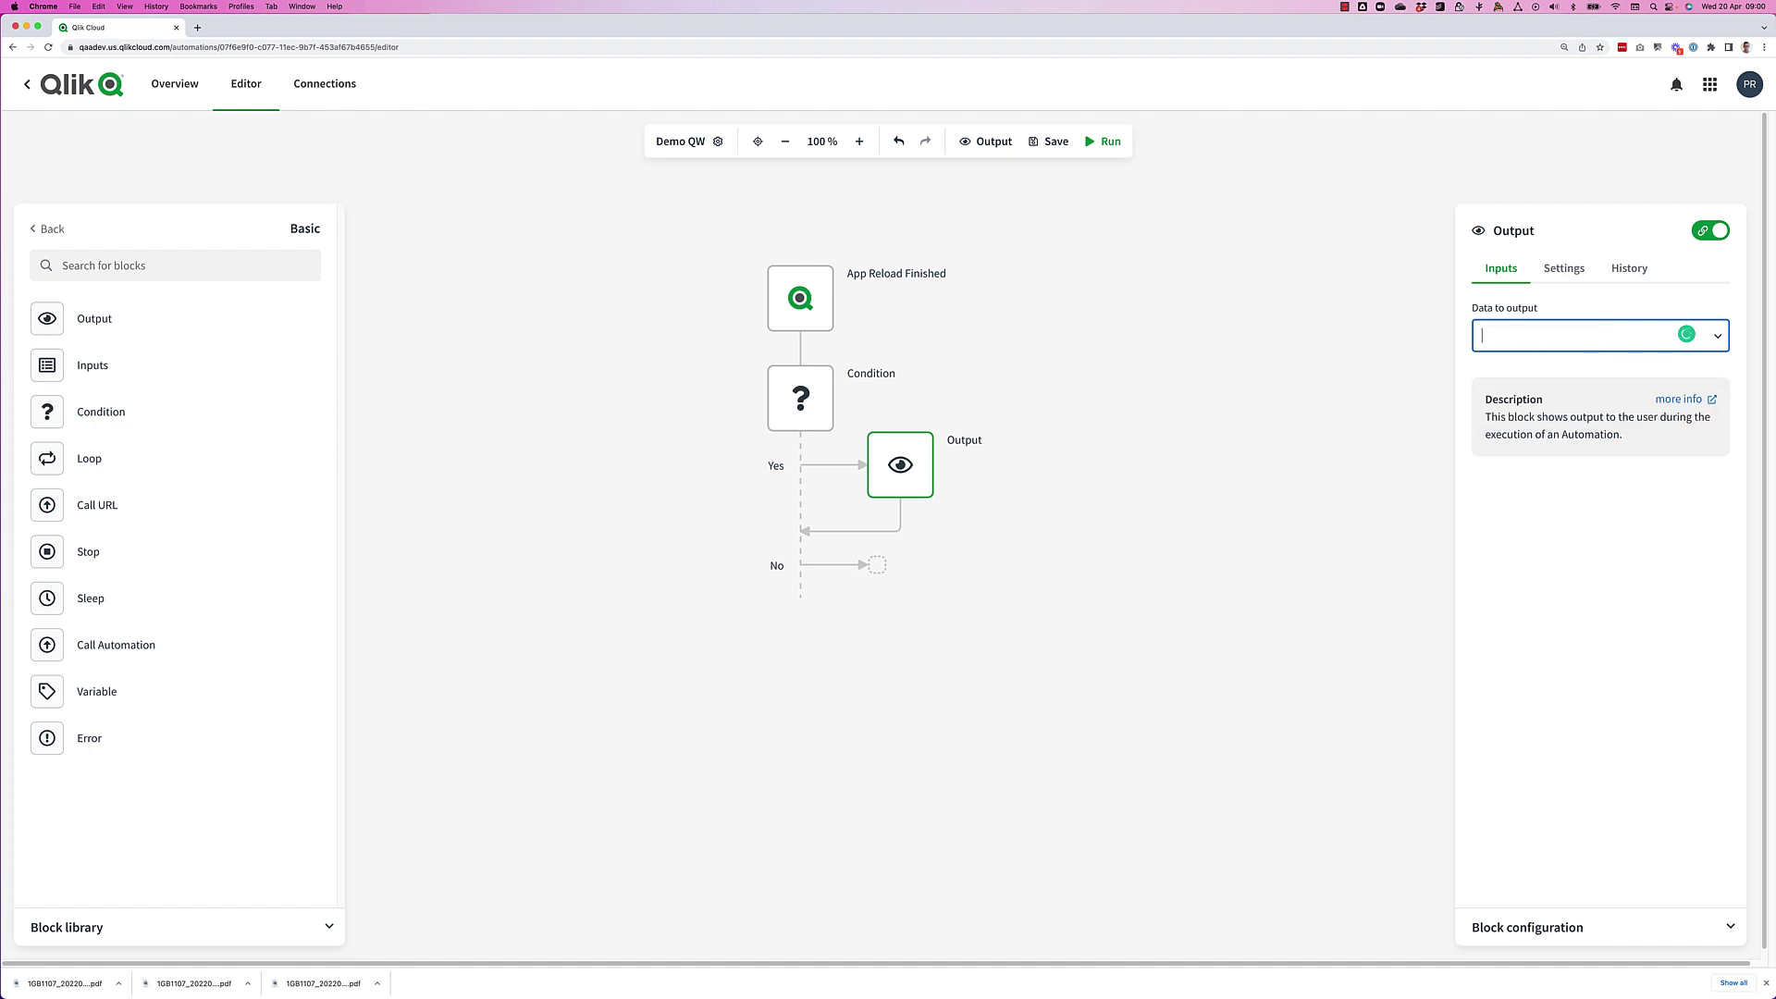
text(reload )
text(reload of app)
Append the reloaded app's Name and 'was successful' to the output message.
click(1602, 340)
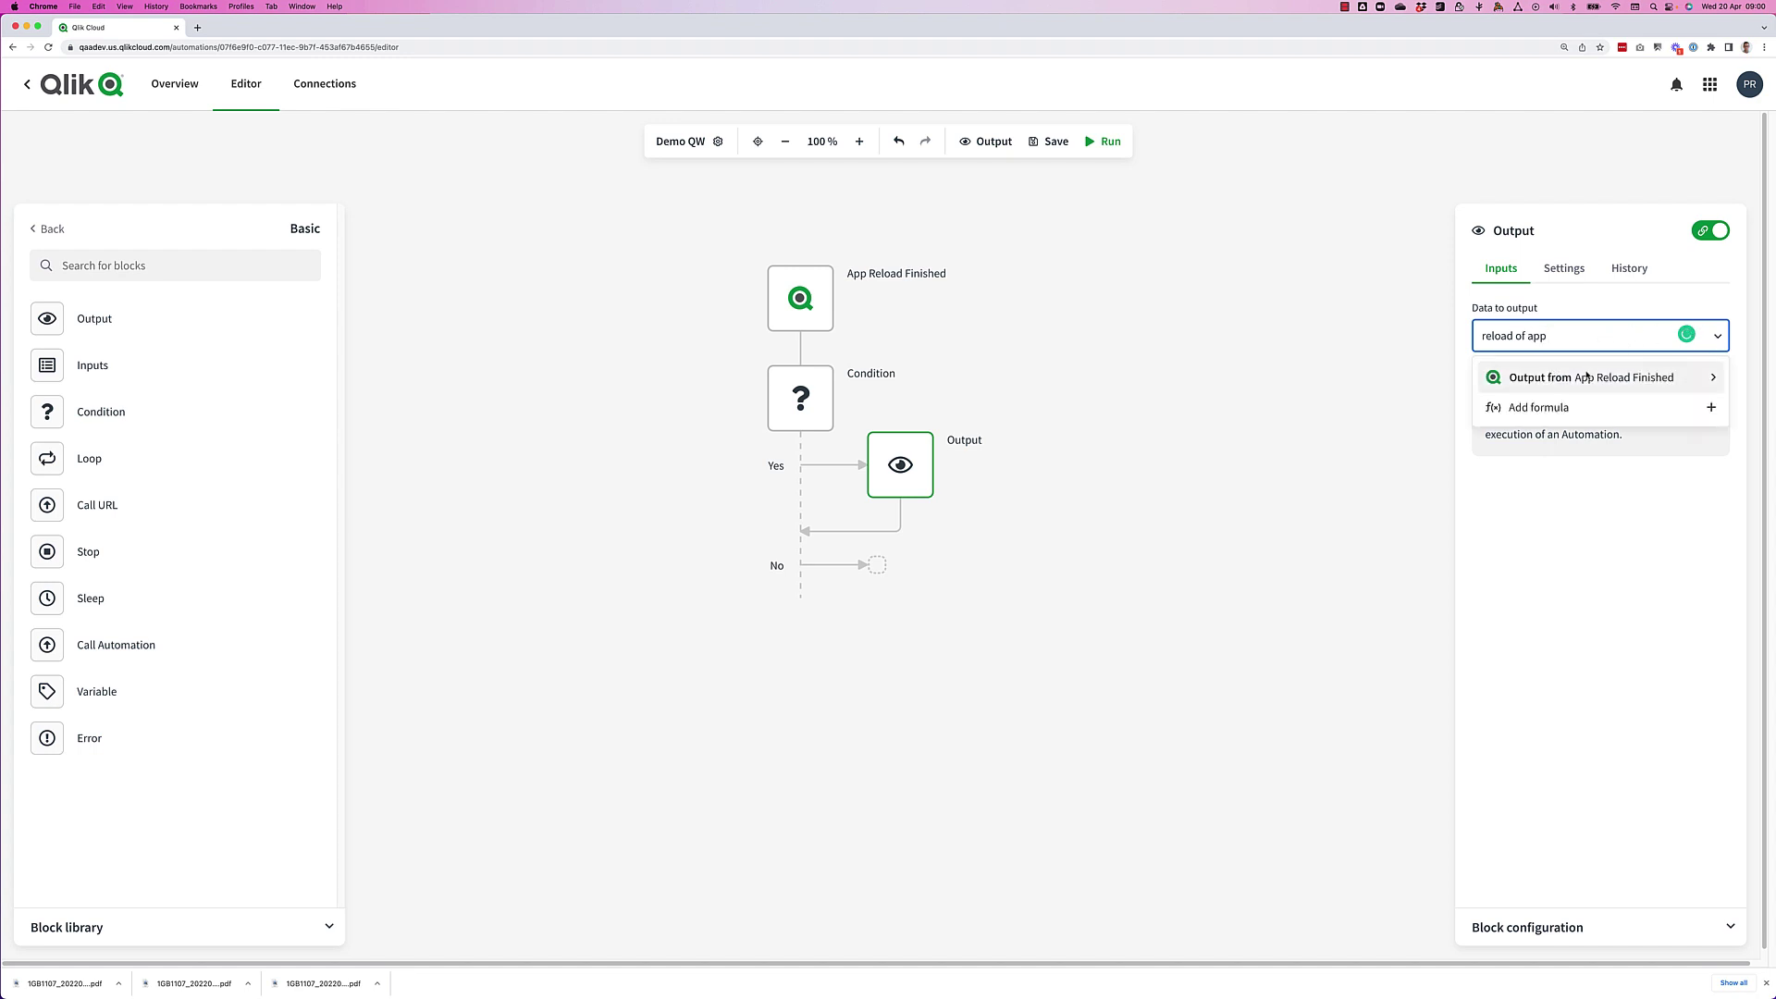
click(1587, 376)
scroll(1542, 538, down, 1)
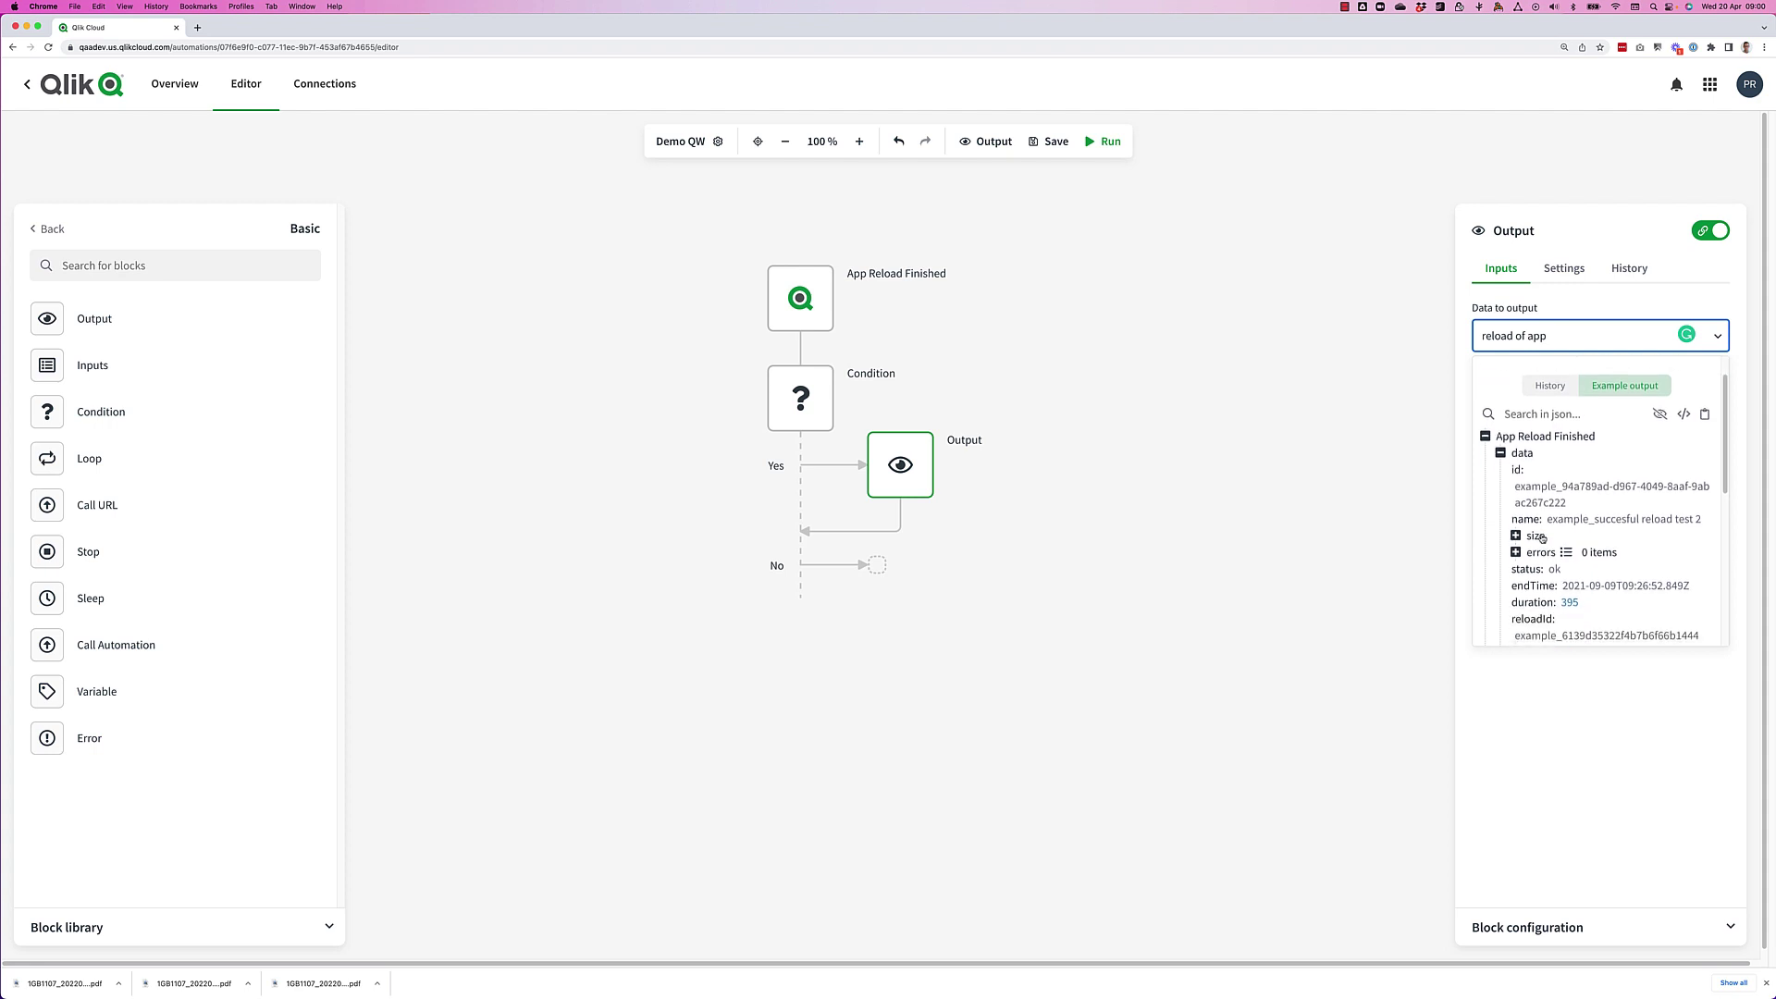
scroll(1542, 538, down, 2)
click(1530, 503)
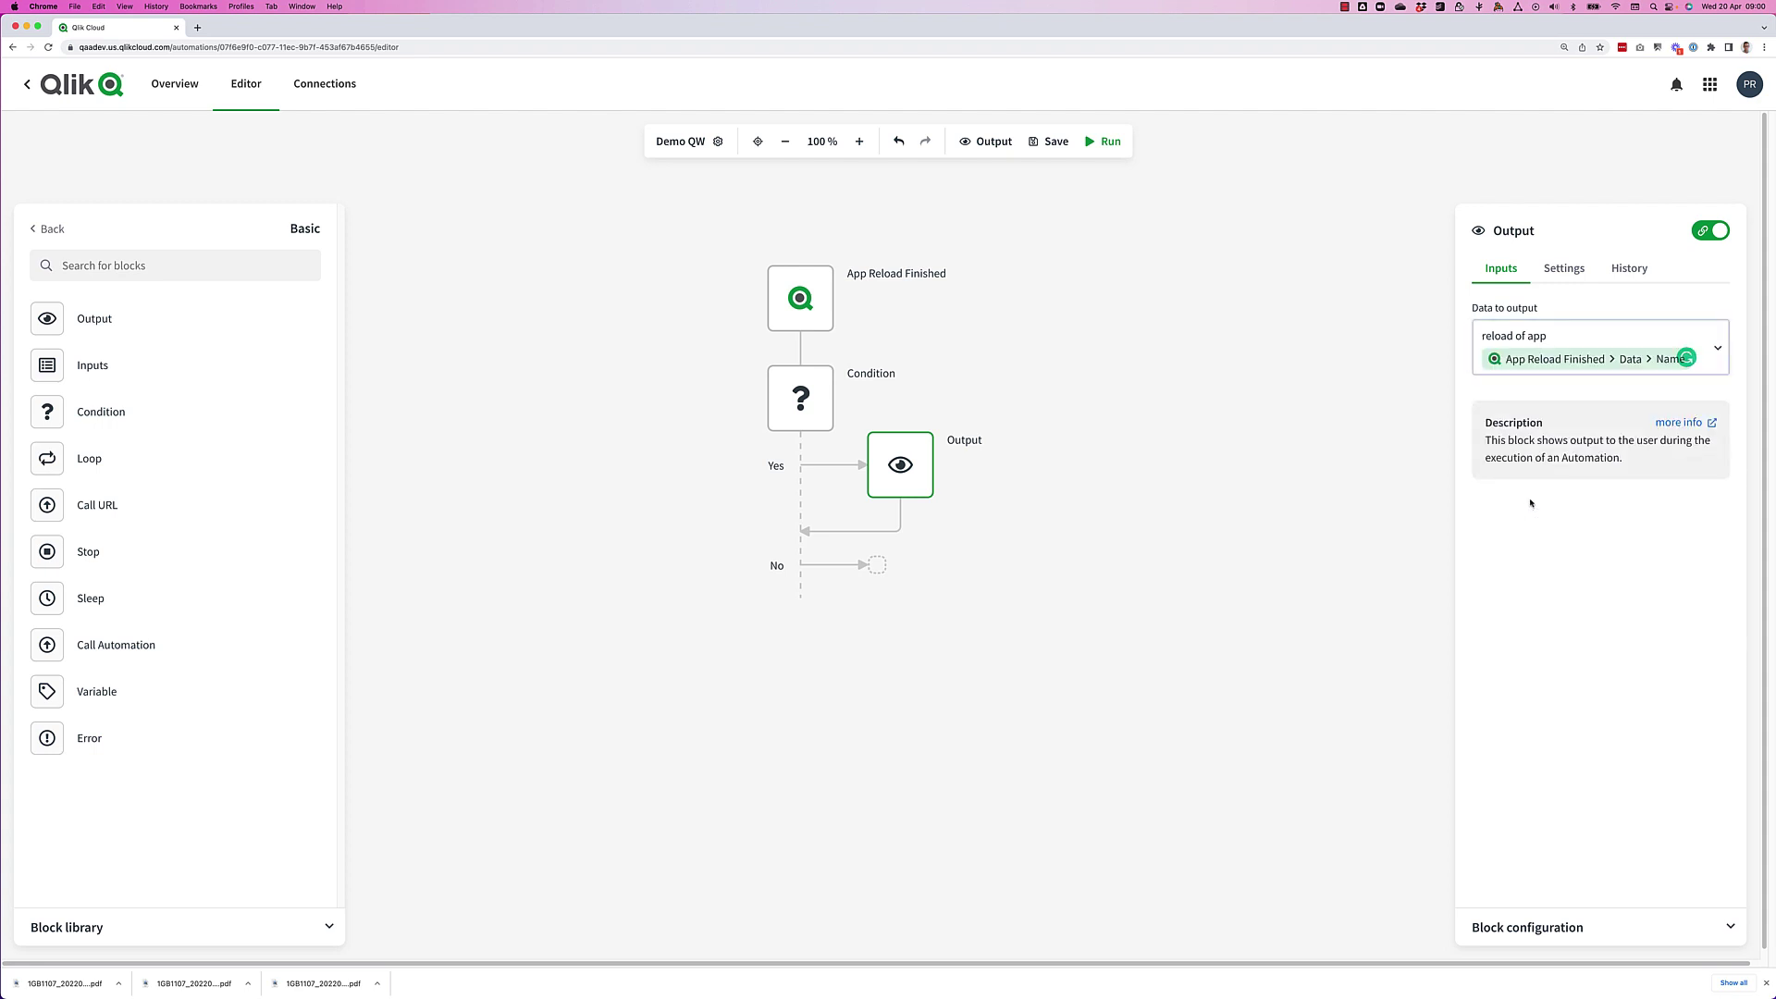
click(1711, 365)
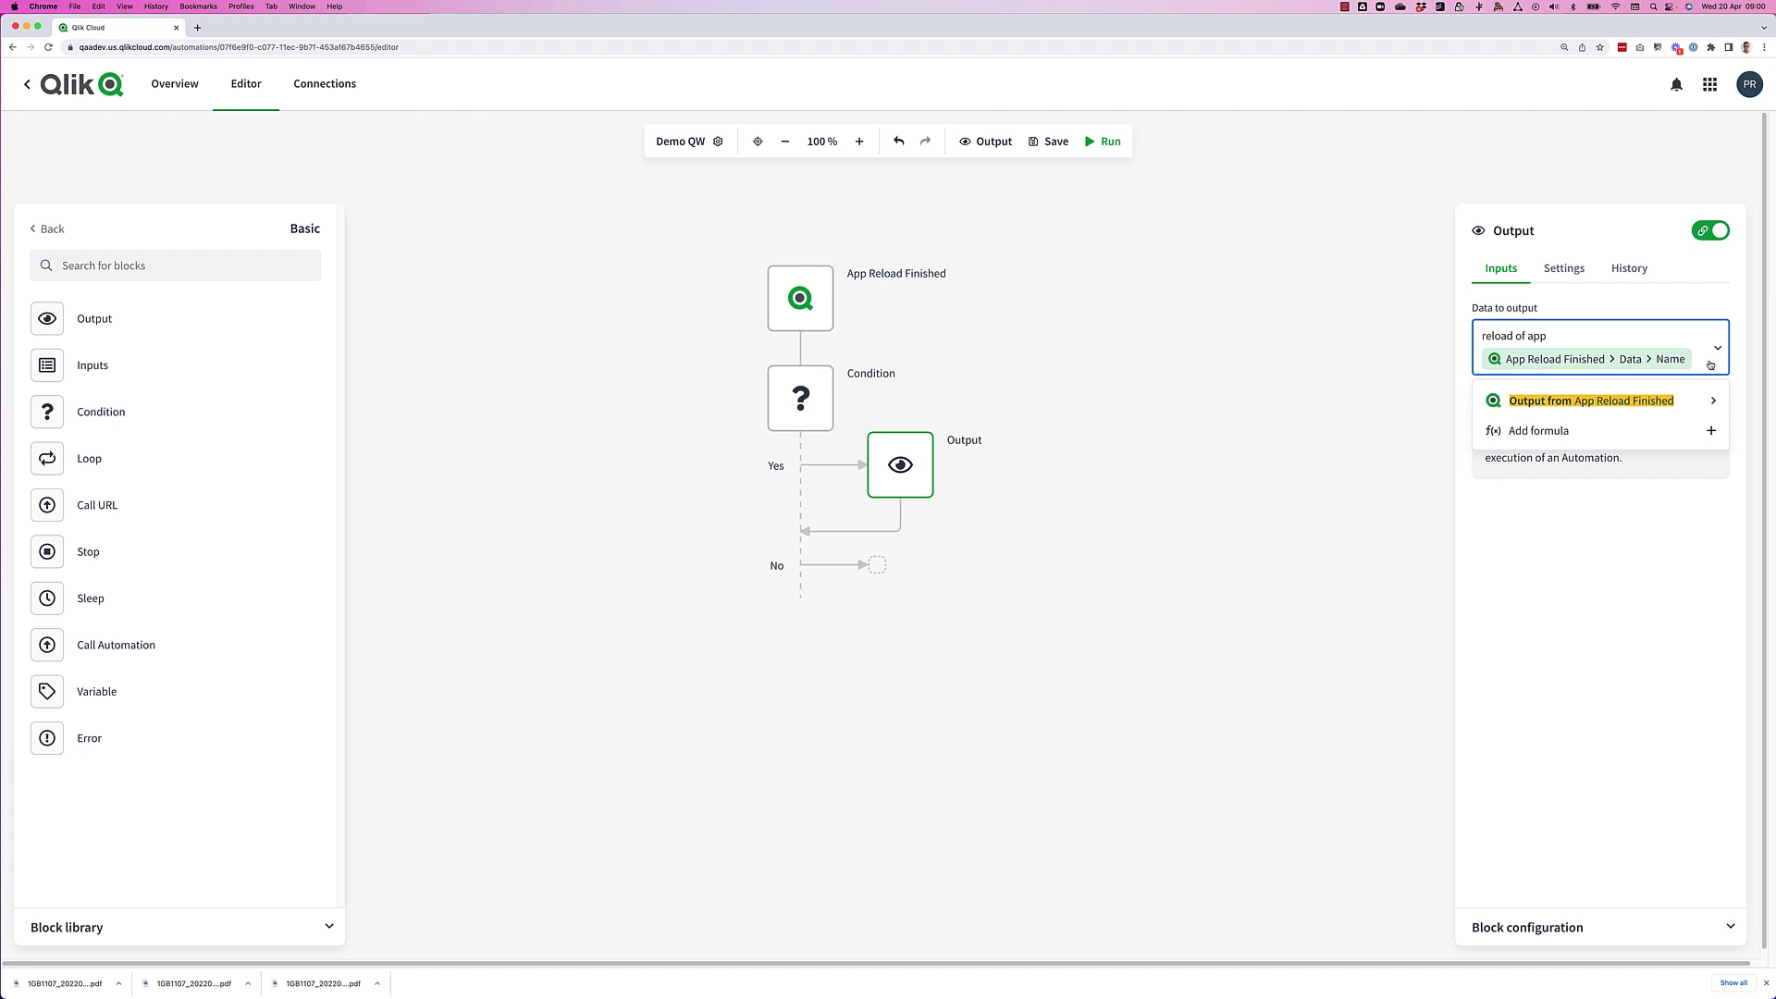
text(was succ)
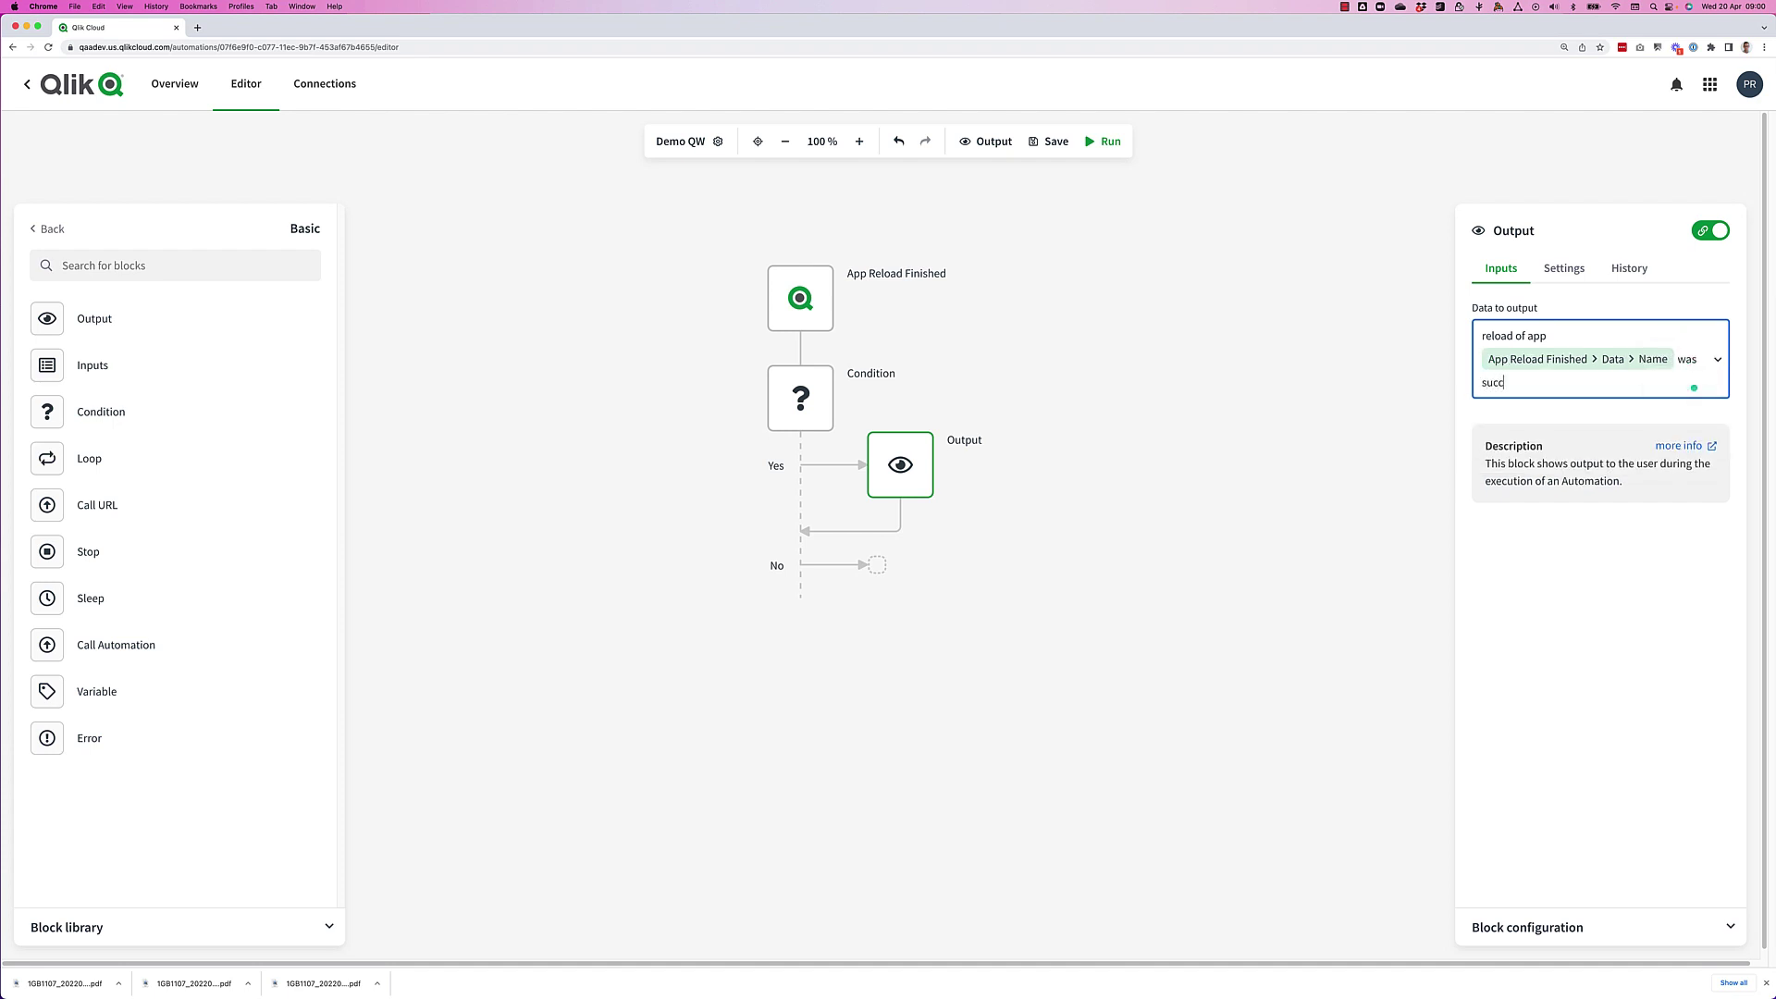
text(essful.)
click(48, 228)
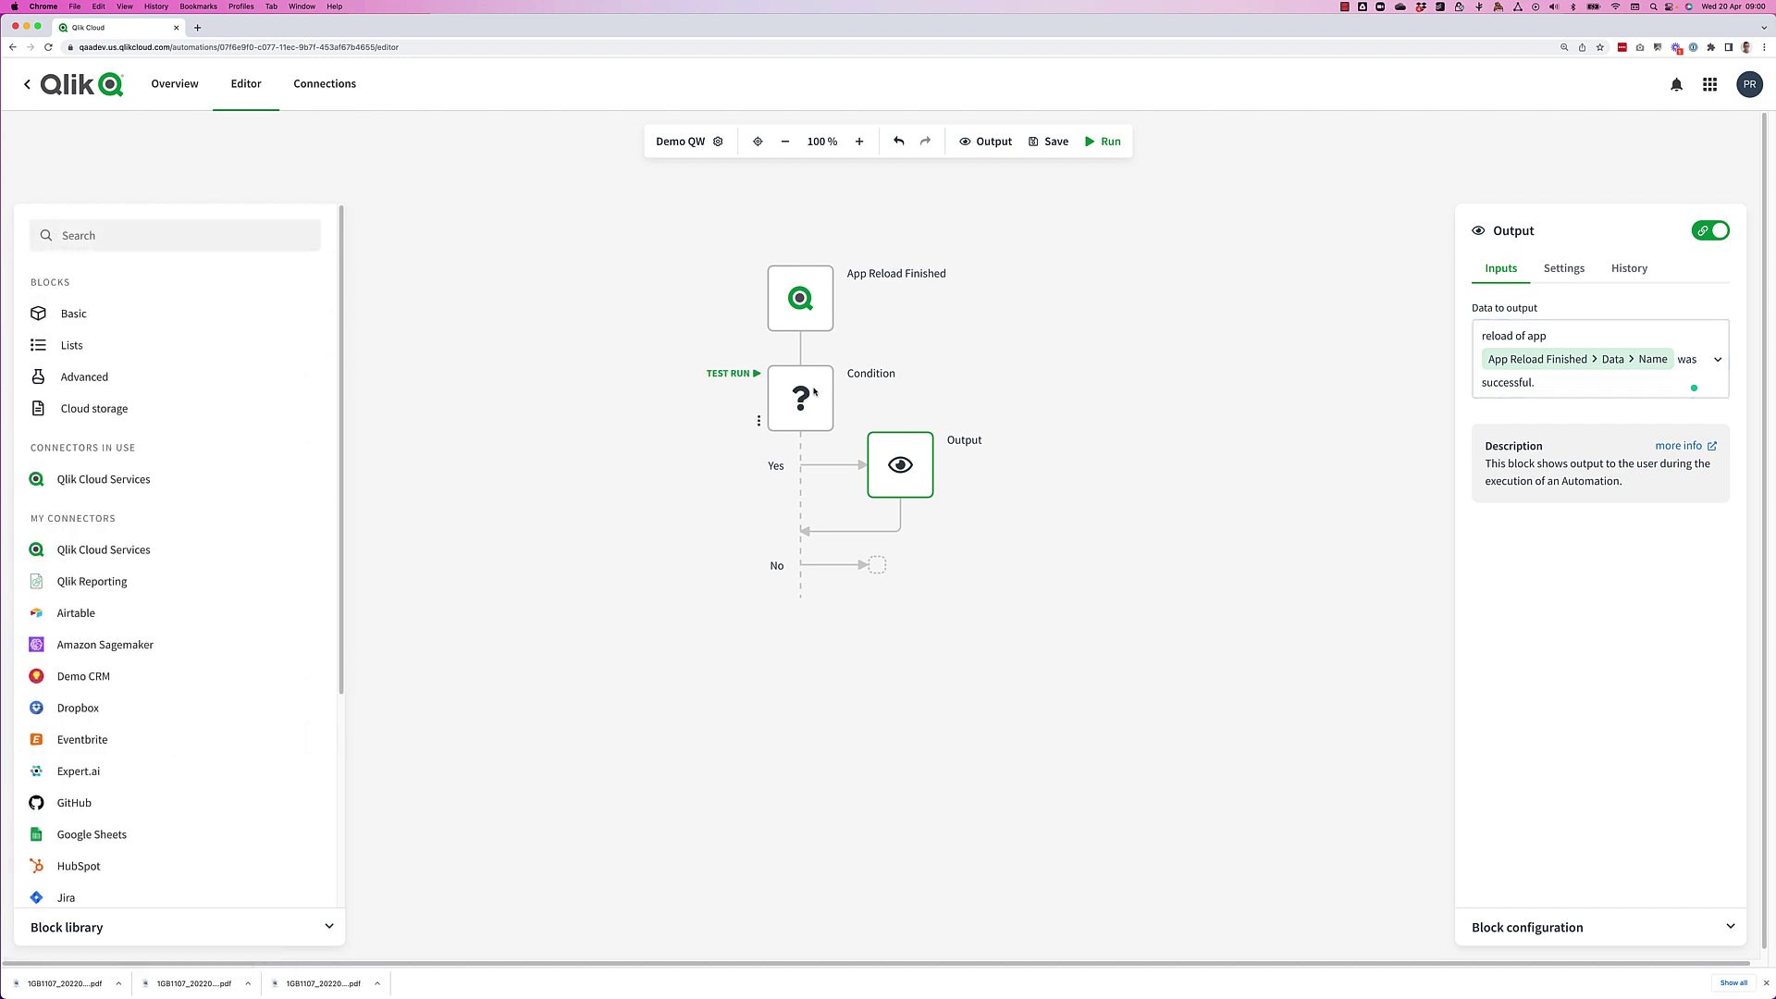
Search the library for 'slack' and drop its Send Message block onto the No branch.
text(slack)
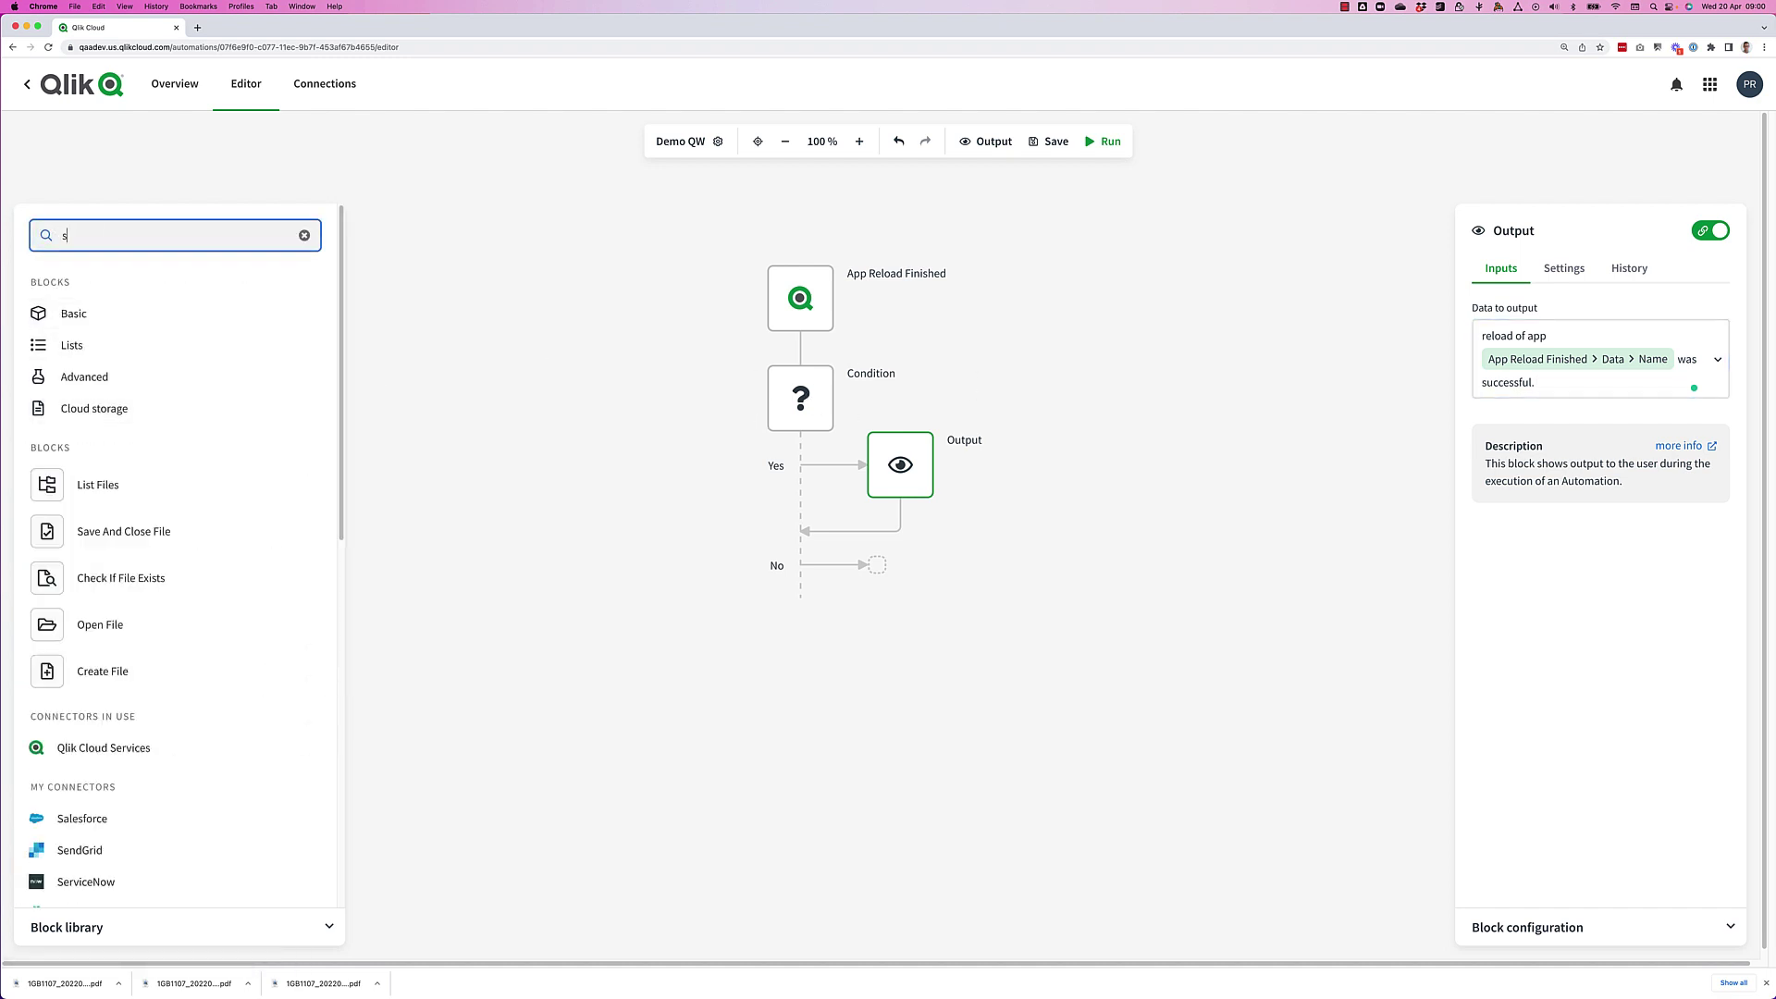
click(71, 550)
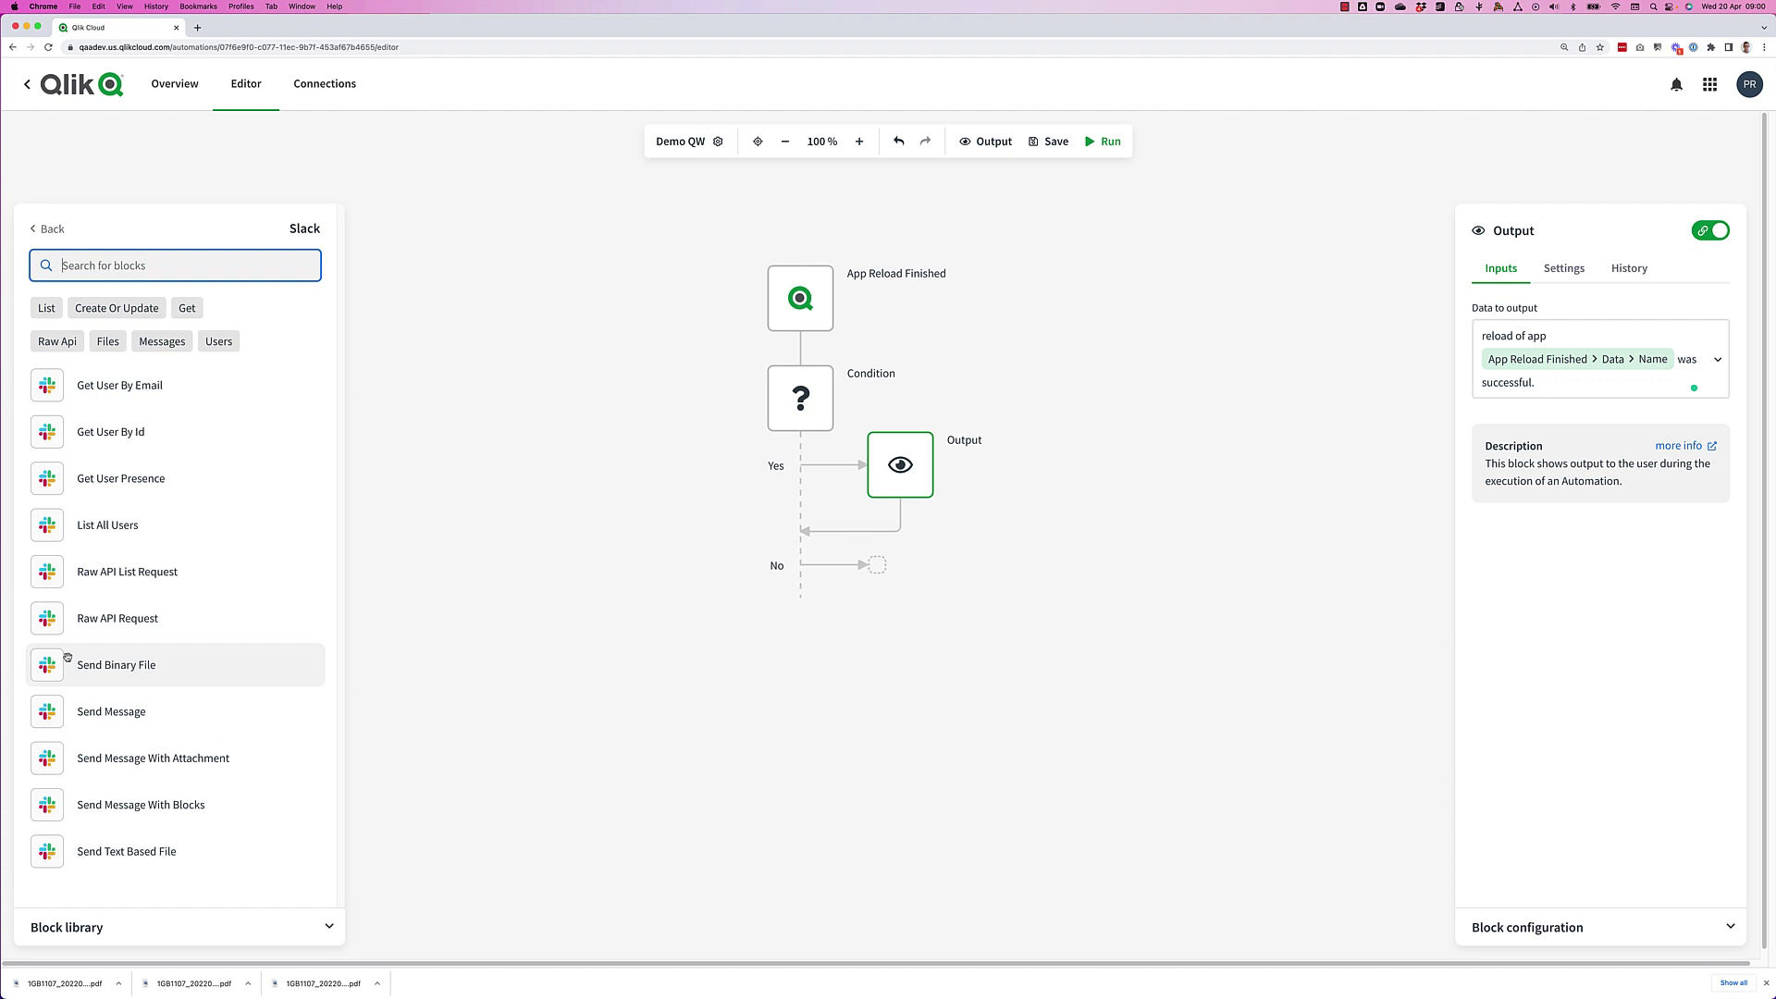
drag(56, 722, 964, 567)
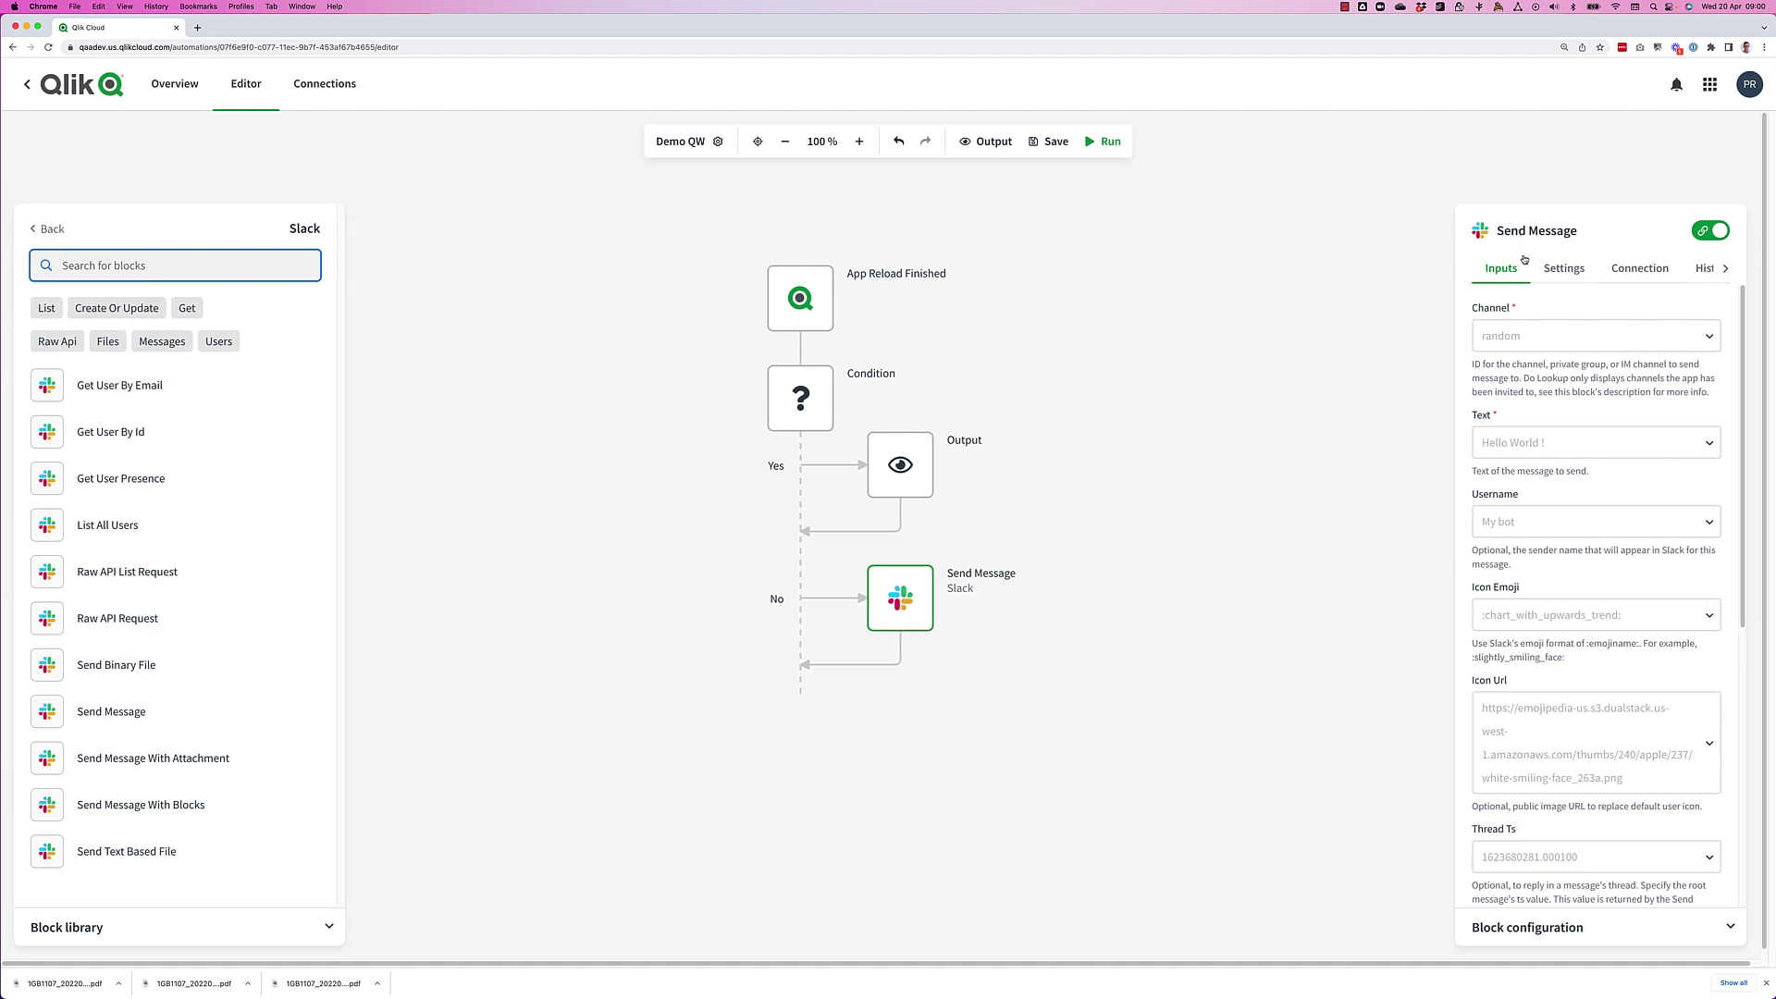
Send the Slack message to the qlikworld-demo-qaa channel.
click(1500, 345)
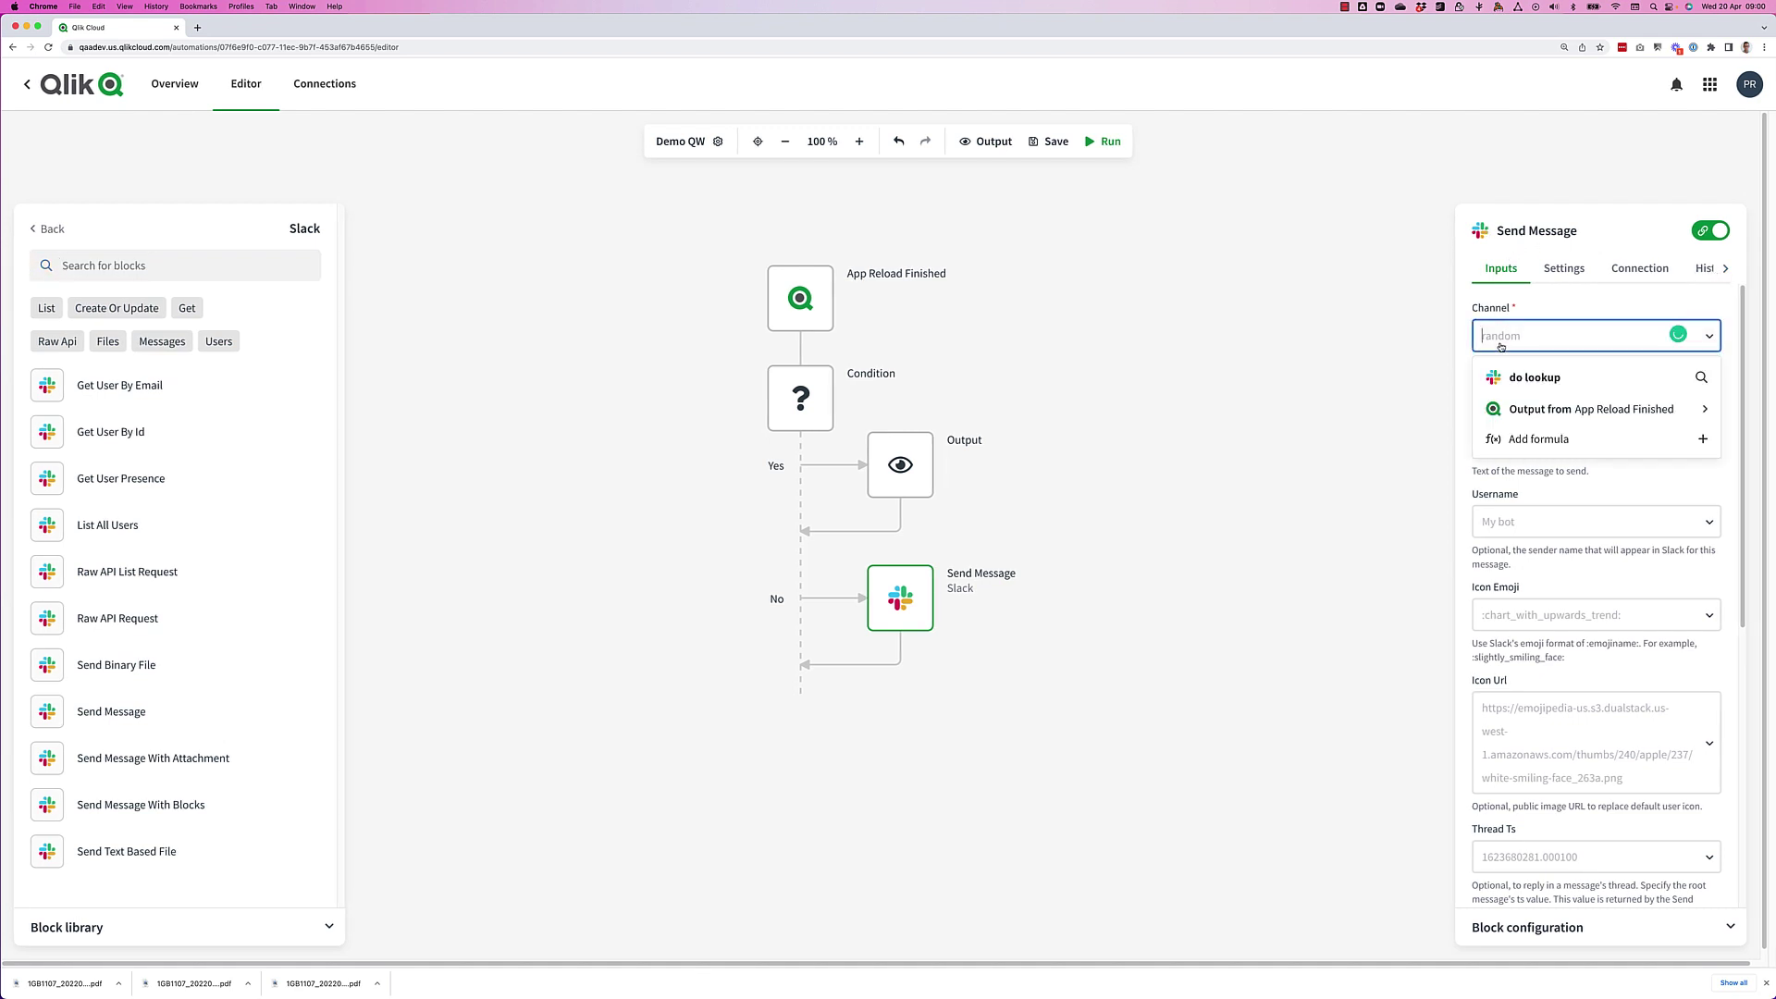
click(1536, 378)
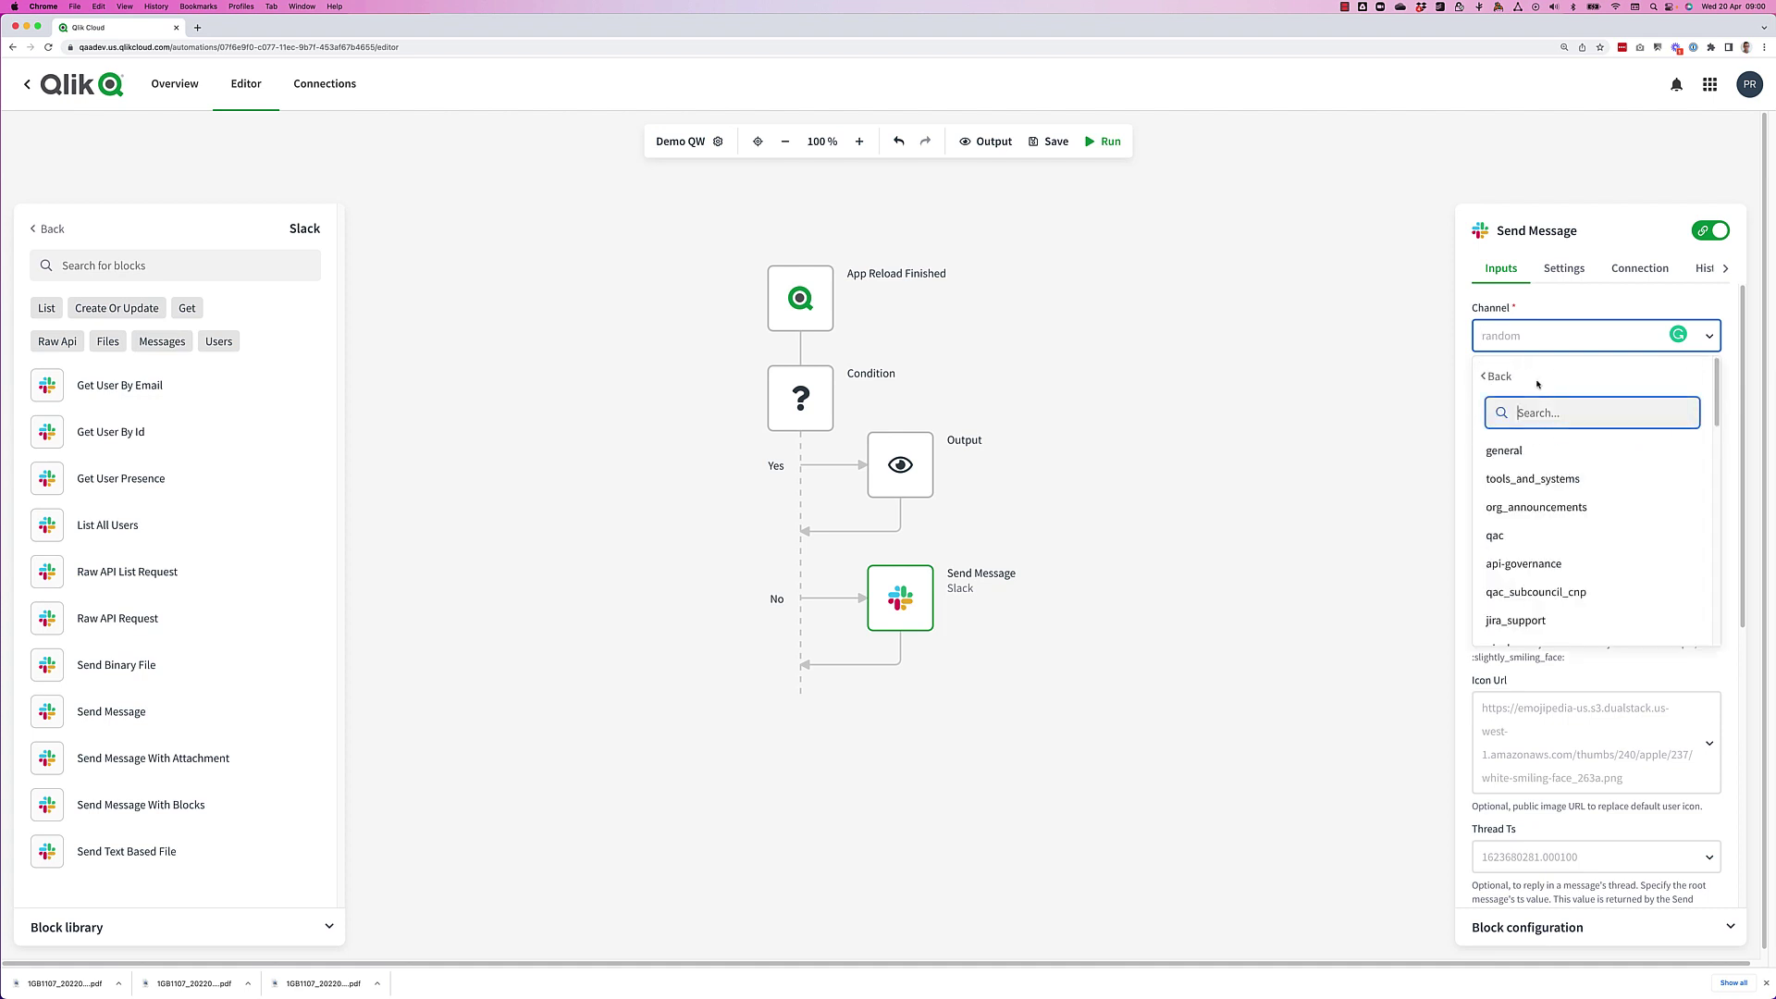
text(demo)
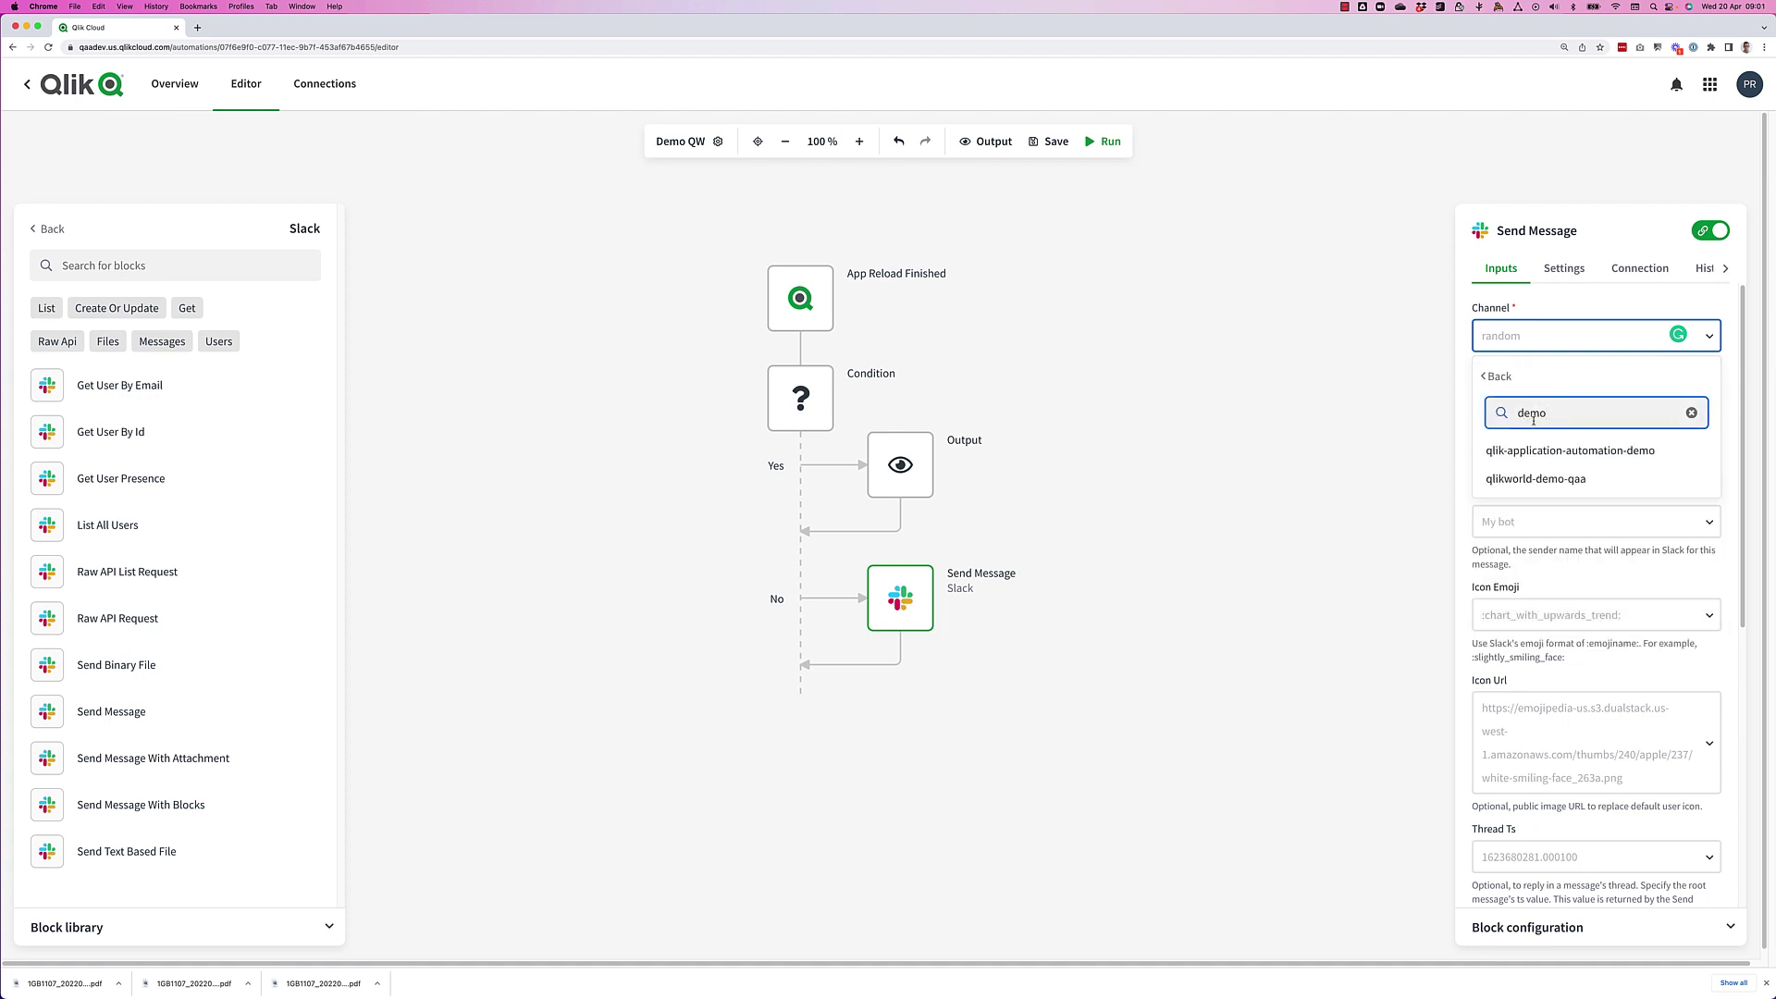
click(1532, 479)
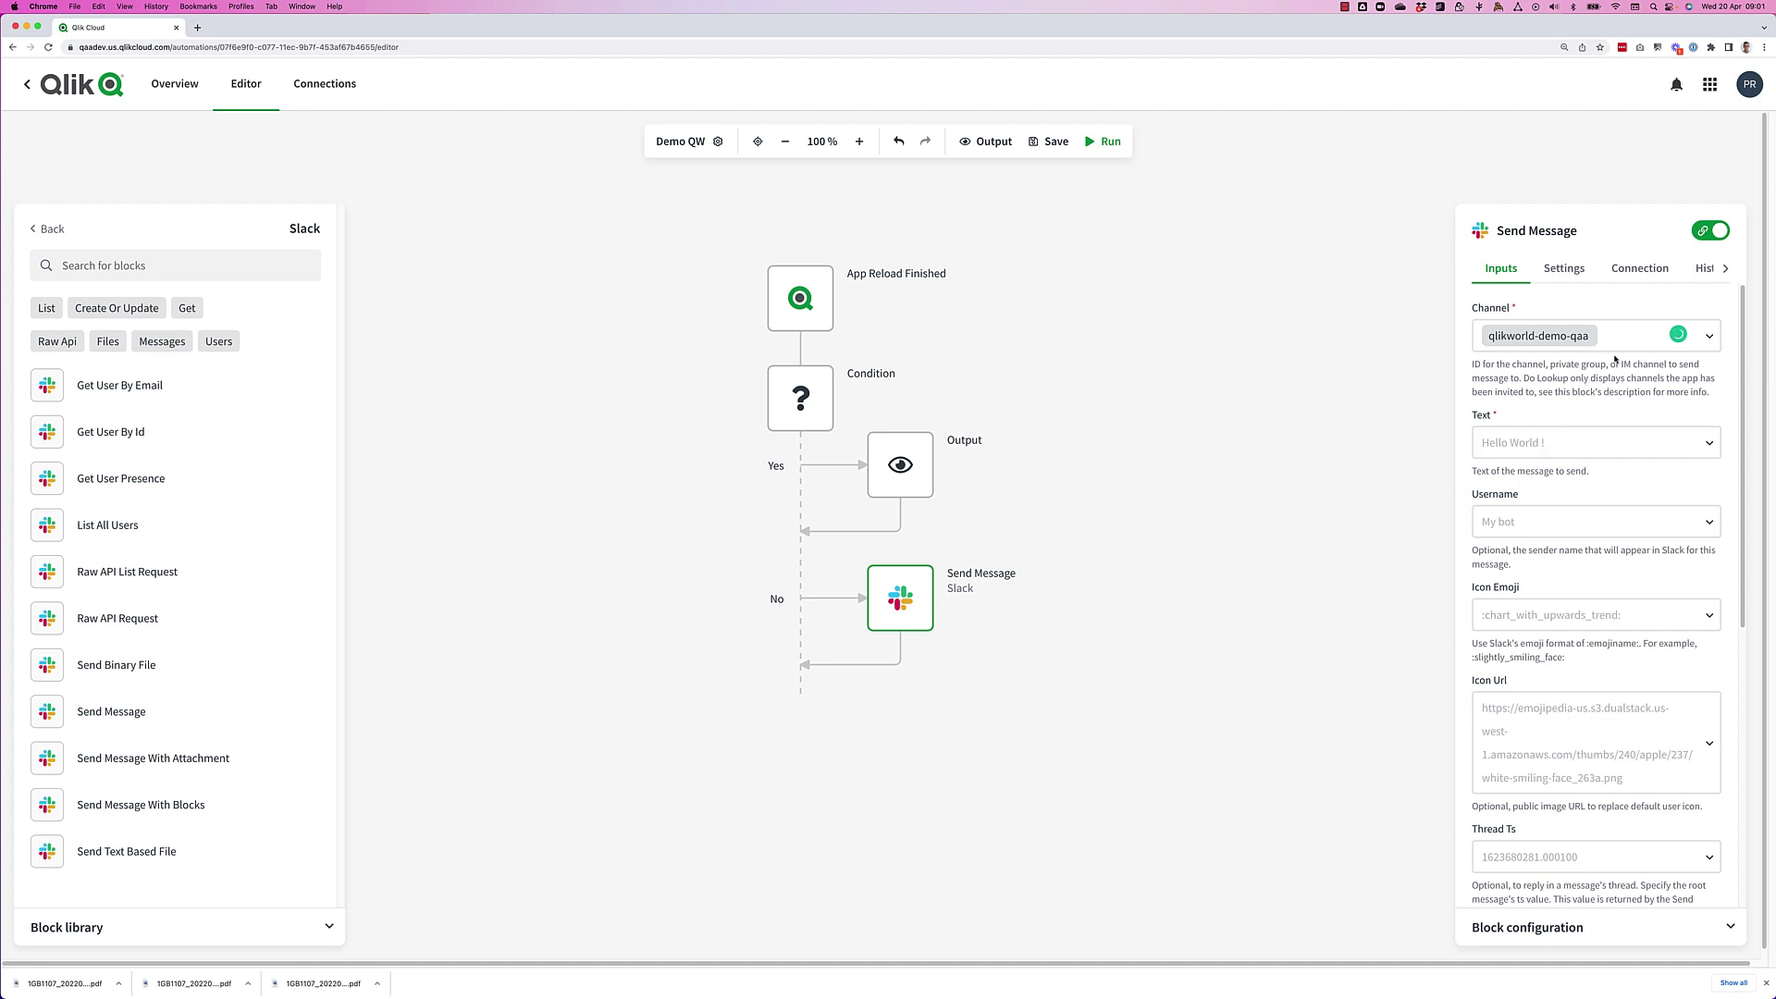
Write the alert text 'Alert! App [Name] has failed to reload. Please take a look.'.
click(1501, 443)
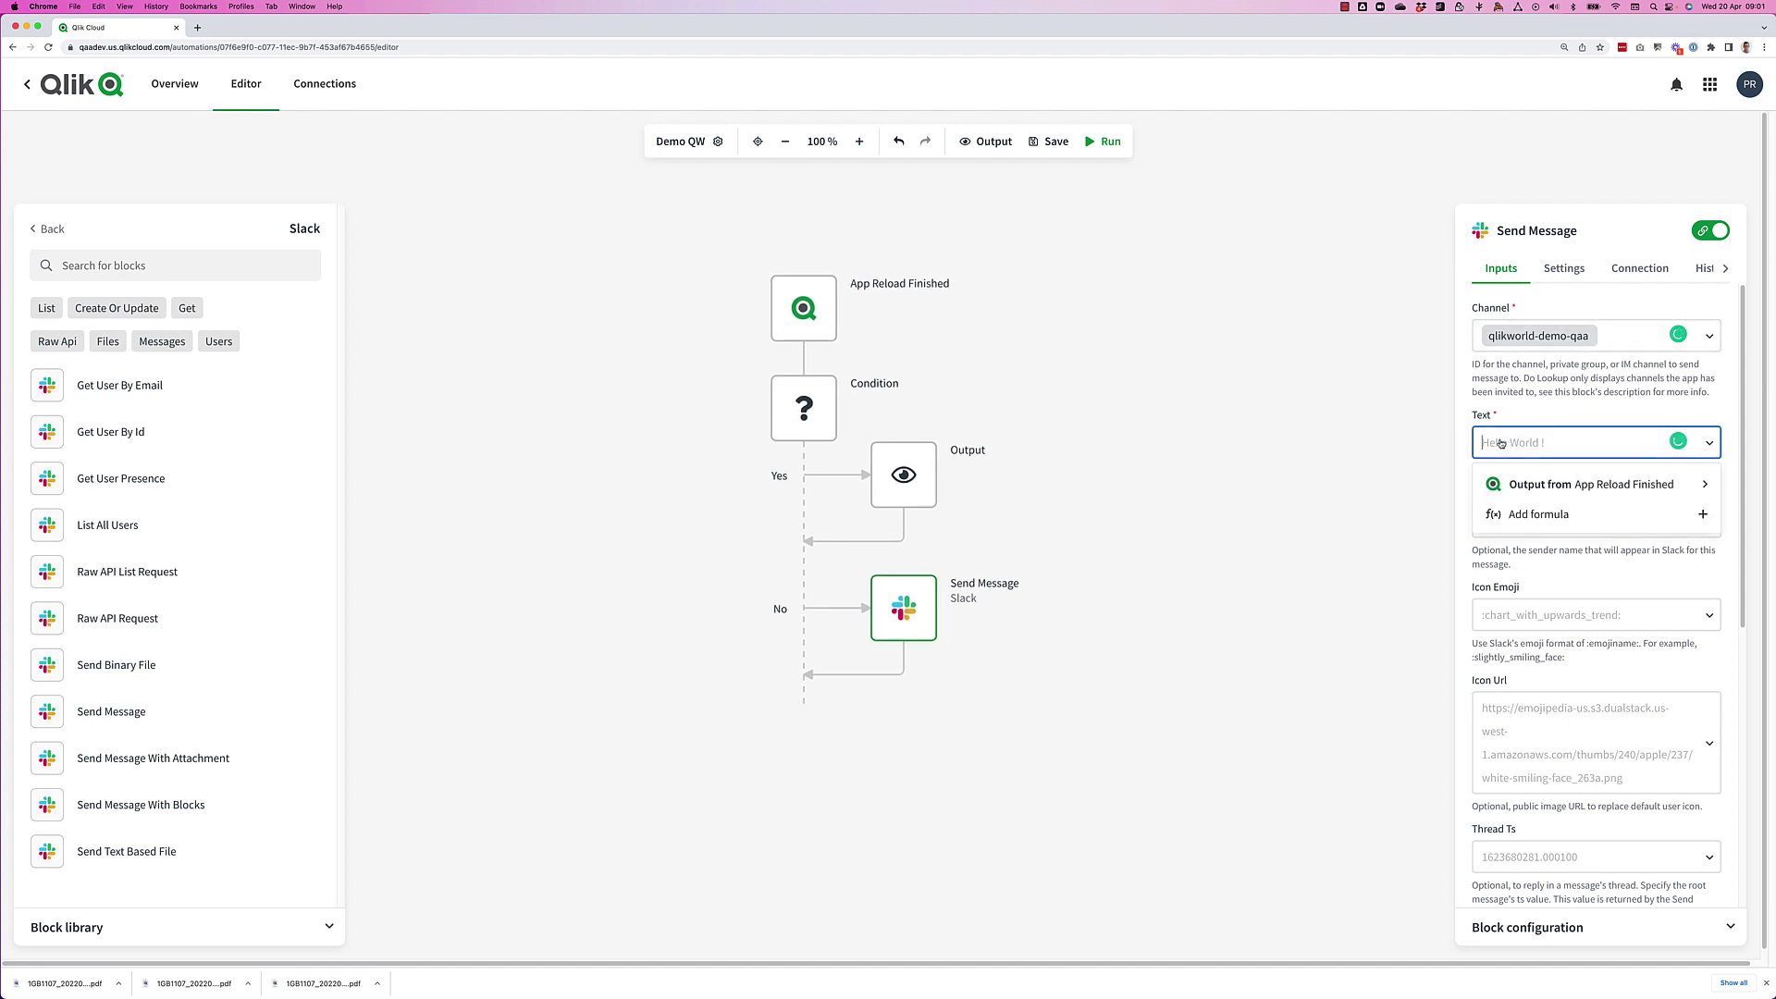
text(Alert,)
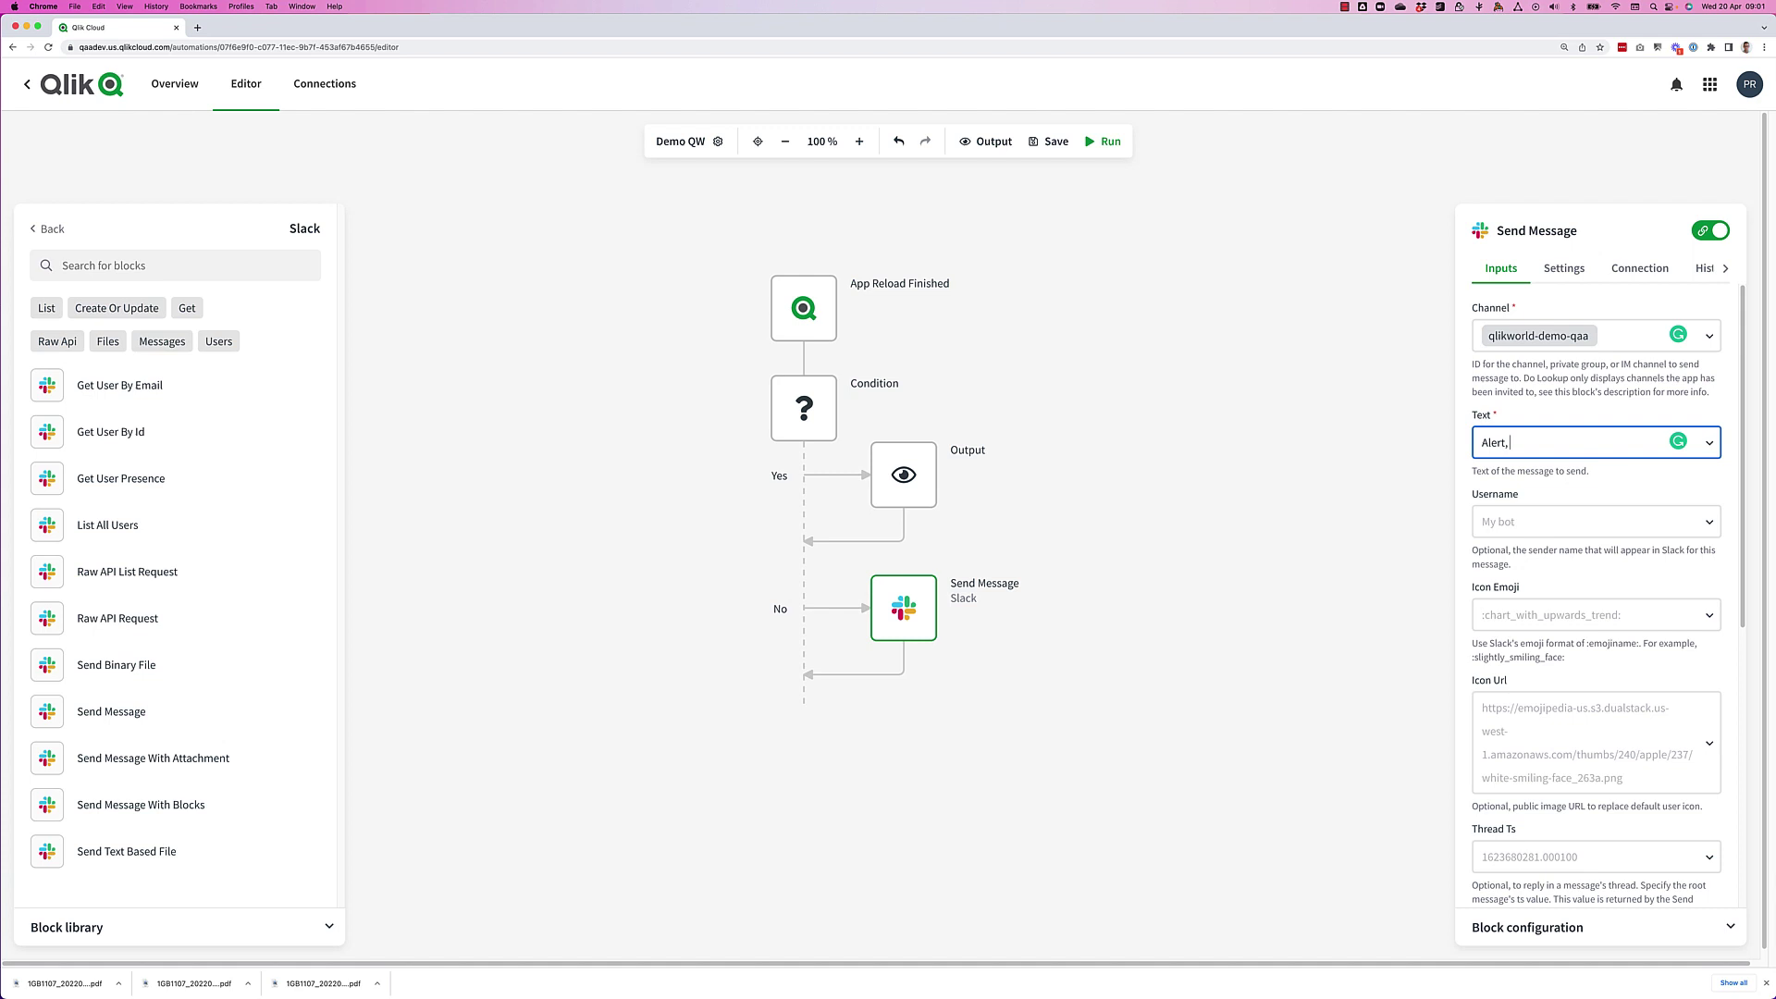
key(BackSpace)
text(! App)
click(1549, 442)
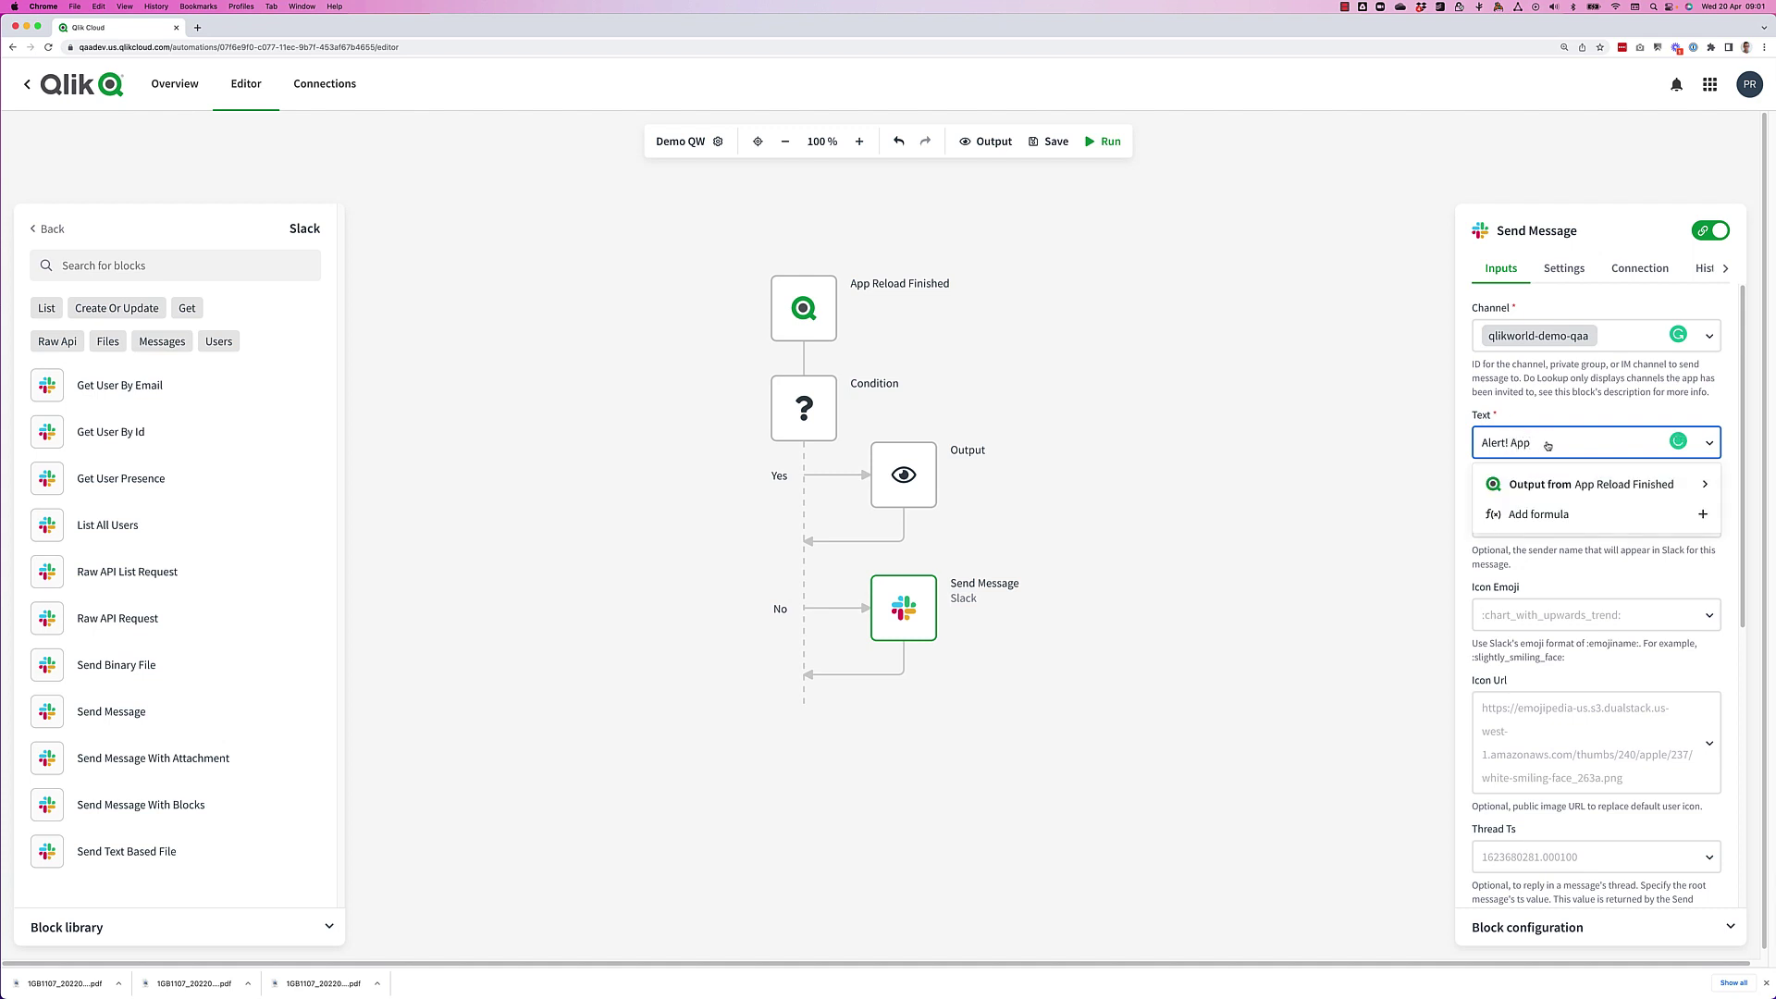
click(1552, 483)
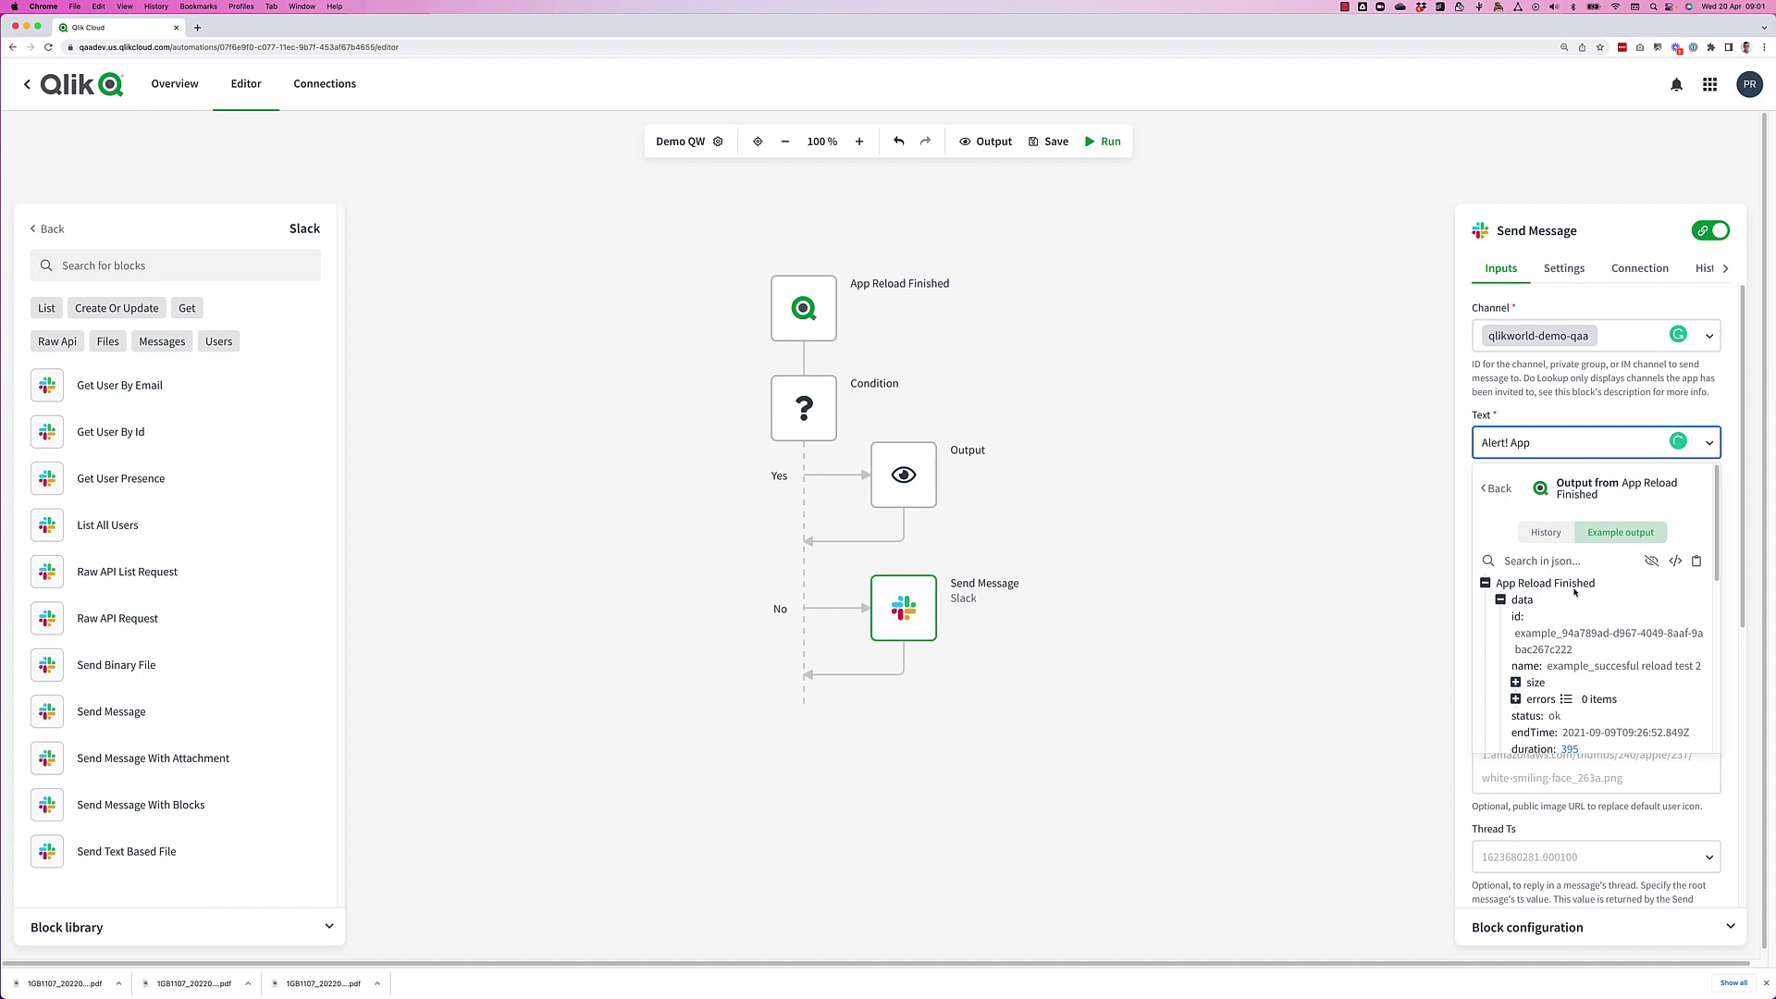
scroll(1574, 599, down, 2)
scroll(1574, 599, up, 2)
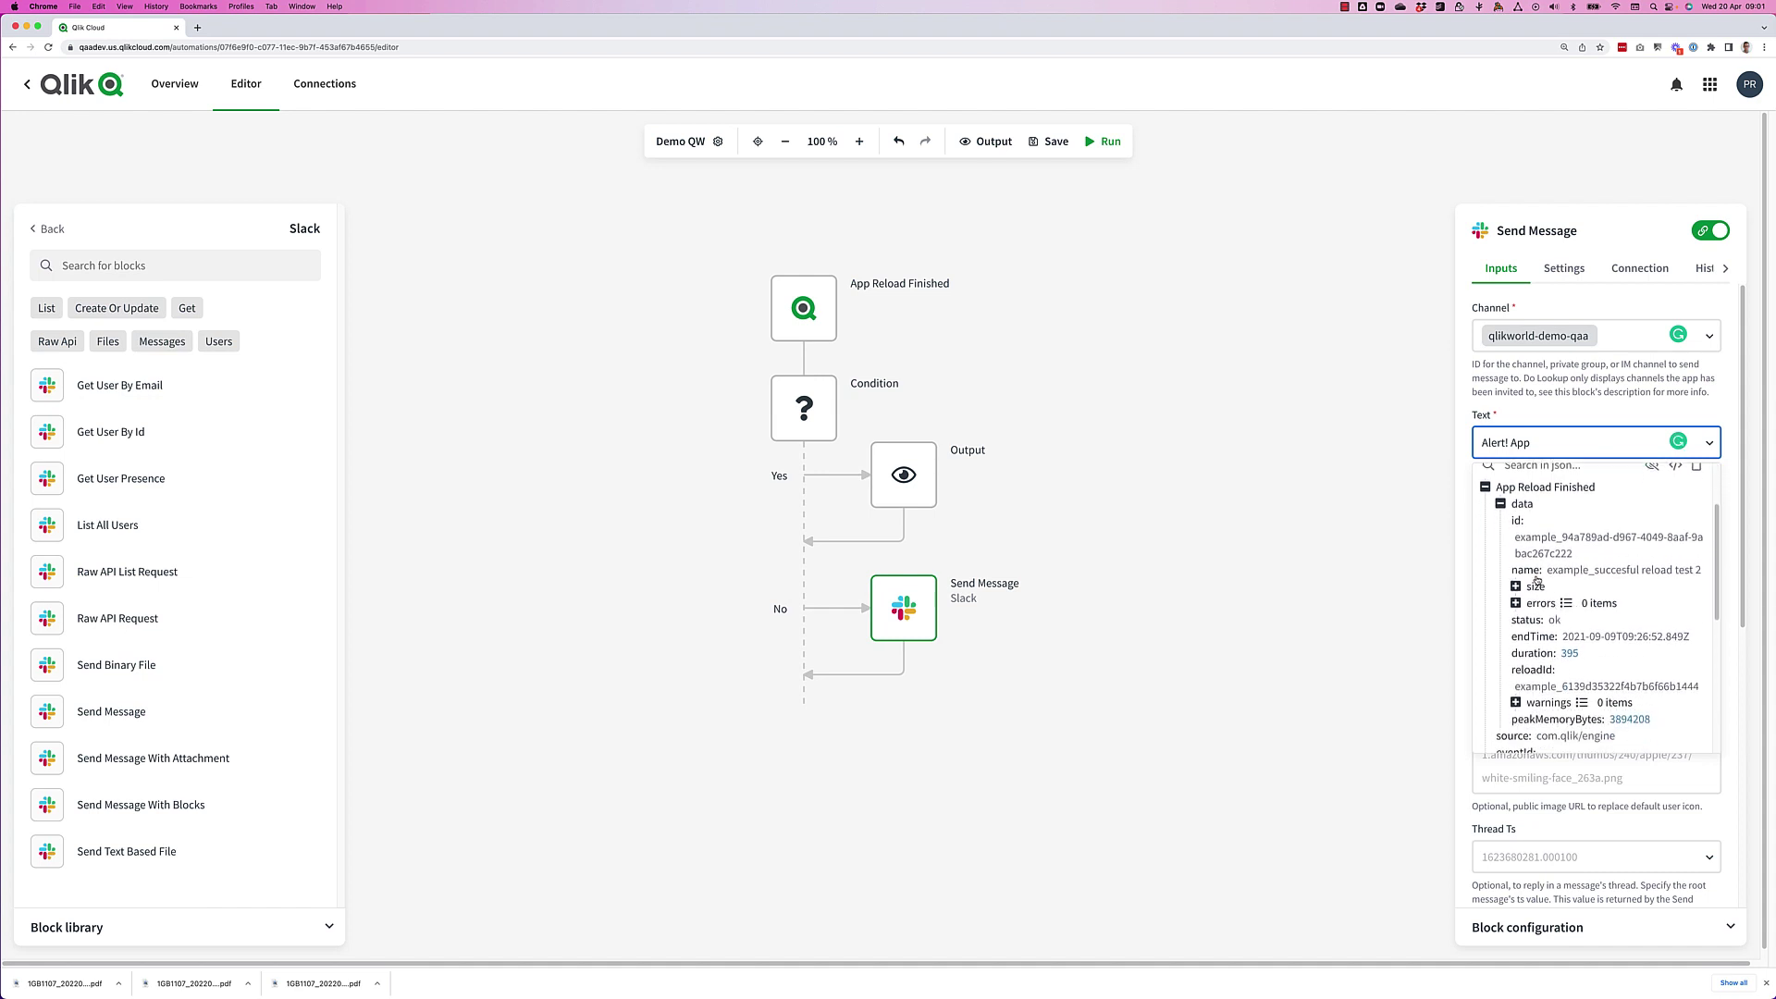
click(1535, 579)
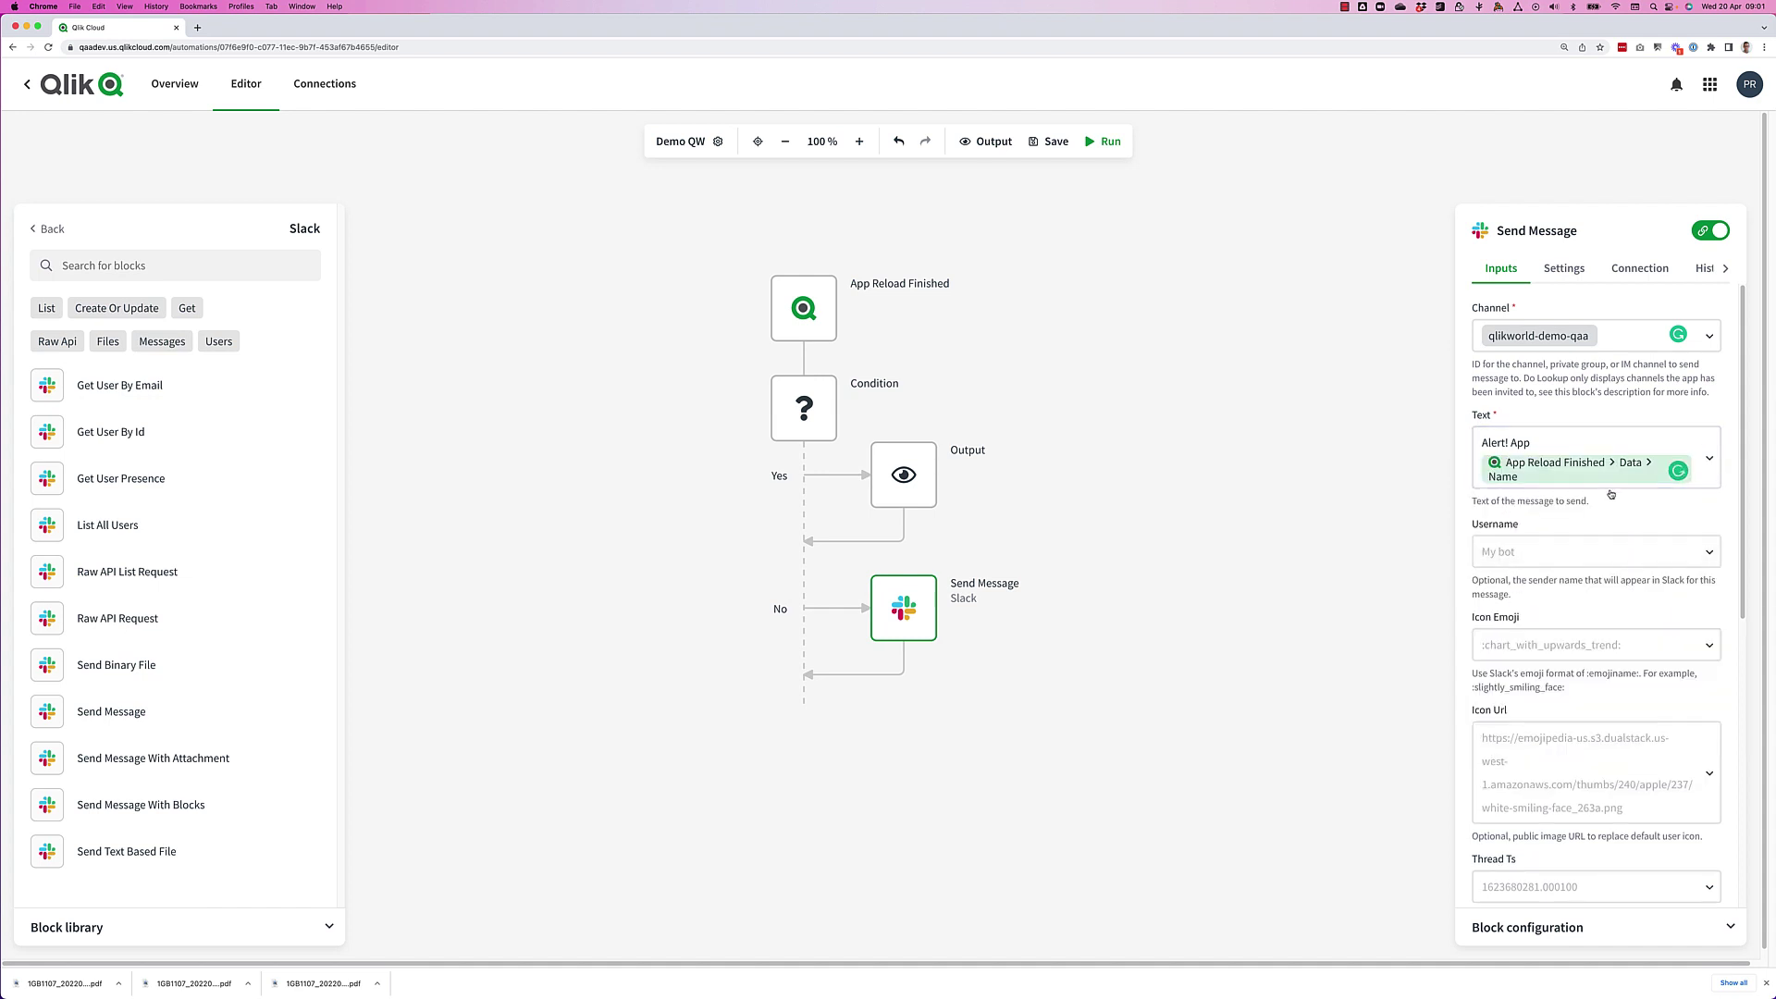
click(1700, 477)
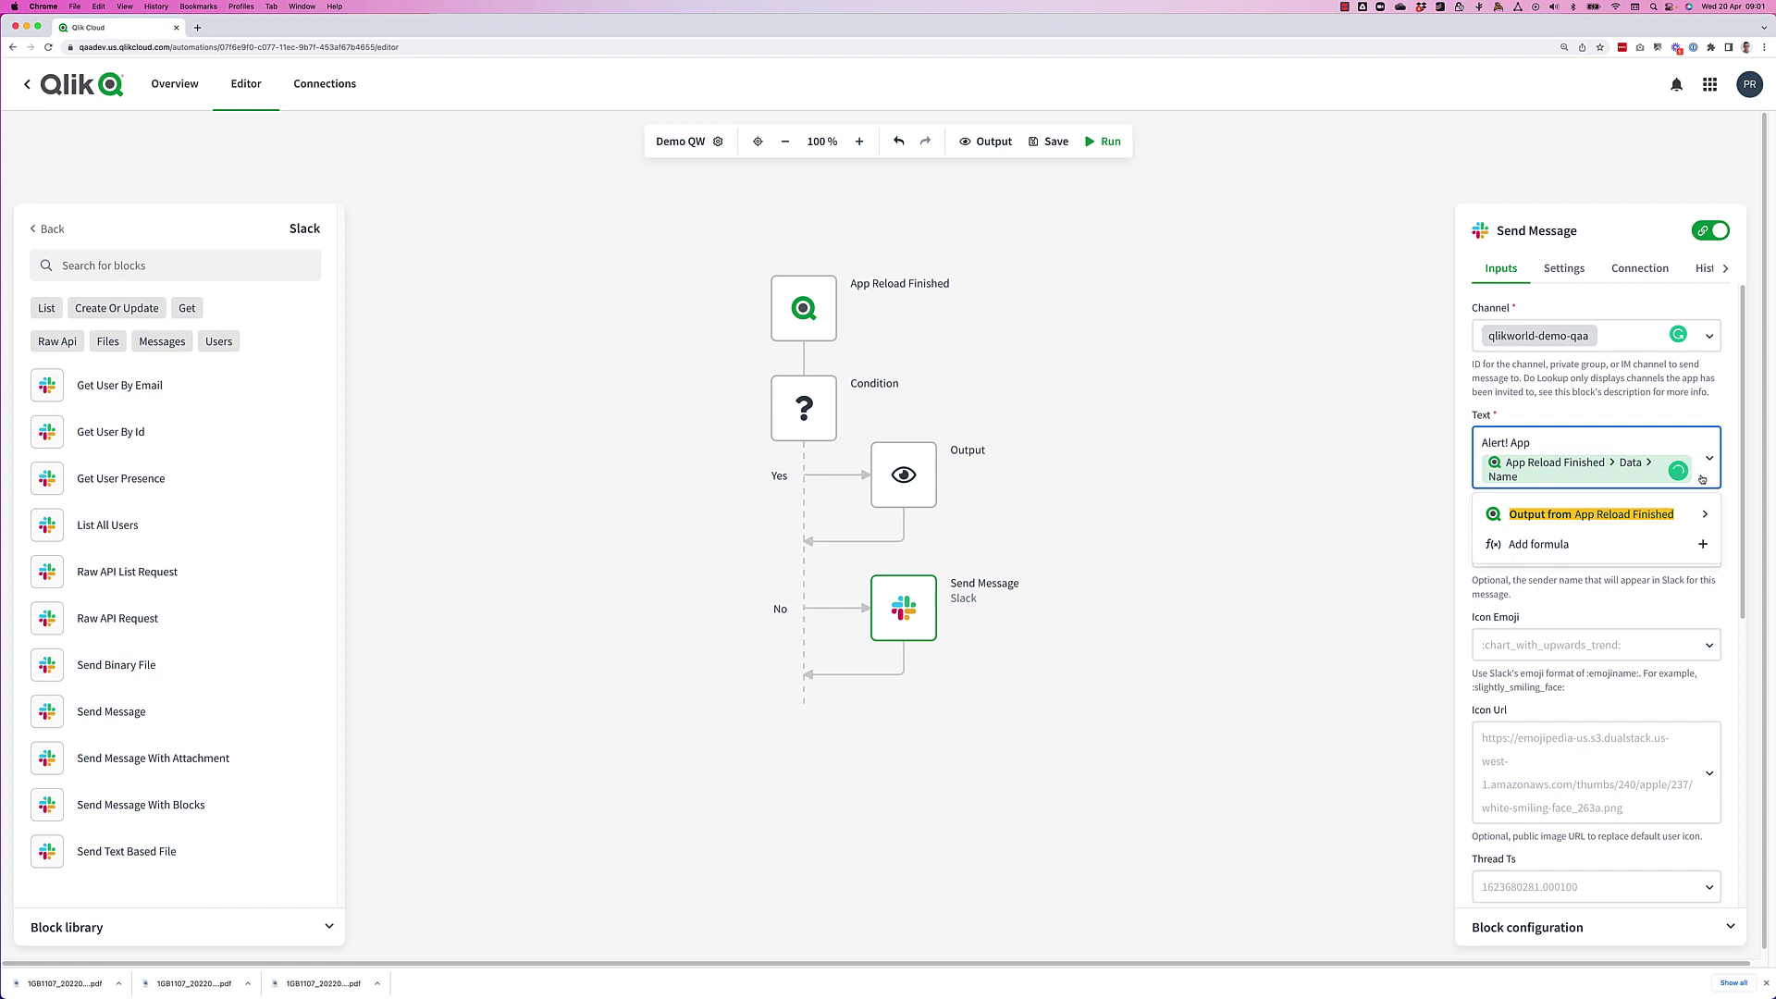
click(1702, 478)
text(has faile)
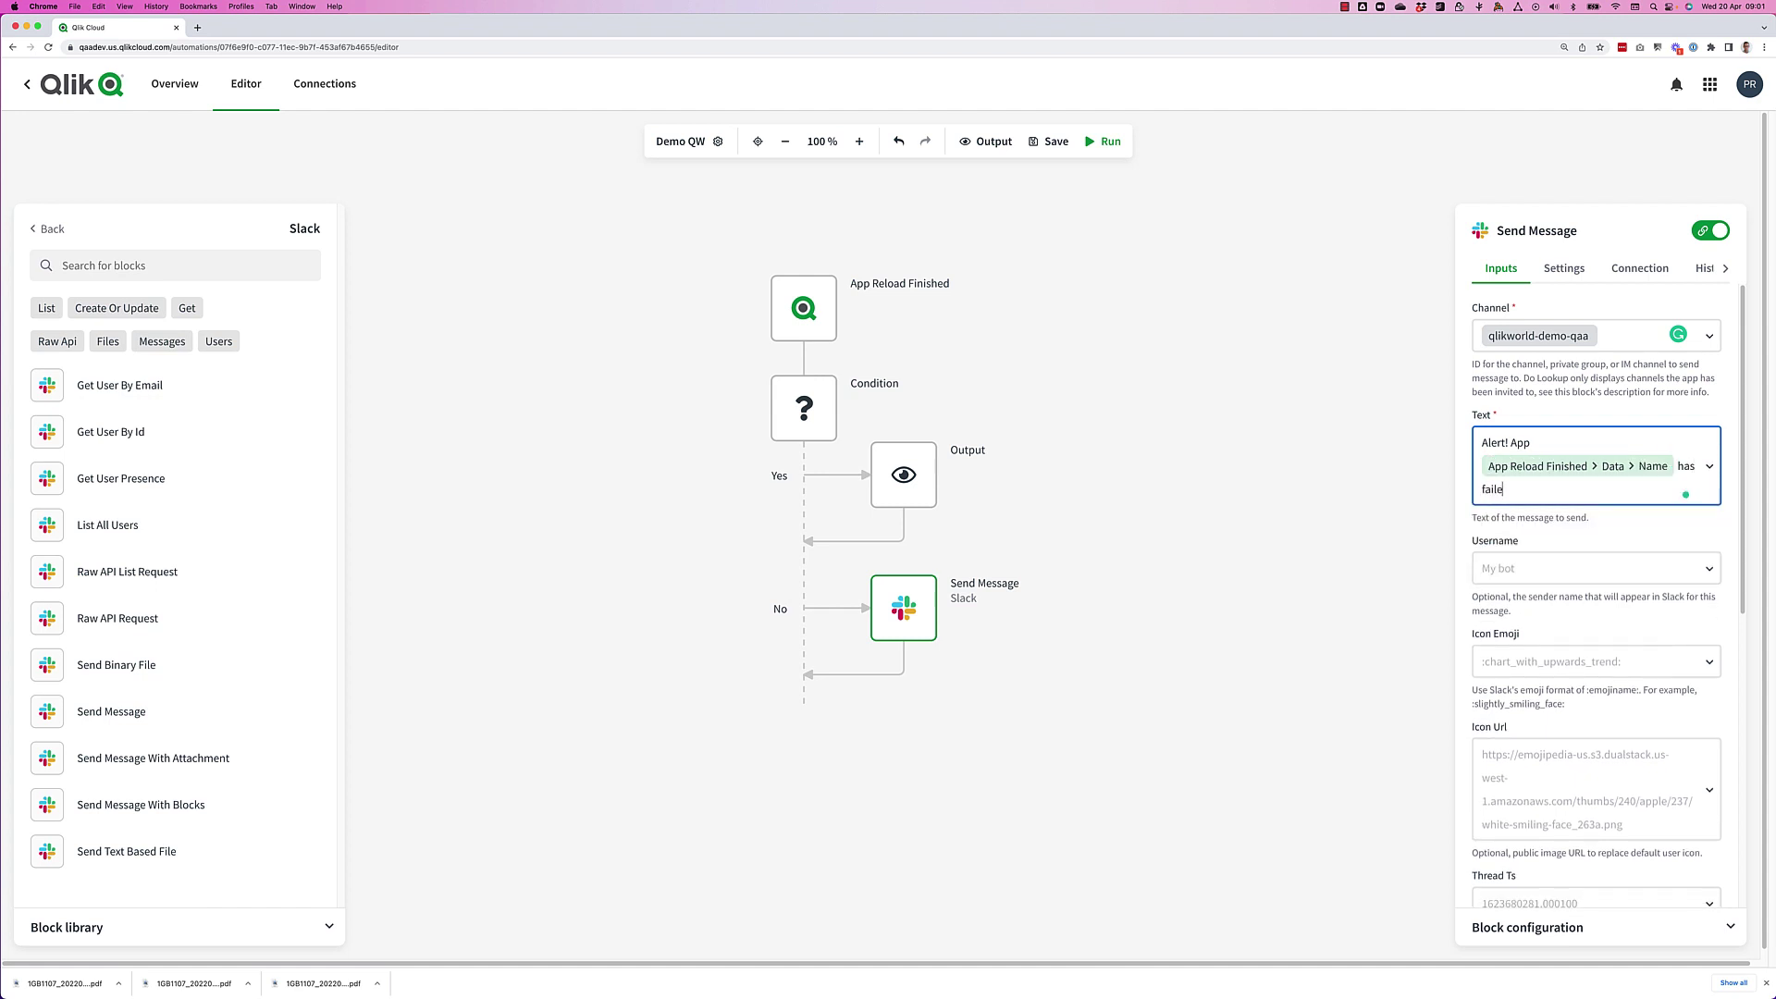
text(d to reload. Please take a look.)
Open the Add Formula dialog for the Name token, then close it without adding one.
click(1664, 497)
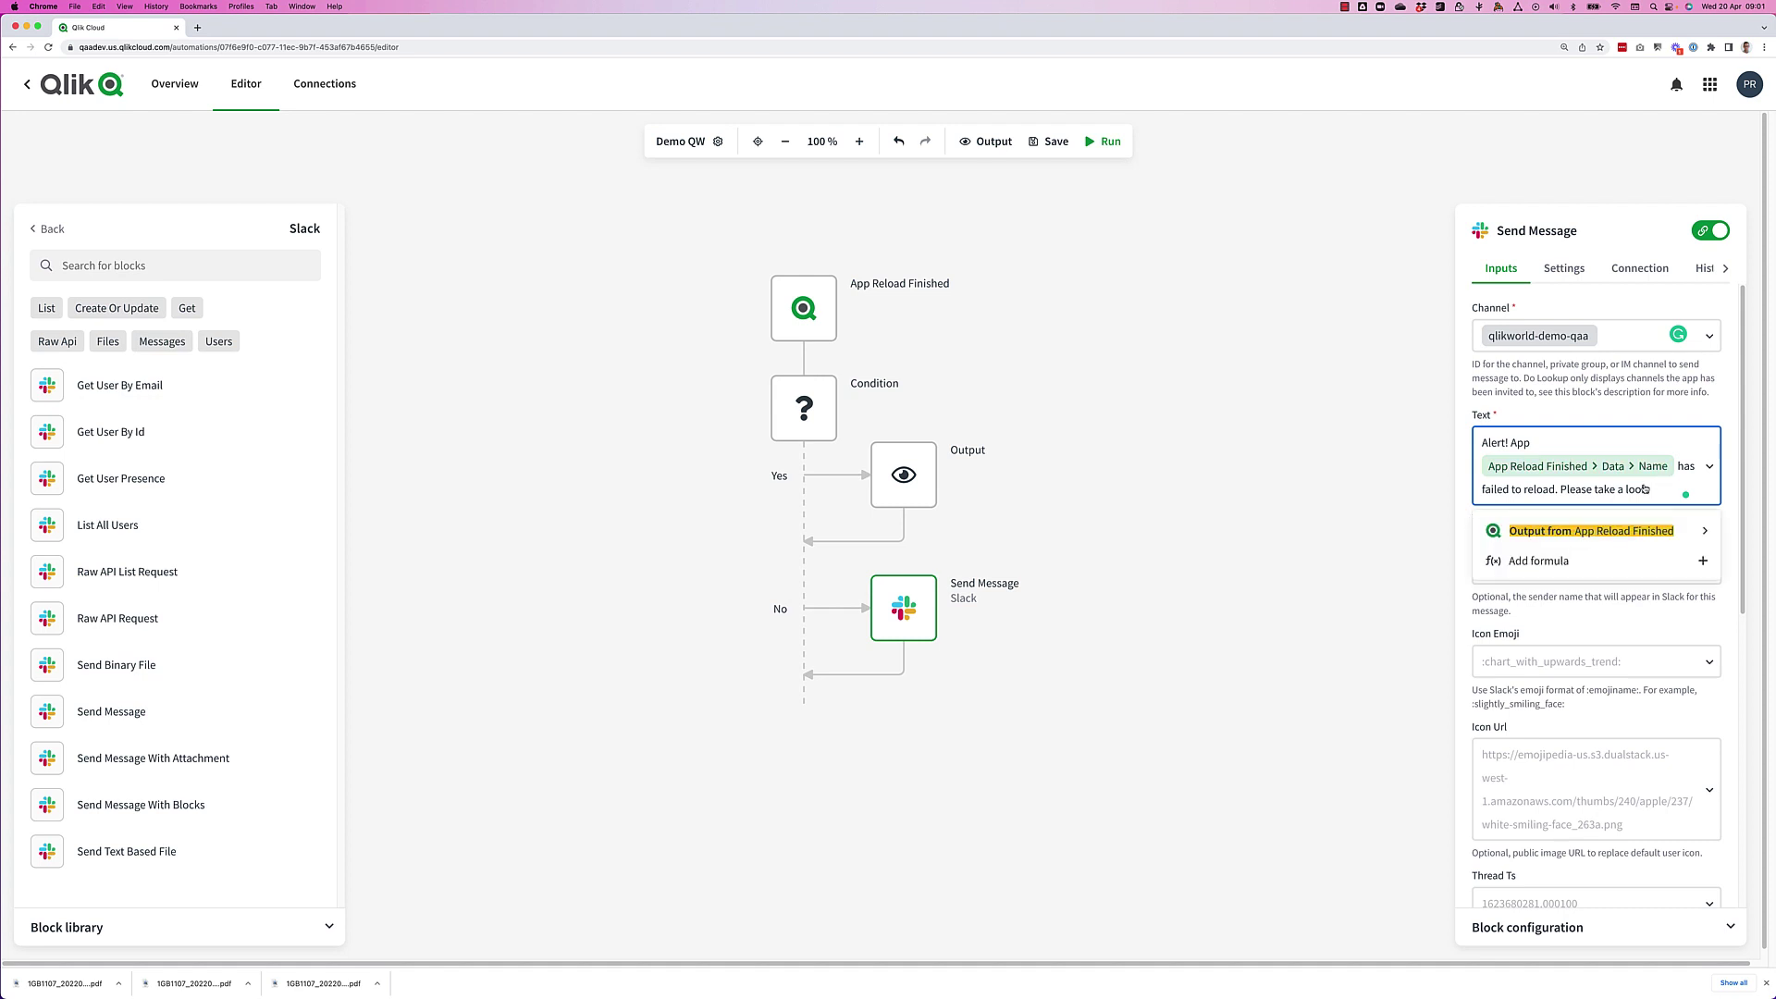
click(1609, 472)
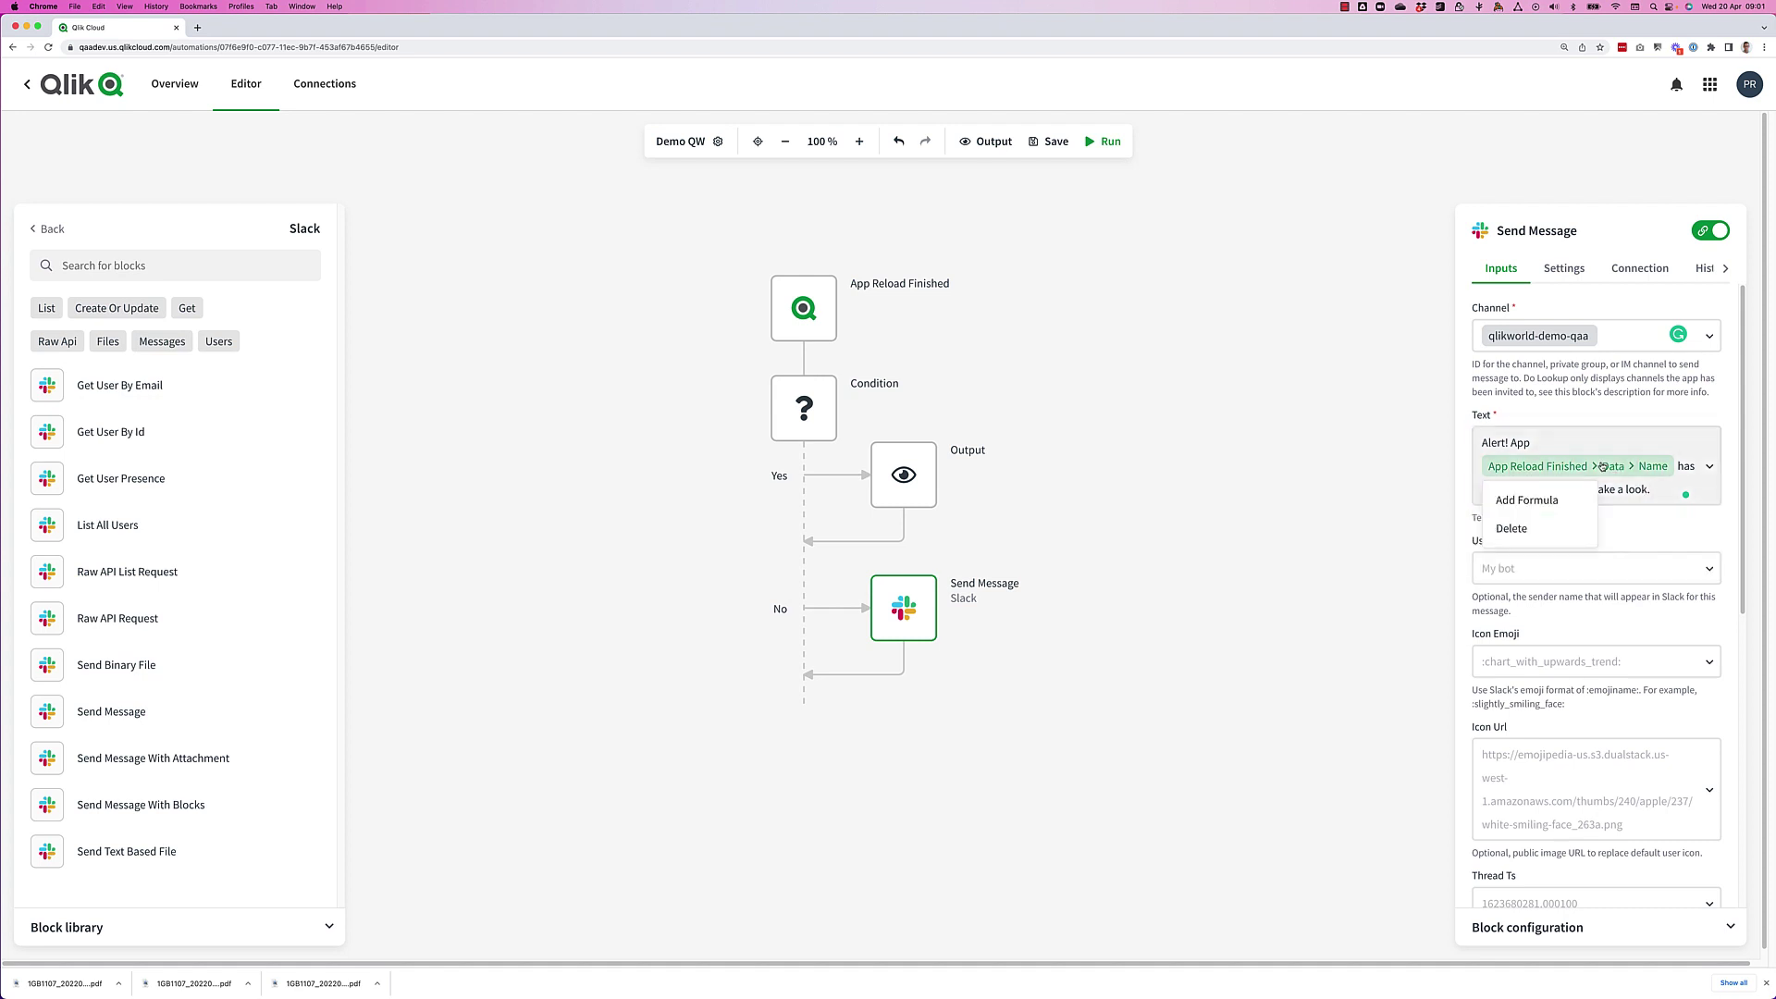
click(1525, 501)
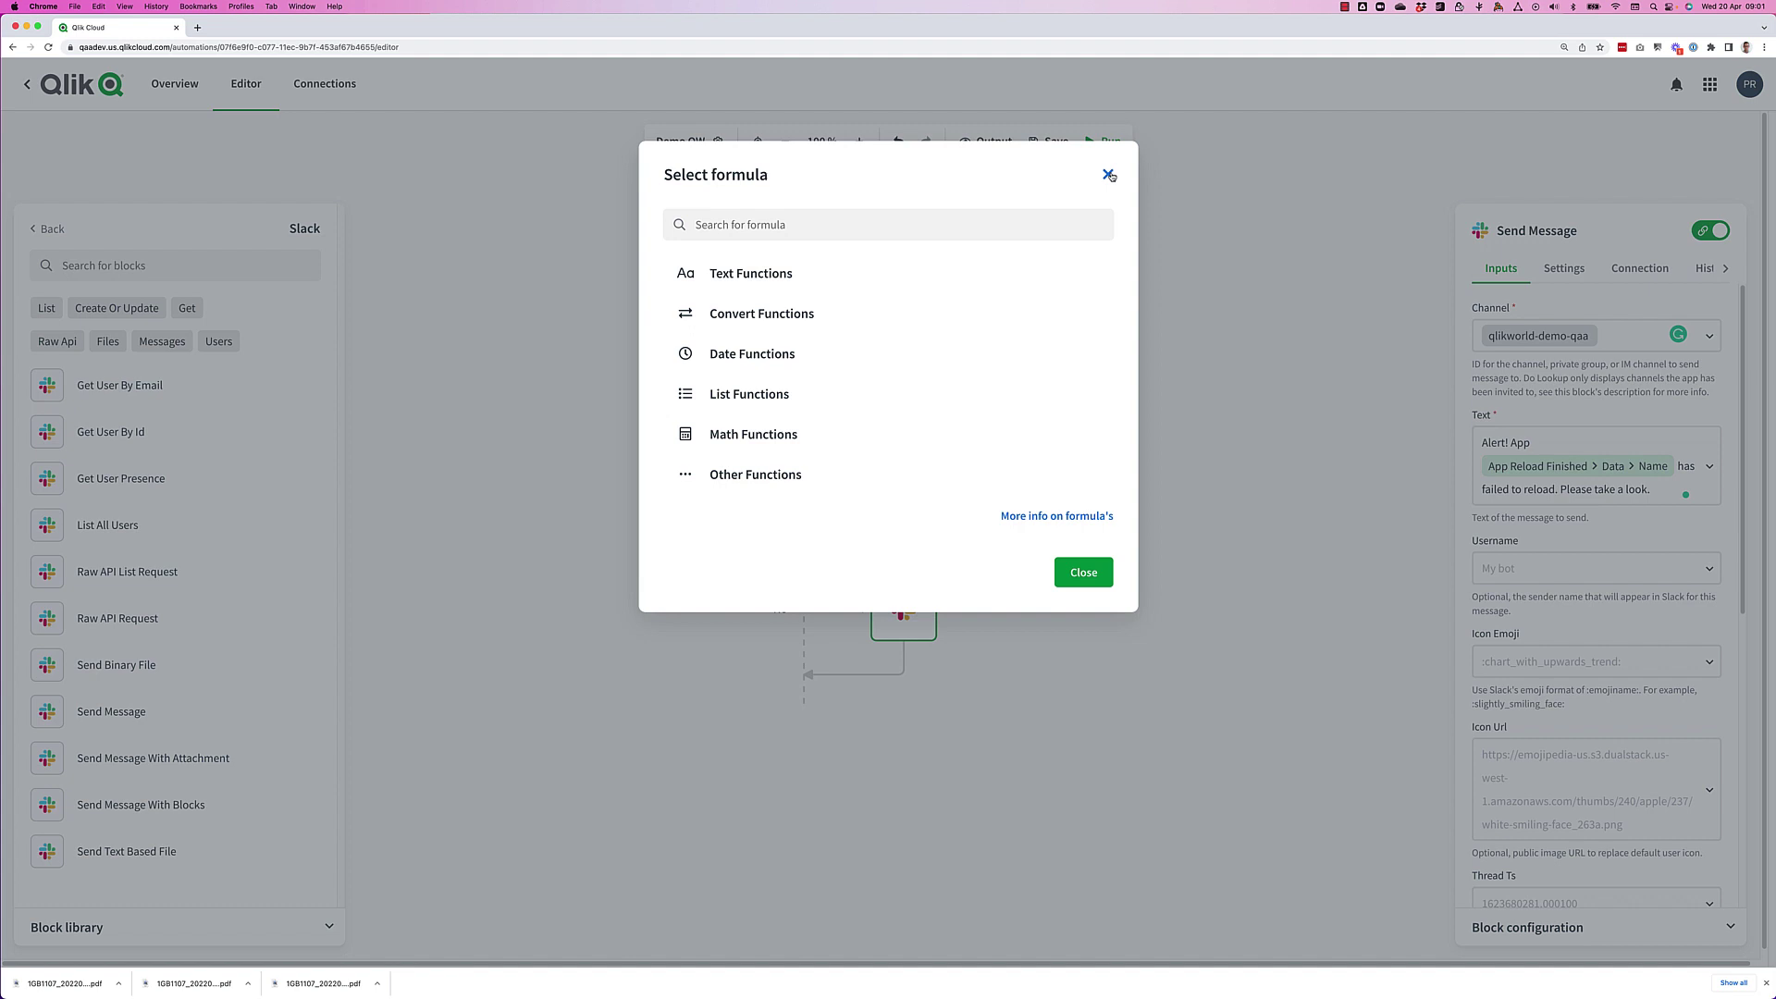
click(1110, 175)
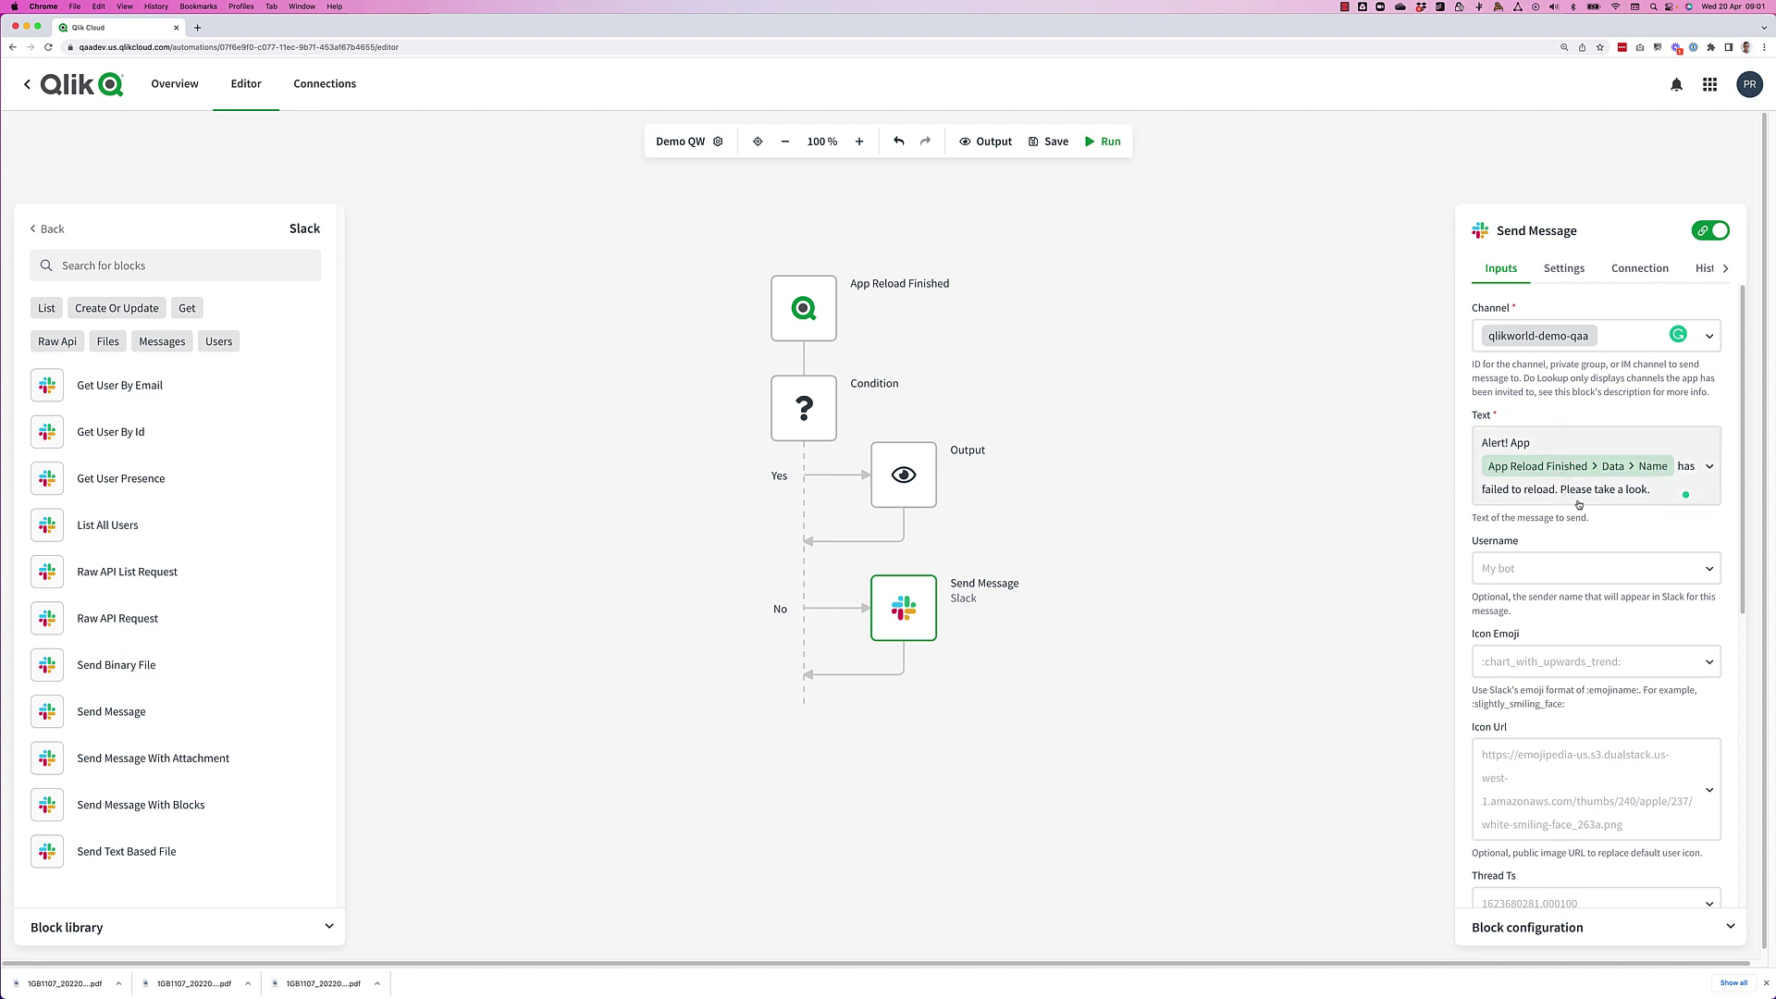
Assign the (Default) Slack connection to the Send Message block.
click(1639, 268)
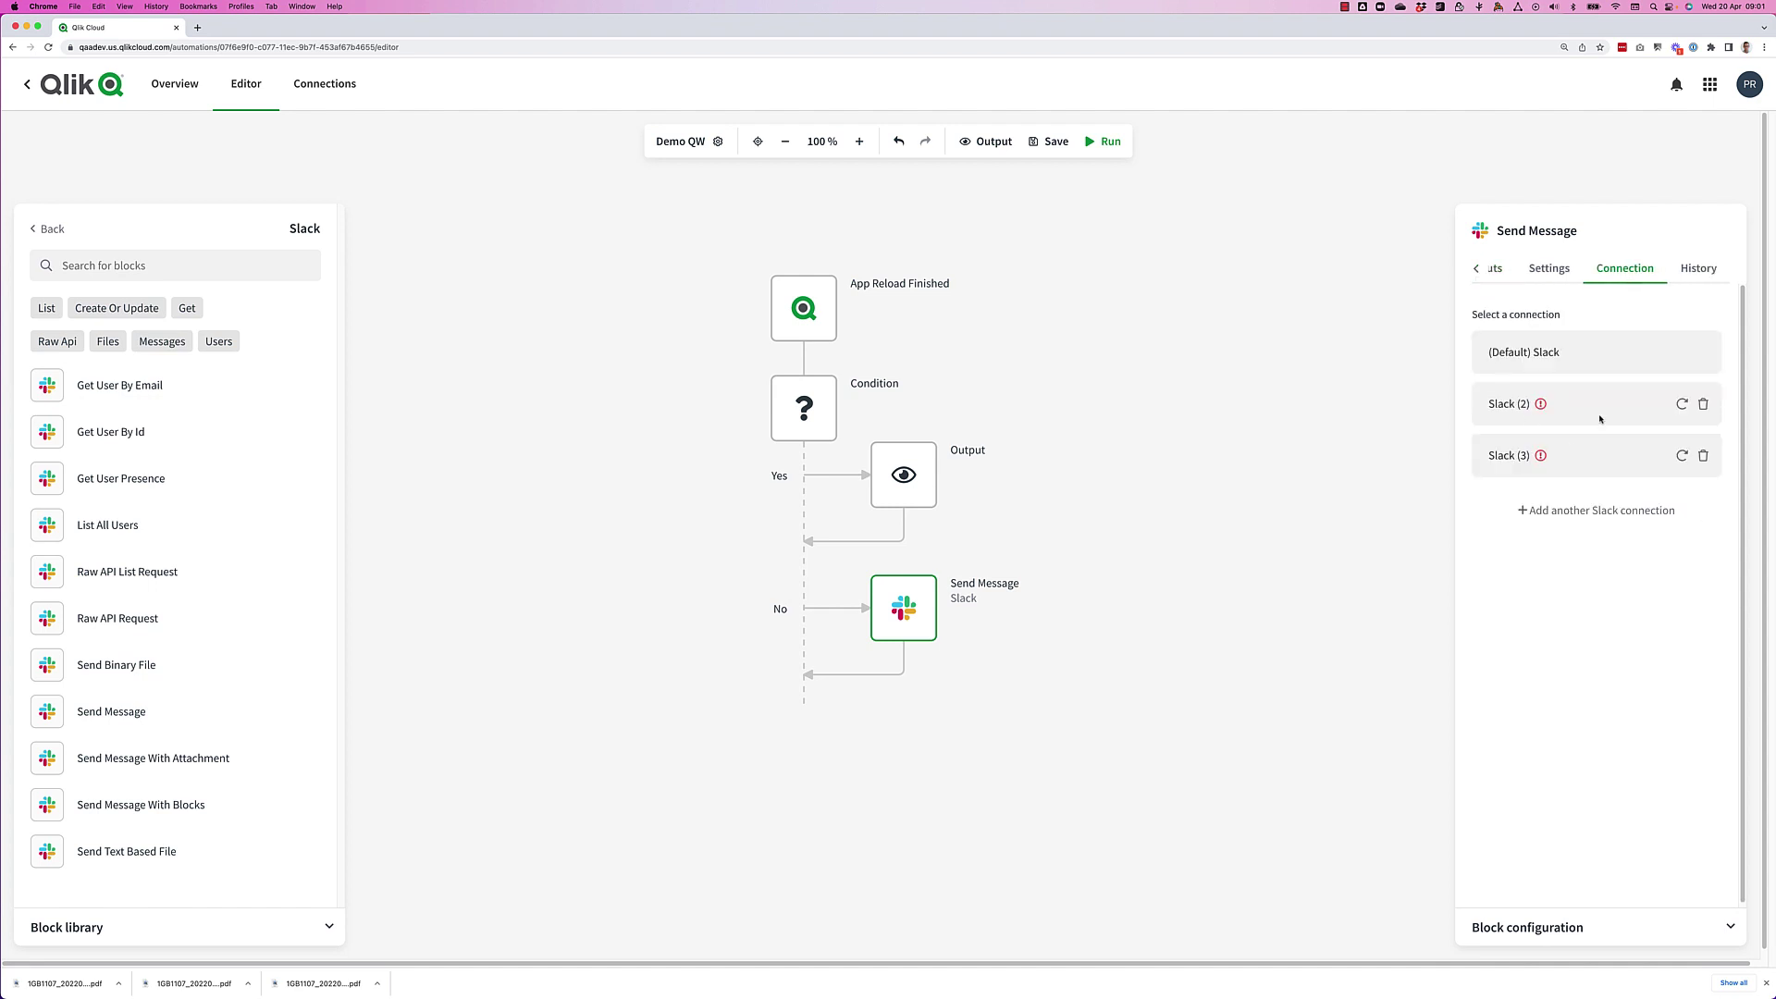
click(1598, 359)
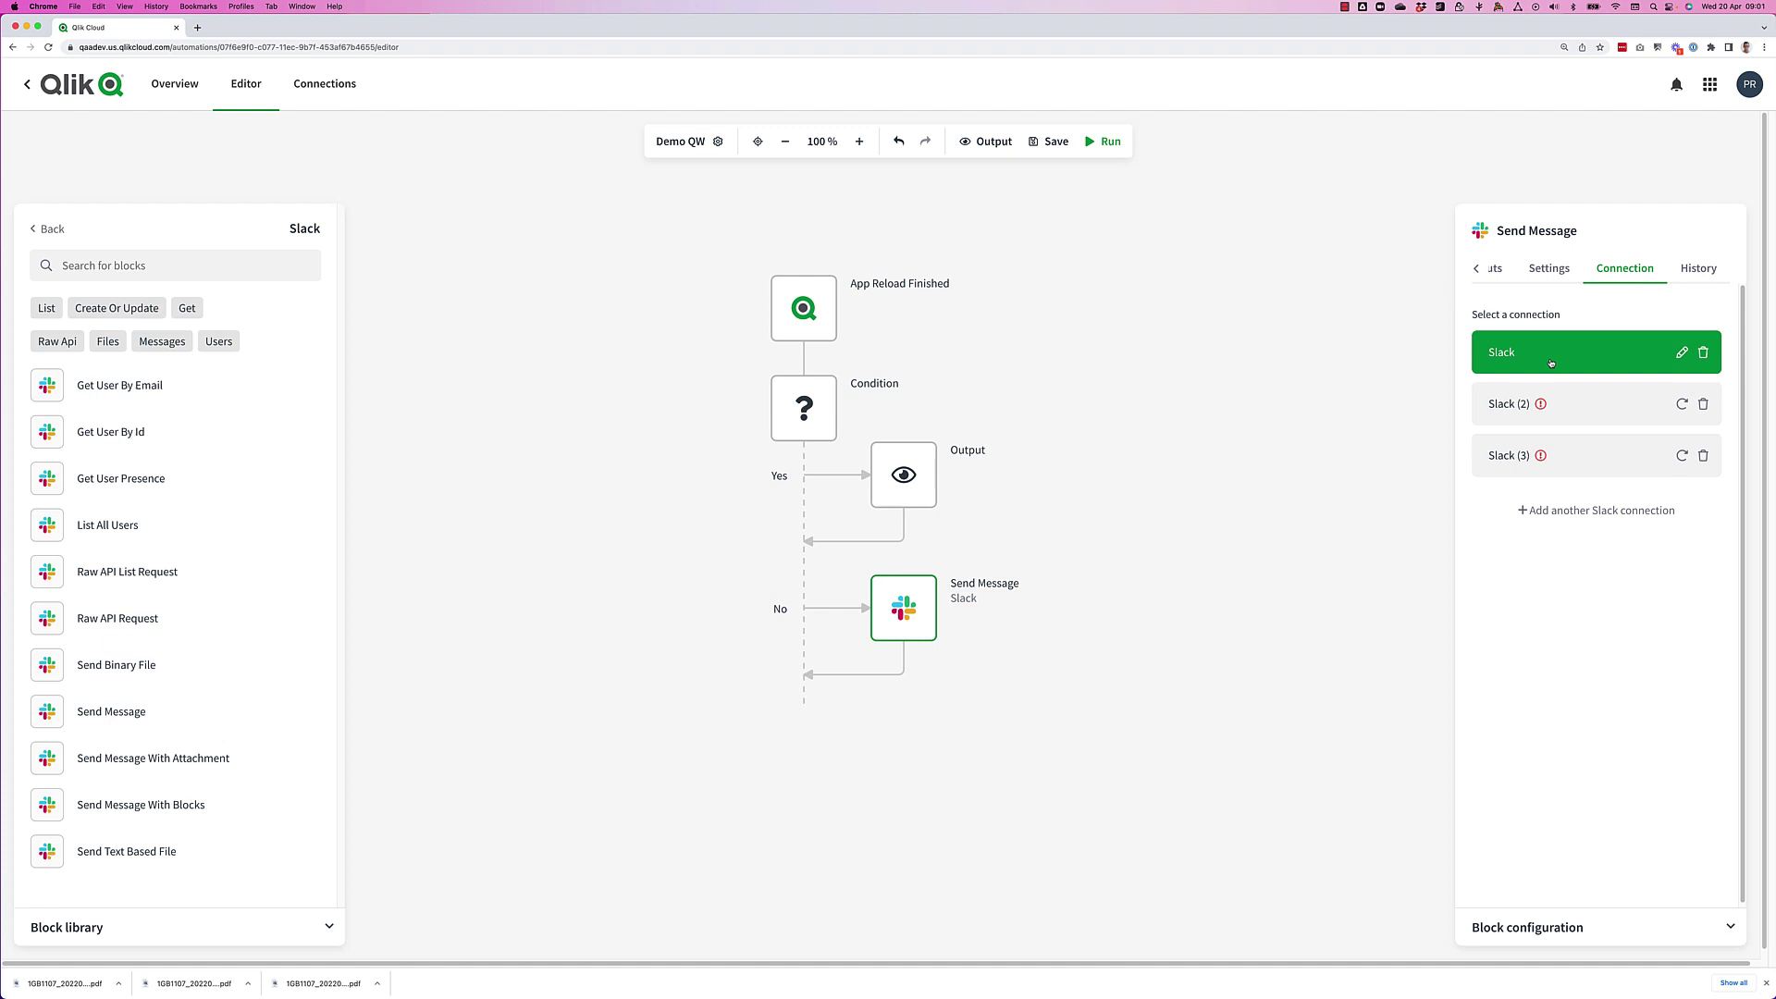
click(1496, 269)
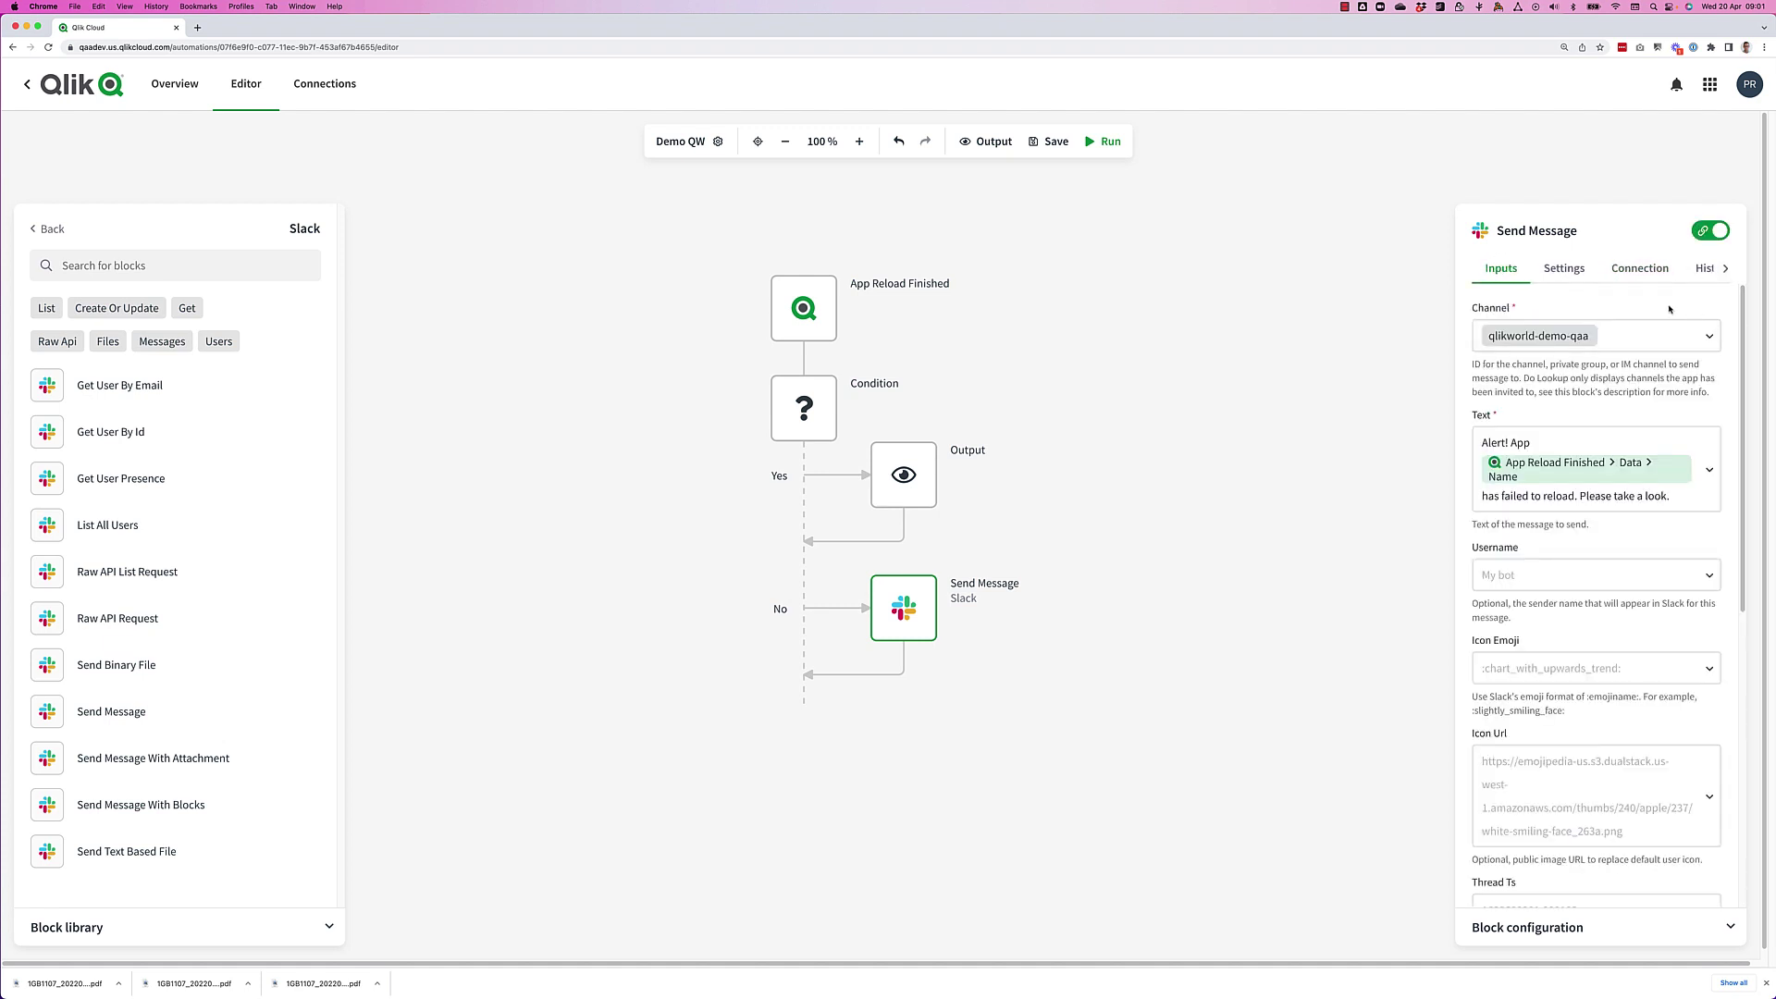
Save the Demo QW automation.
scroll(1628, 416, down, 3)
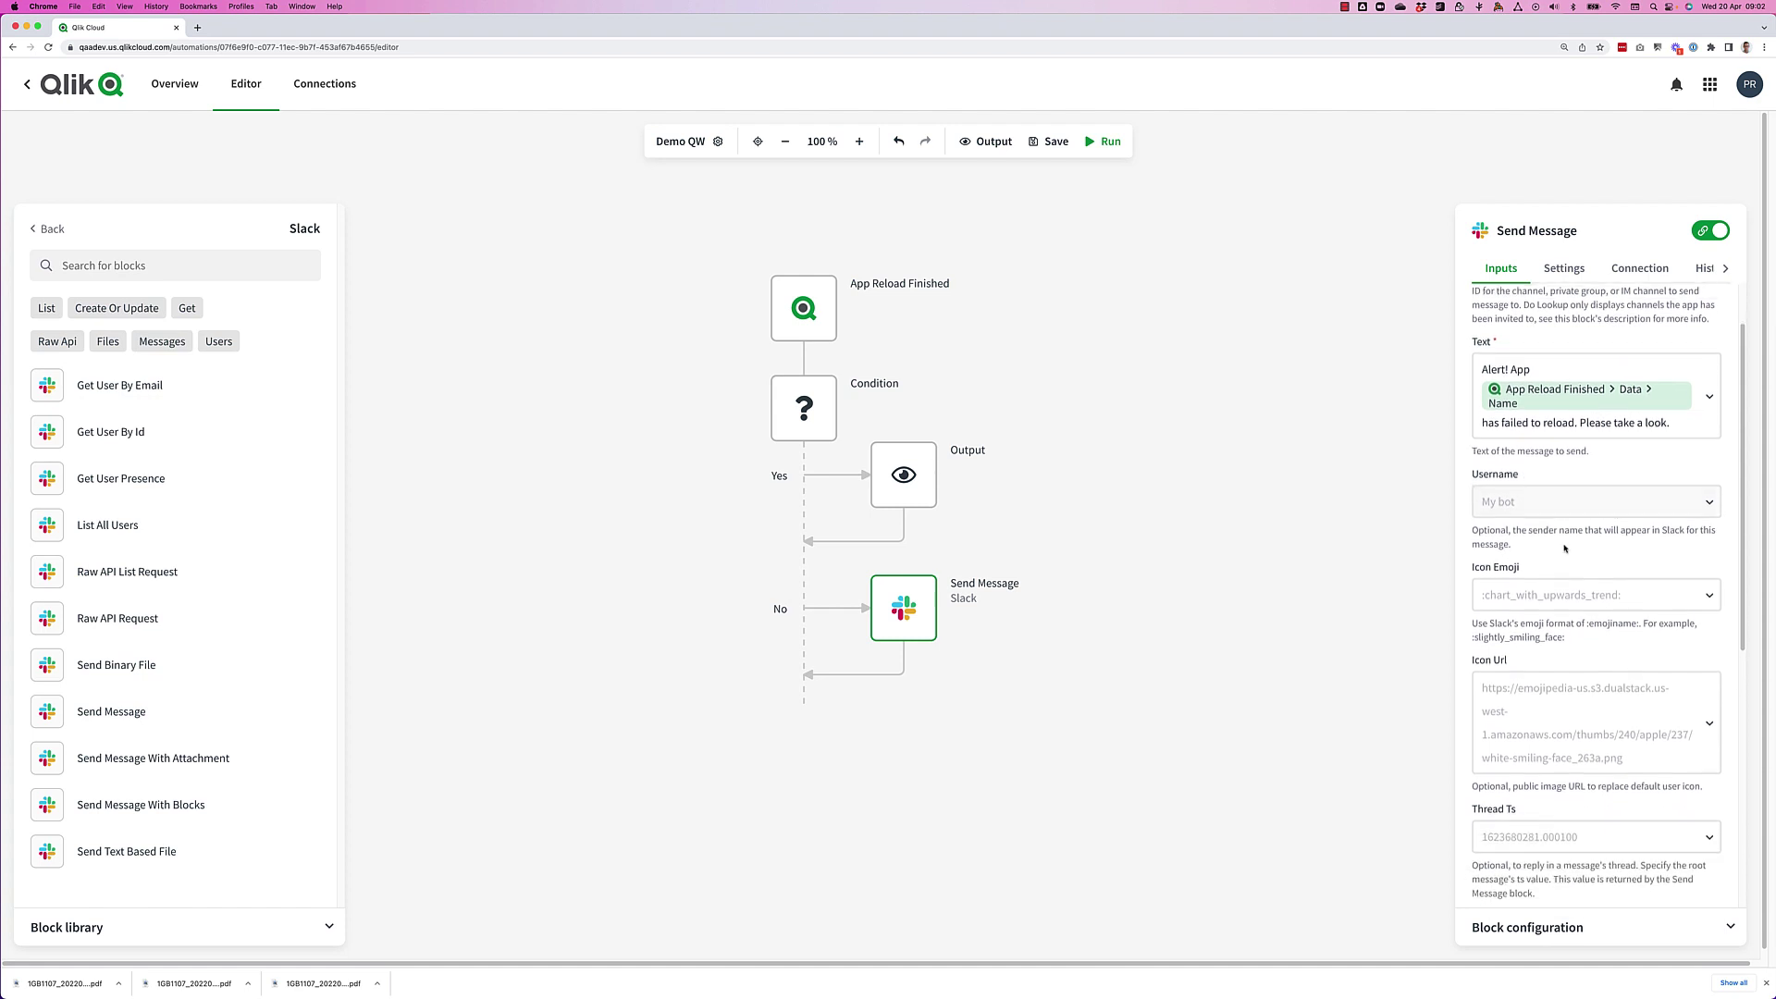
scroll(1655, 445, down, 10)
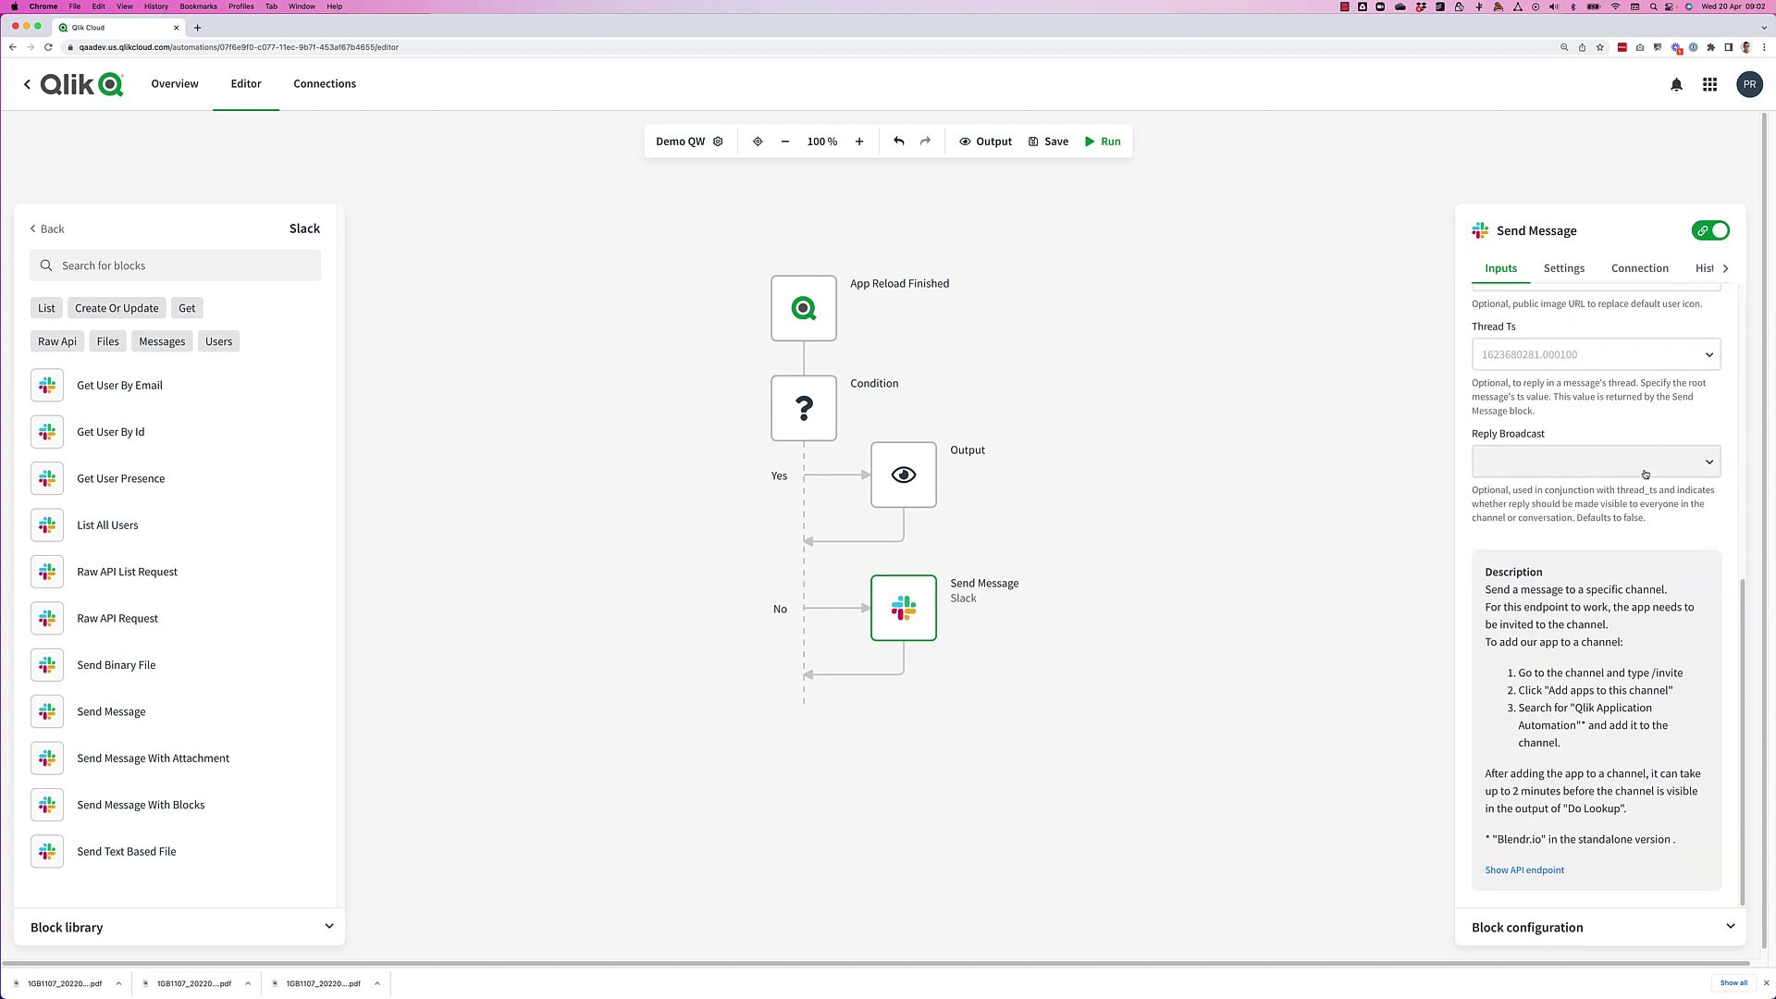
scroll(1652, 397, up, 13)
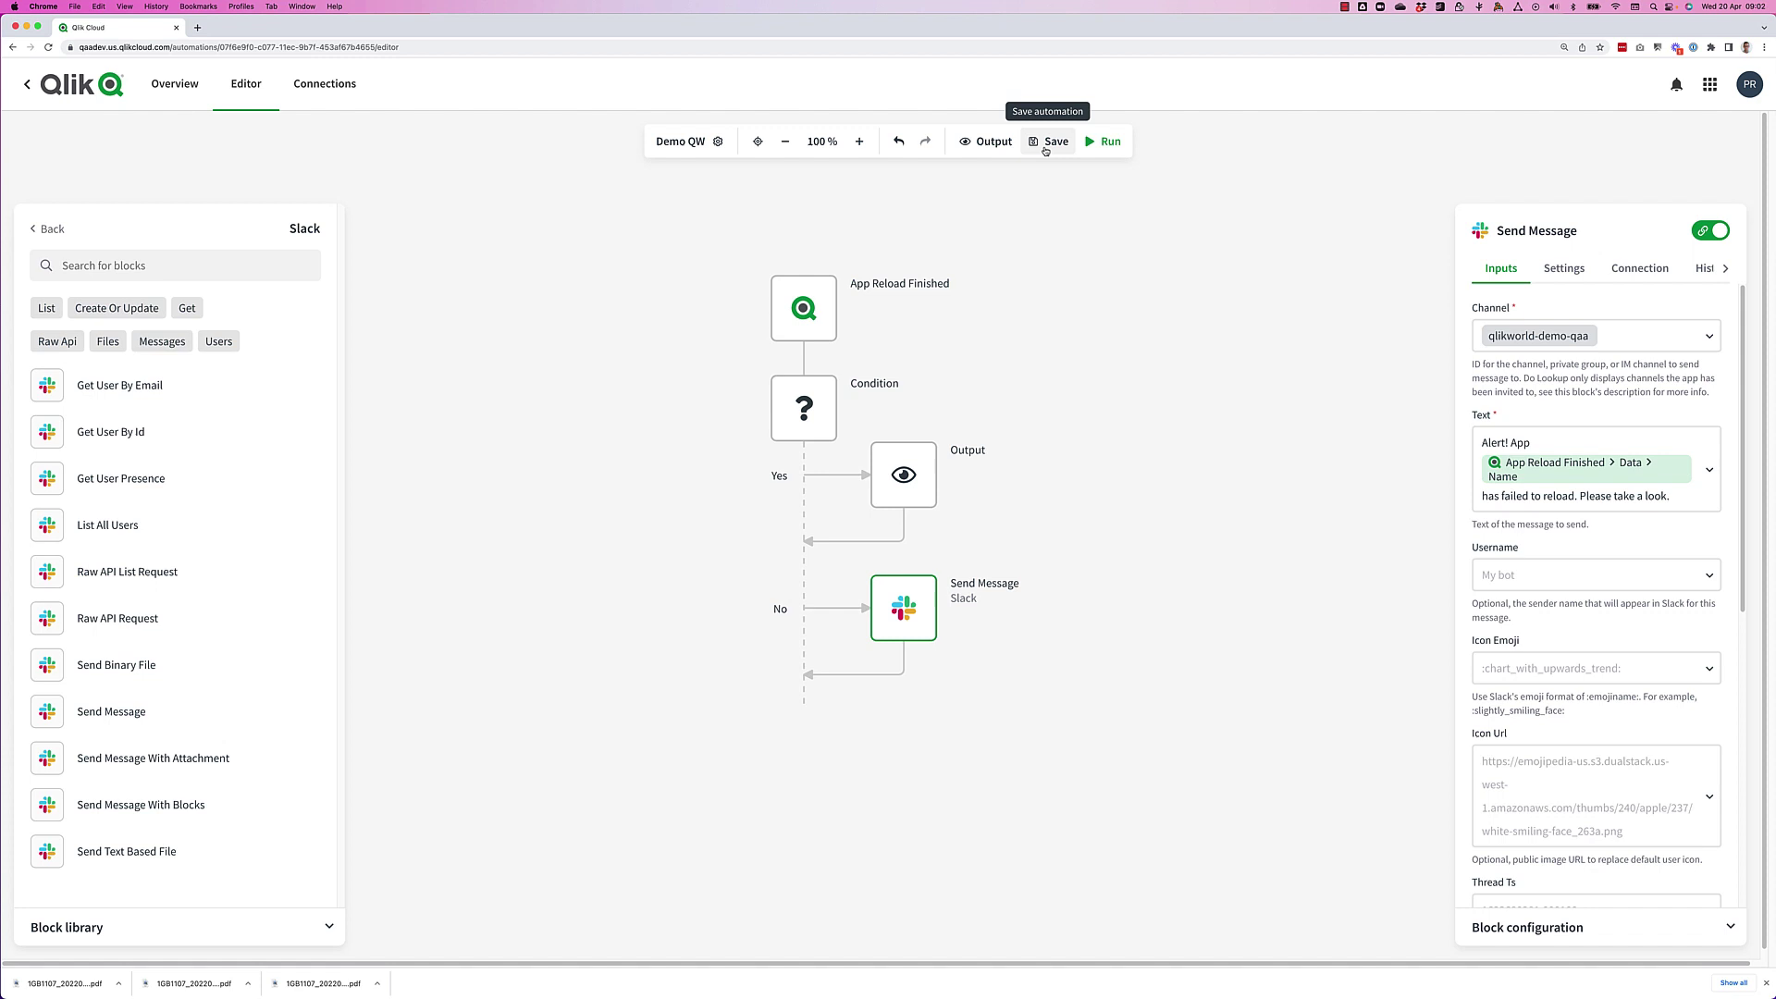
click(1044, 150)
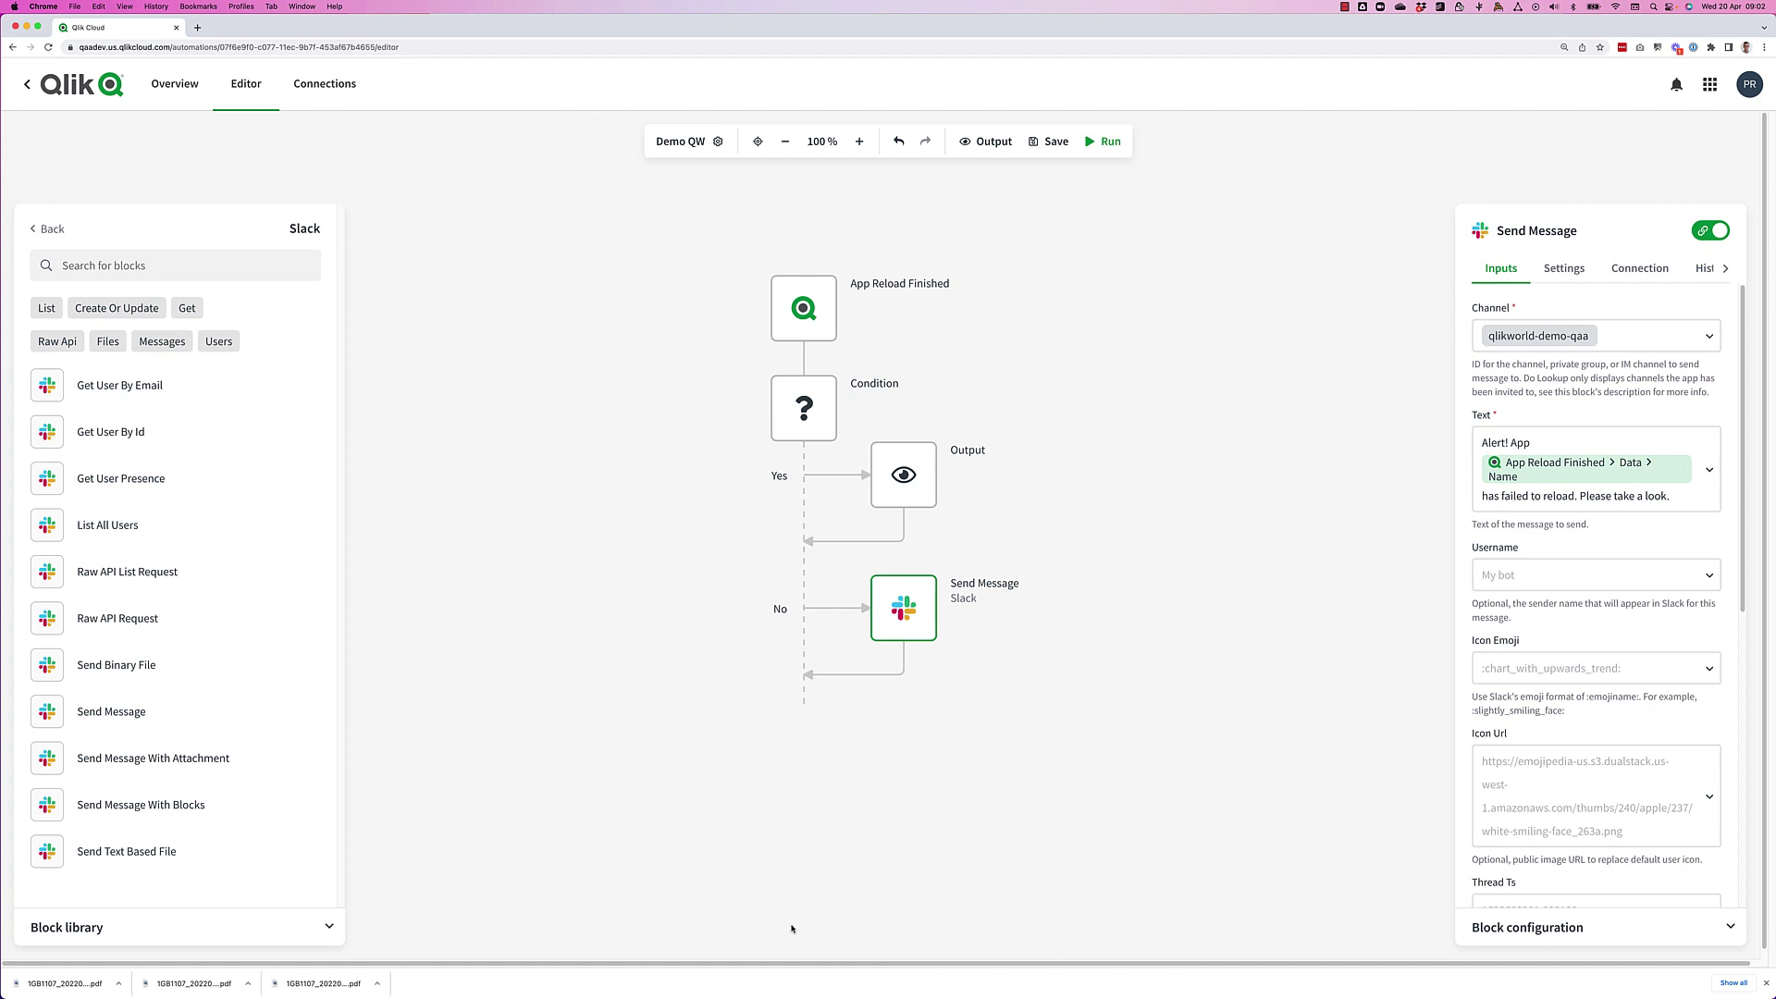
Reload 'Demo App - failed reload' from its card menu on the Qlik Cloud hub.
click(58, 96)
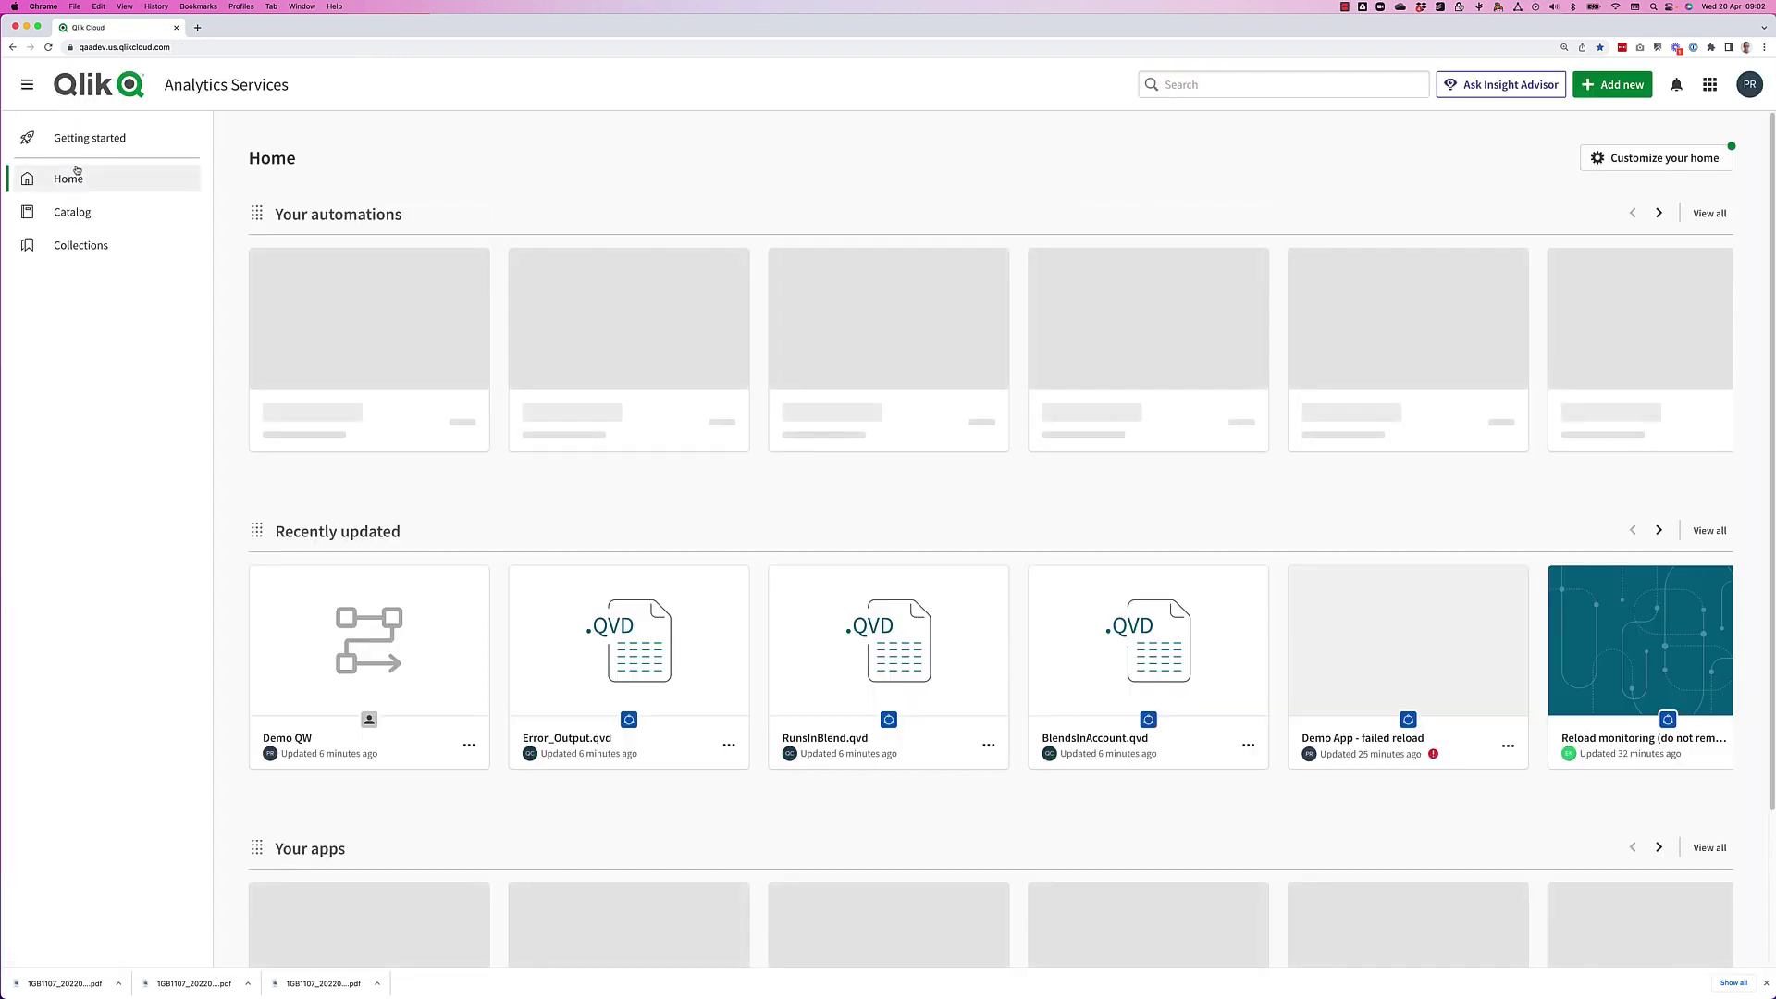
mouse_move(379, 415)
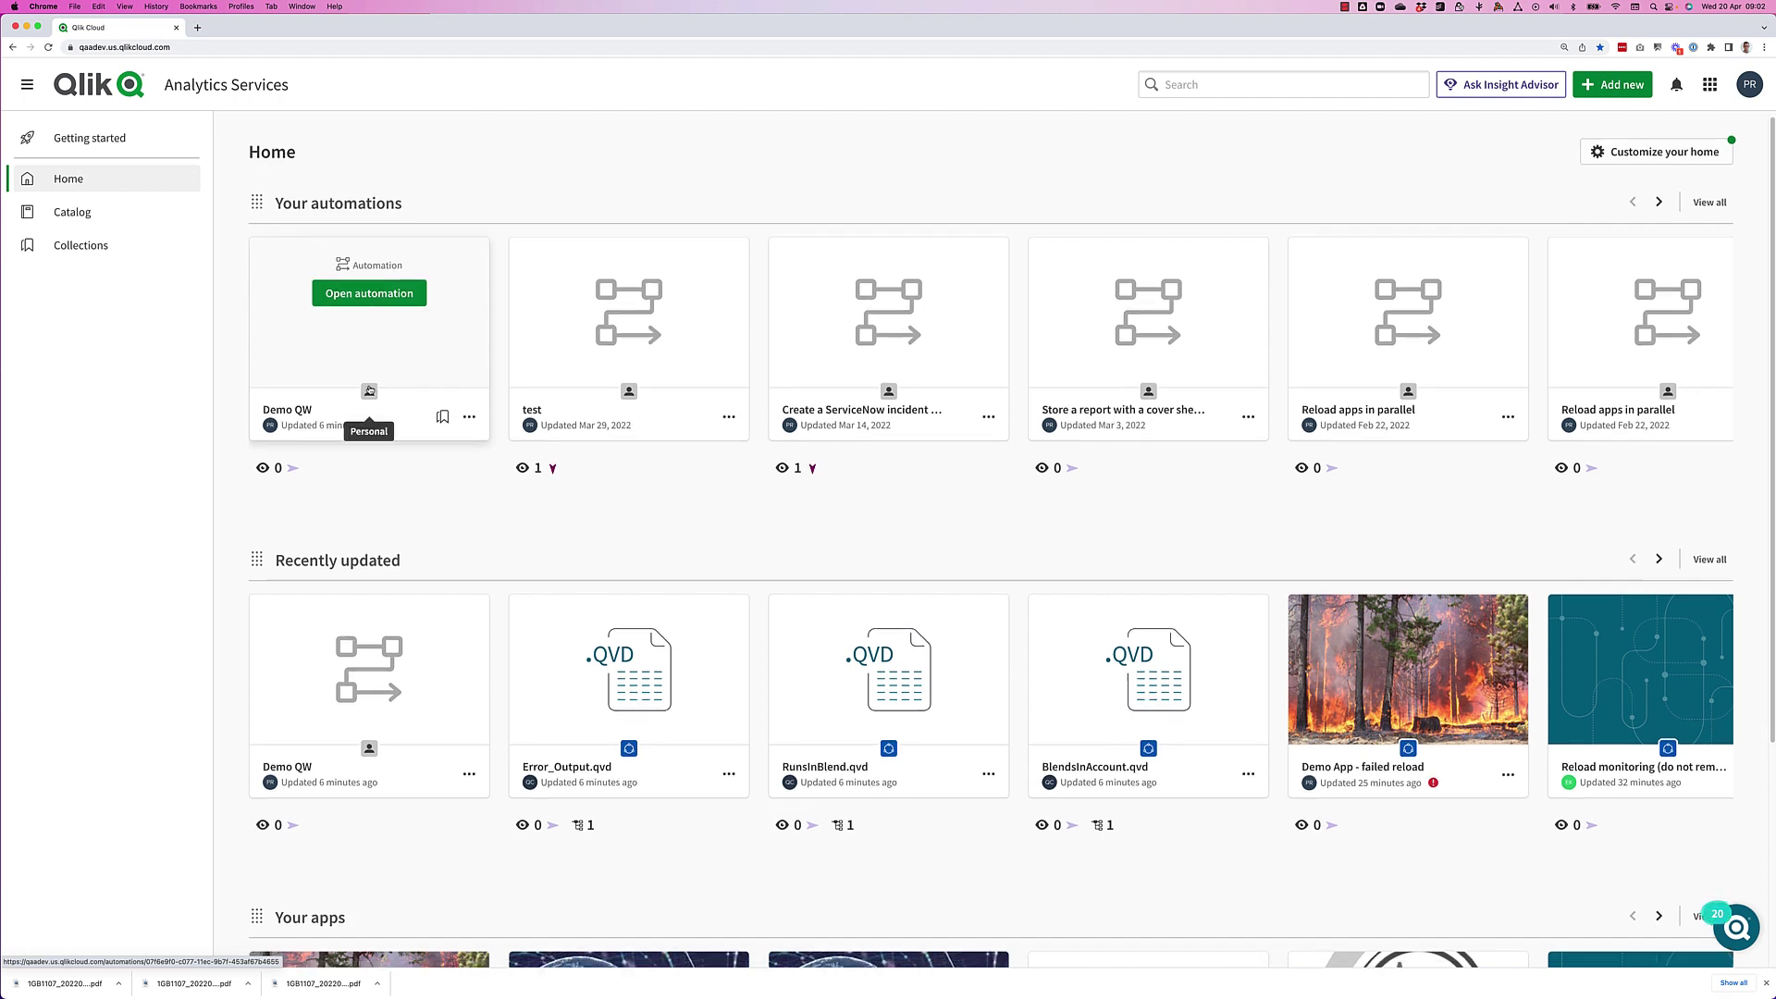
scroll(296, 745, down, 5)
mouse_move(326, 717)
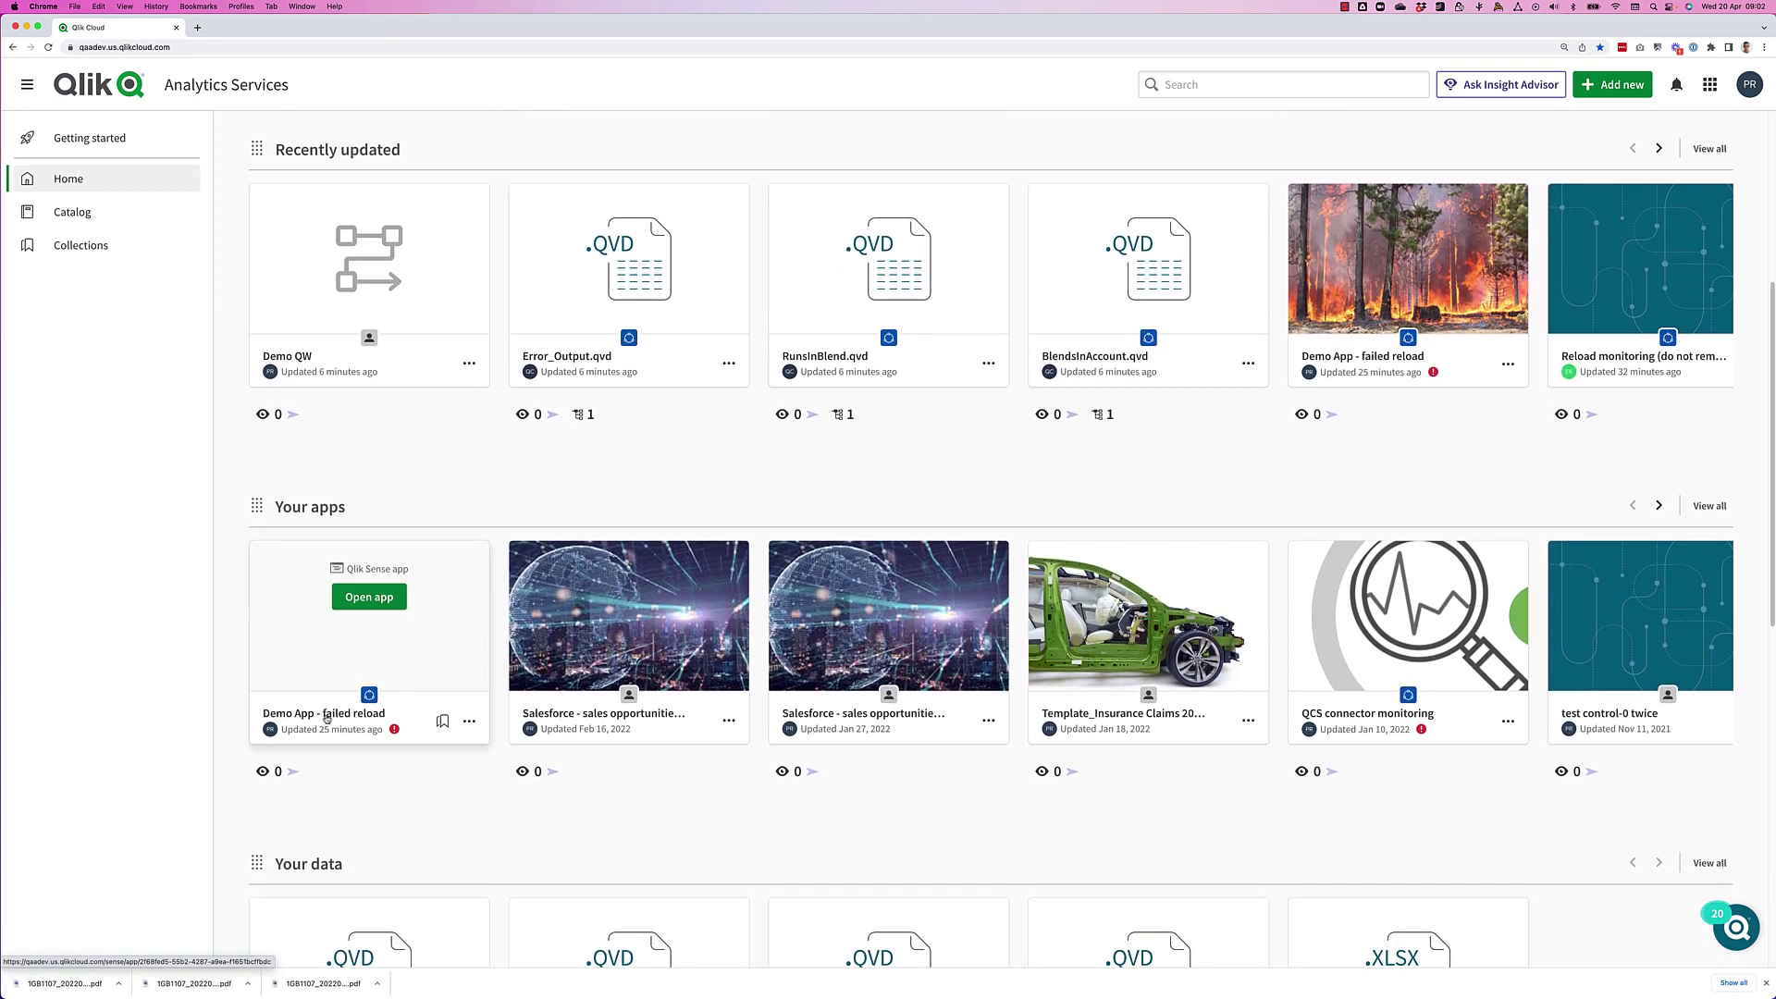
click(470, 722)
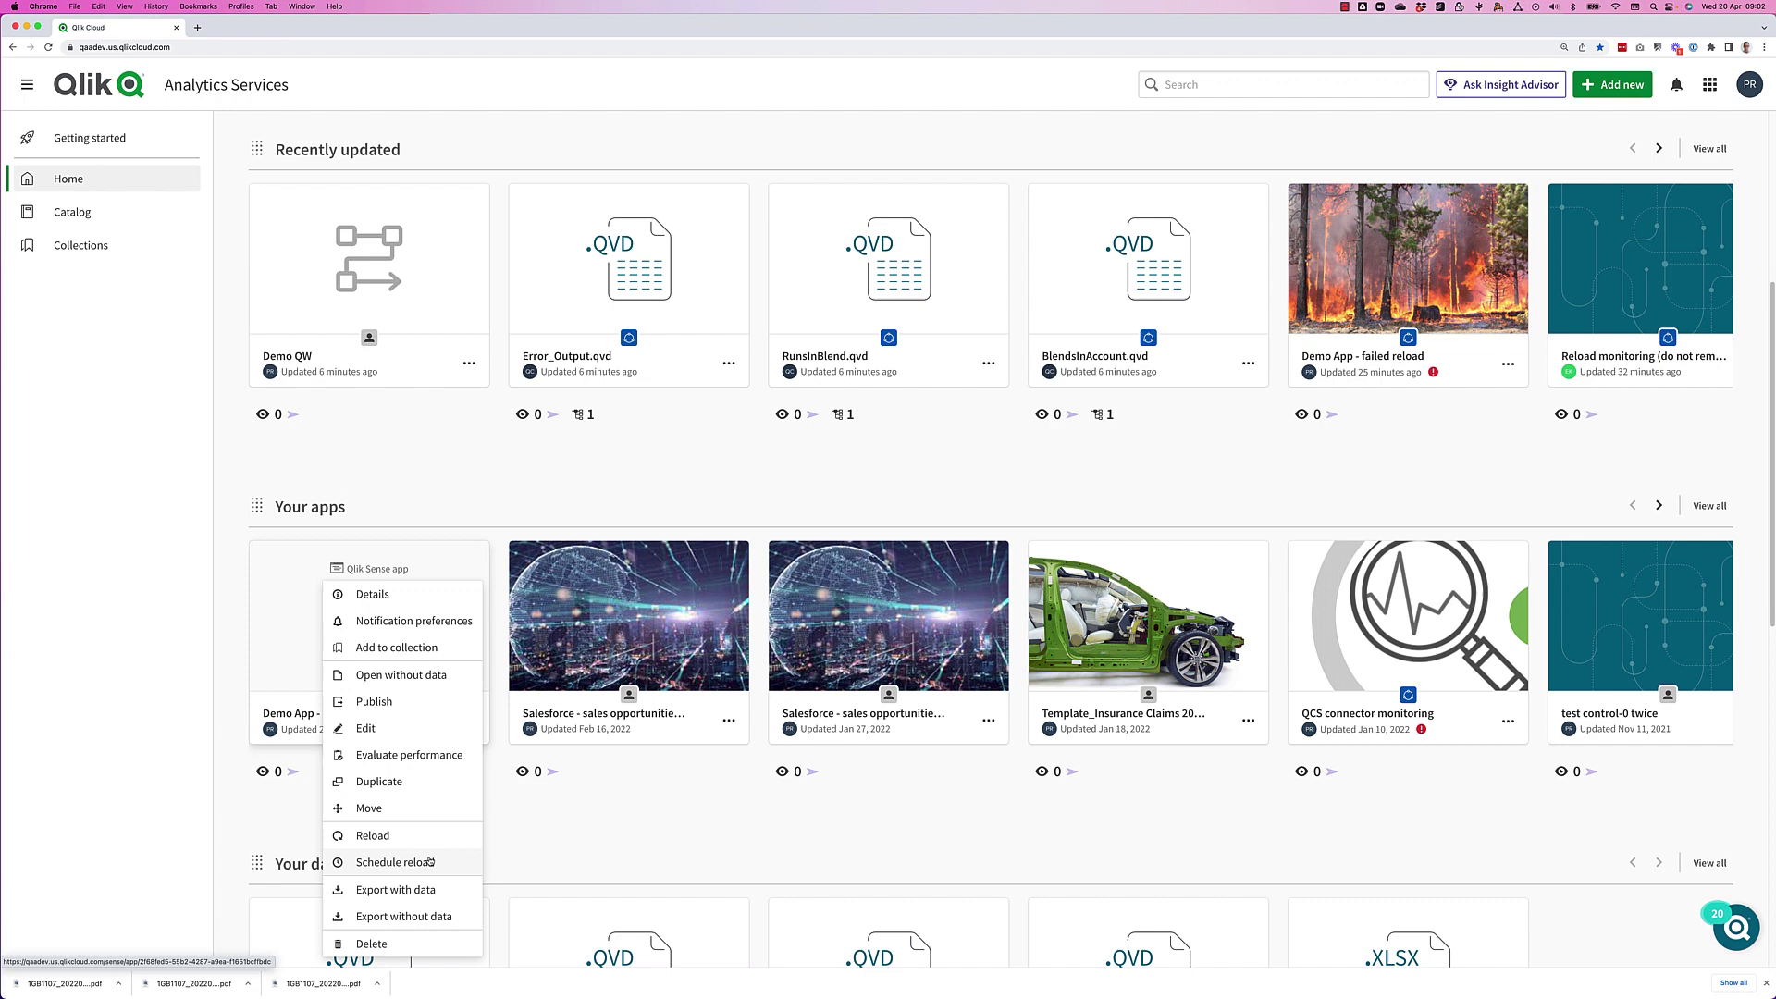
click(370, 836)
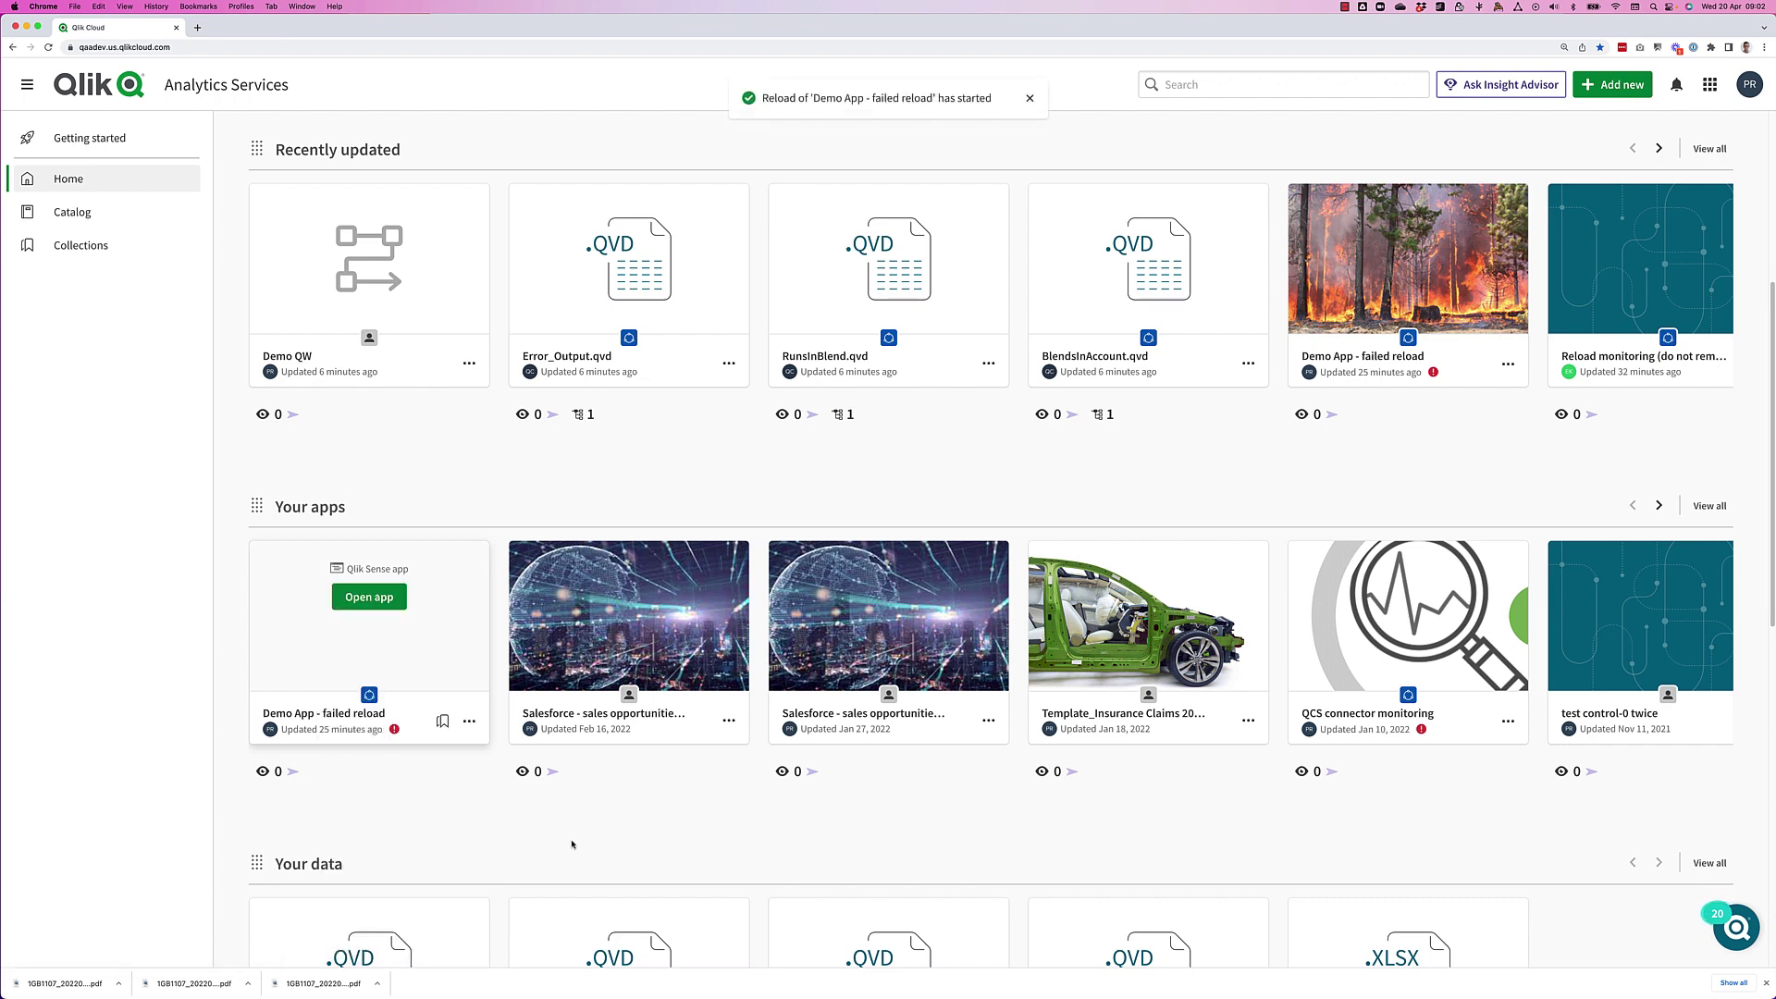
Switch over to the Slack window to watch for the alert.
scroll(819, 166, up, 5)
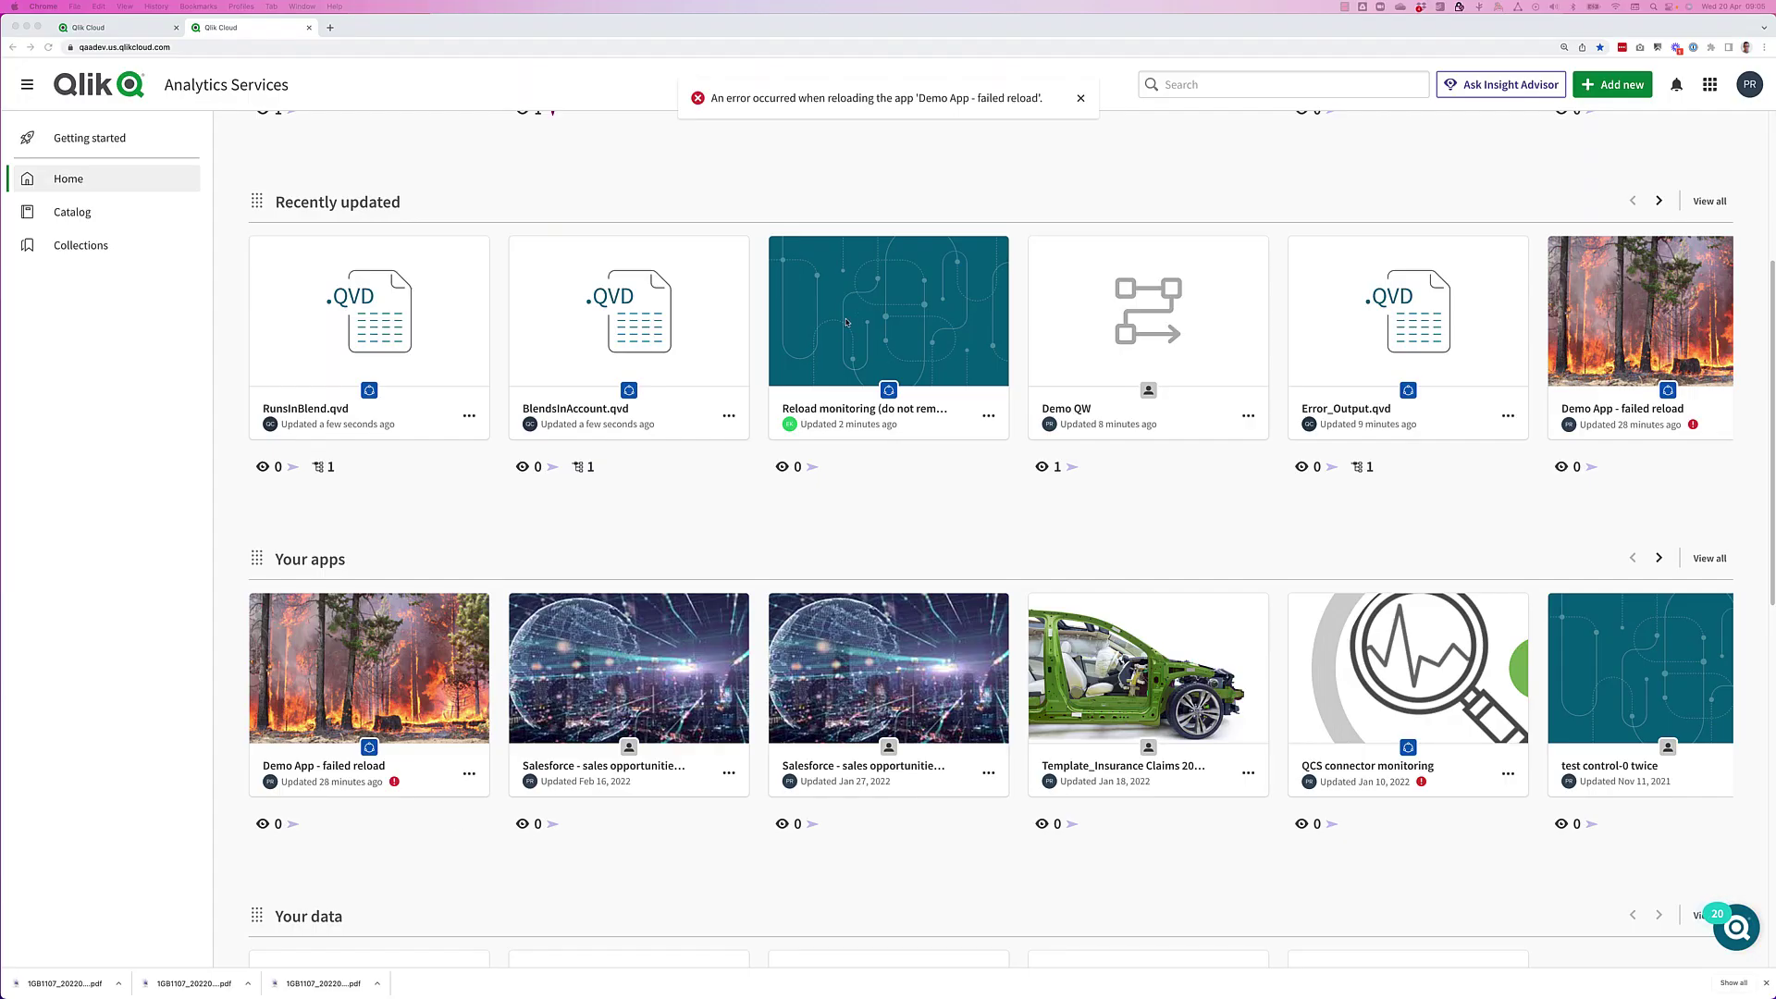
scroll(845, 322, up, 1)
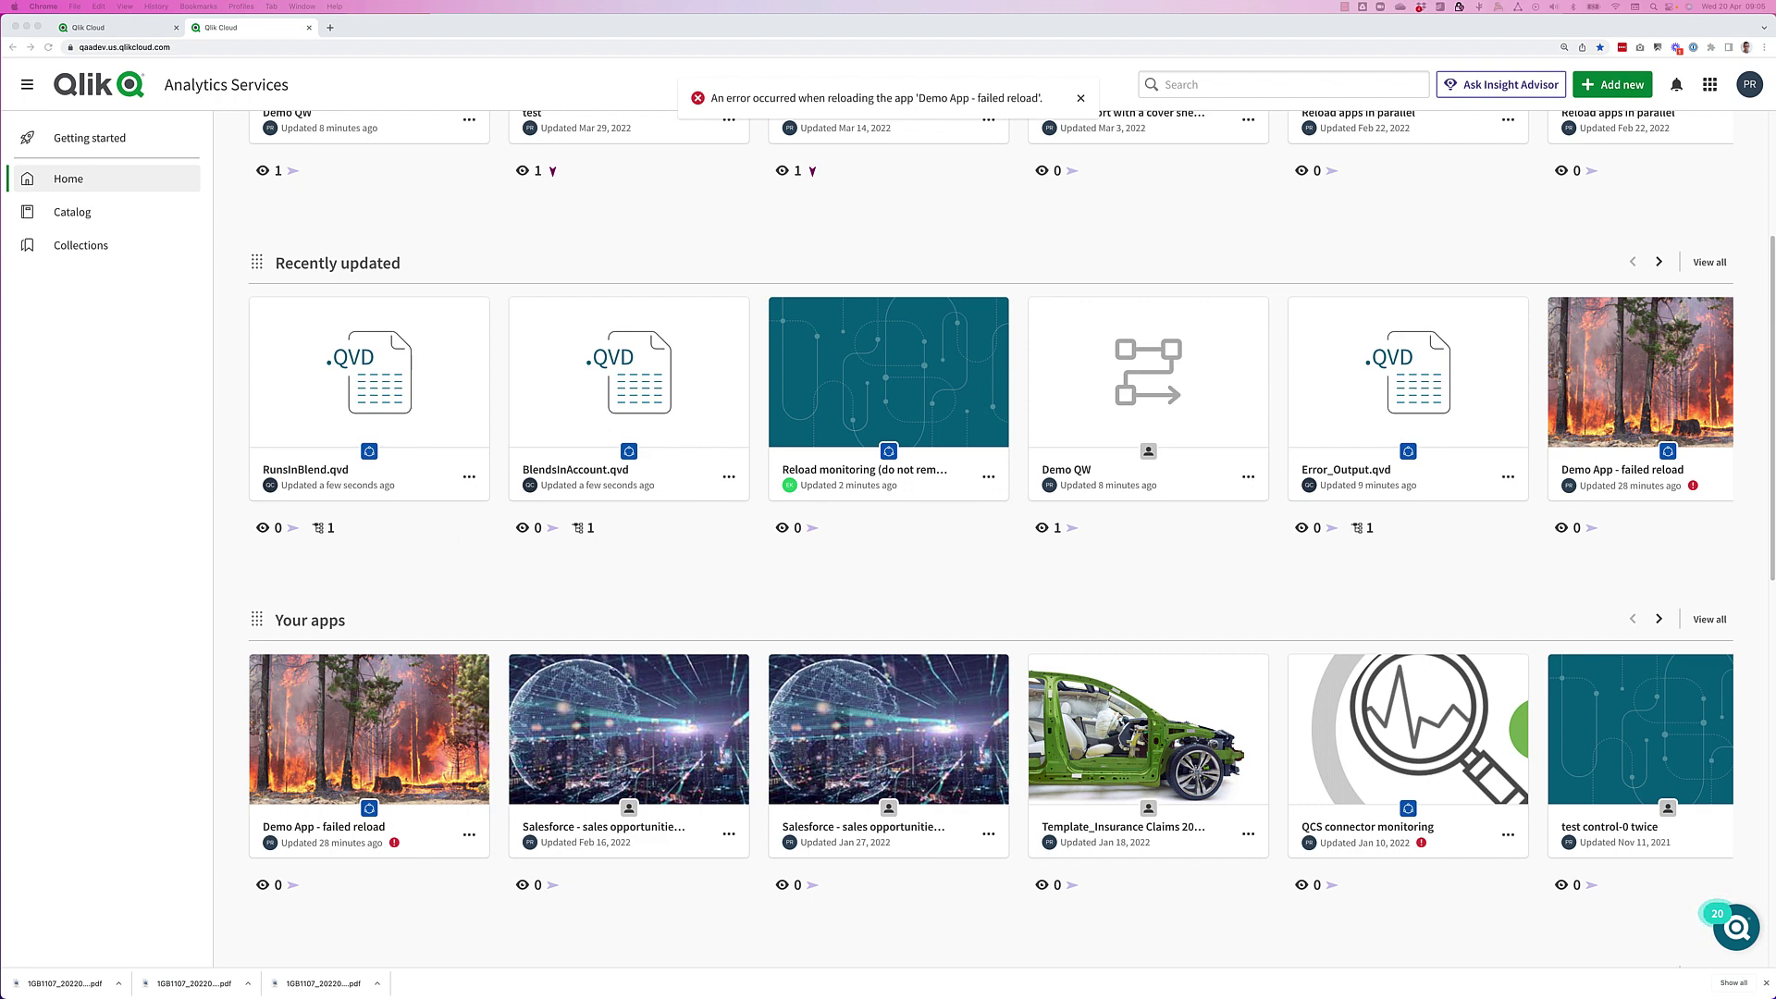
key(super+Tab)
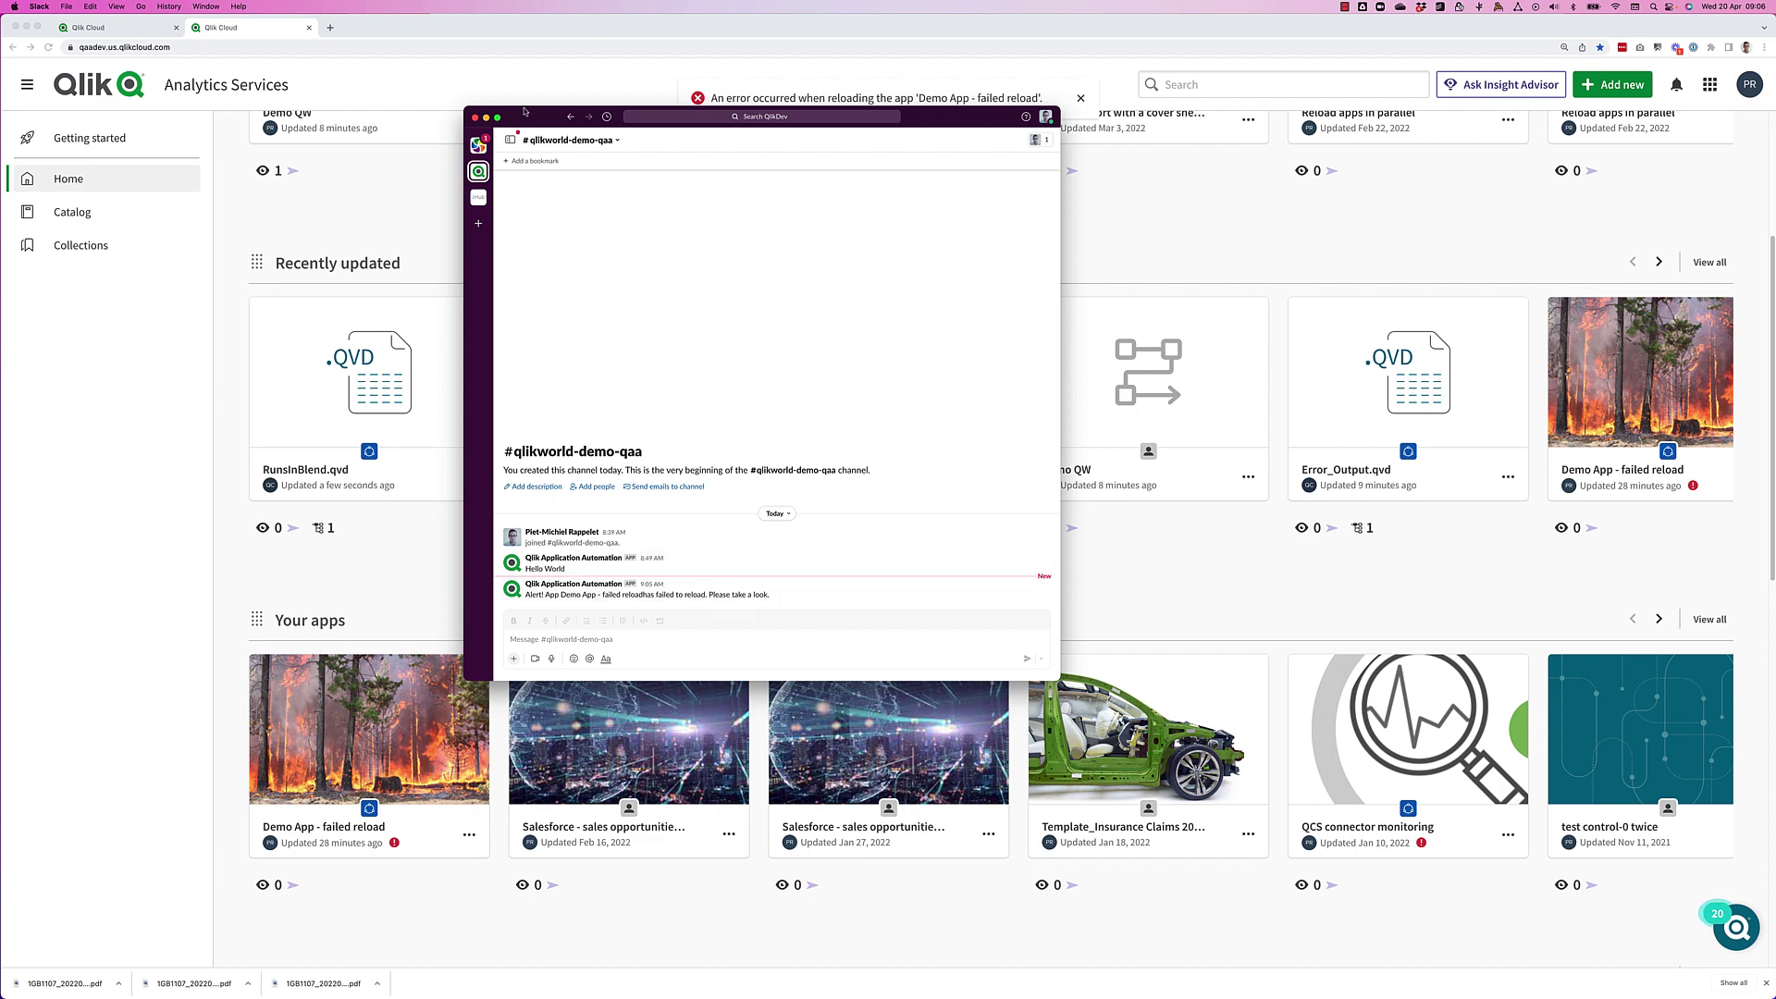
Minimise Slack after reading the #qlikworld-demo-qaa alert to return to Qlik.
click(485, 117)
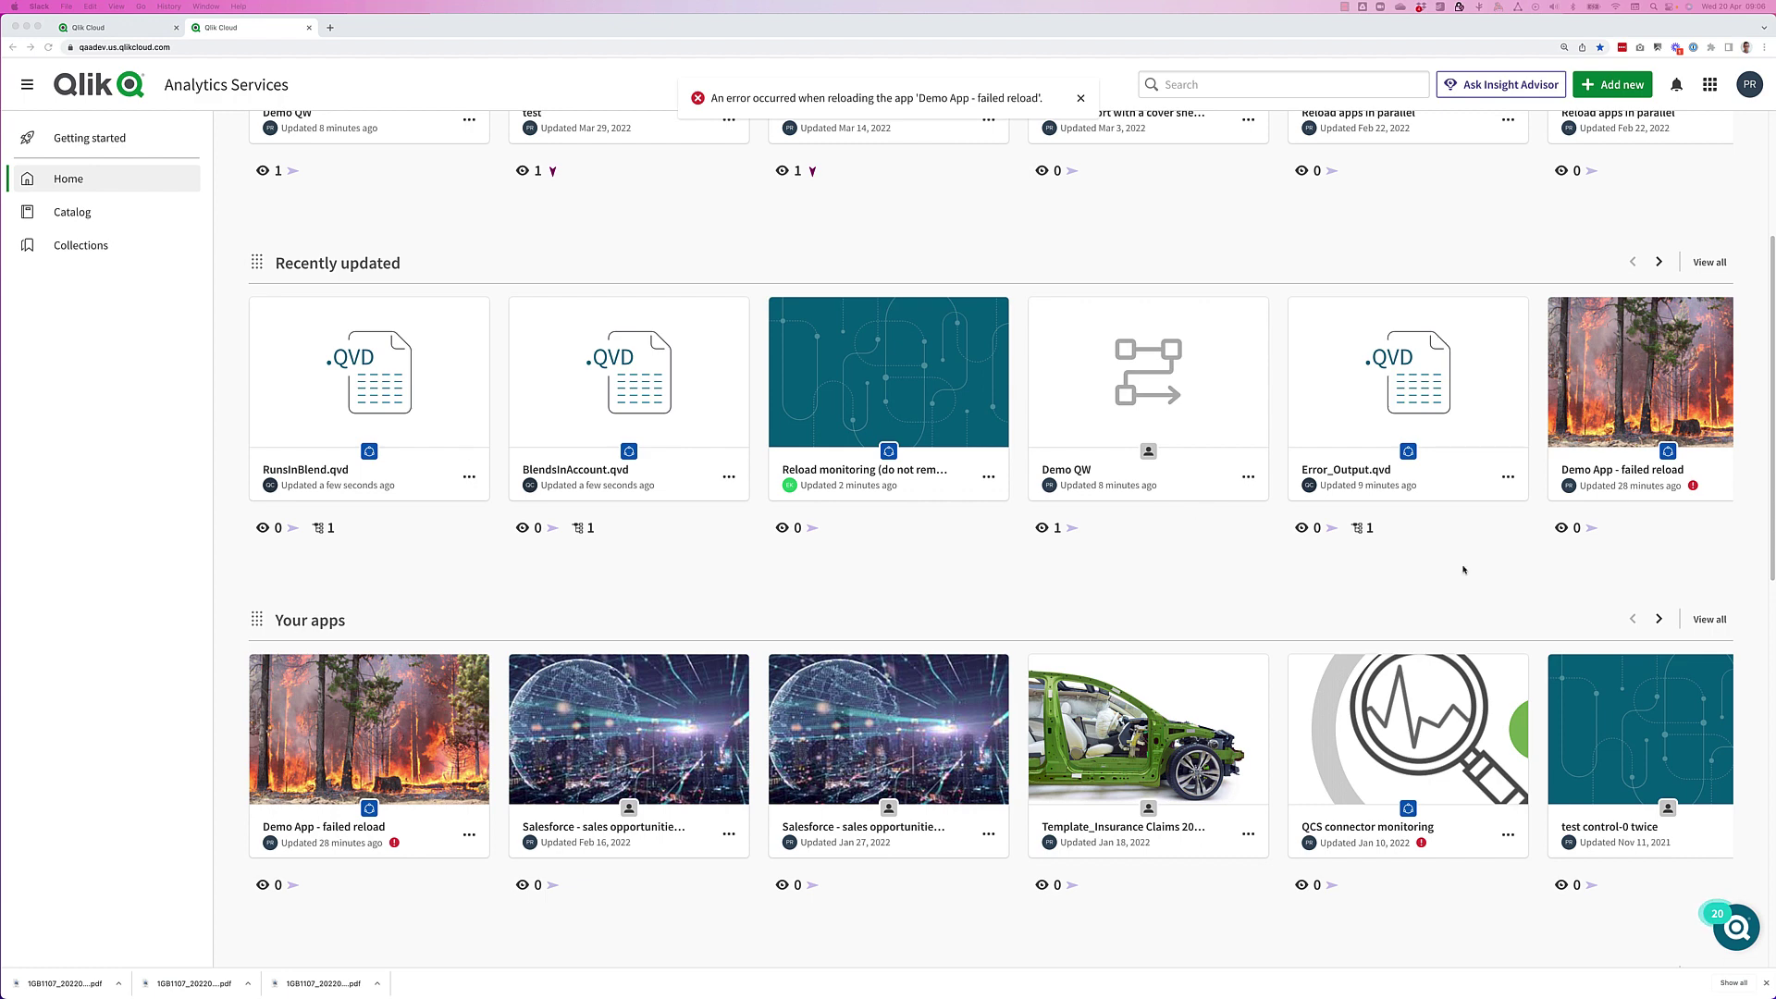
scroll(736, 388, up, 4)
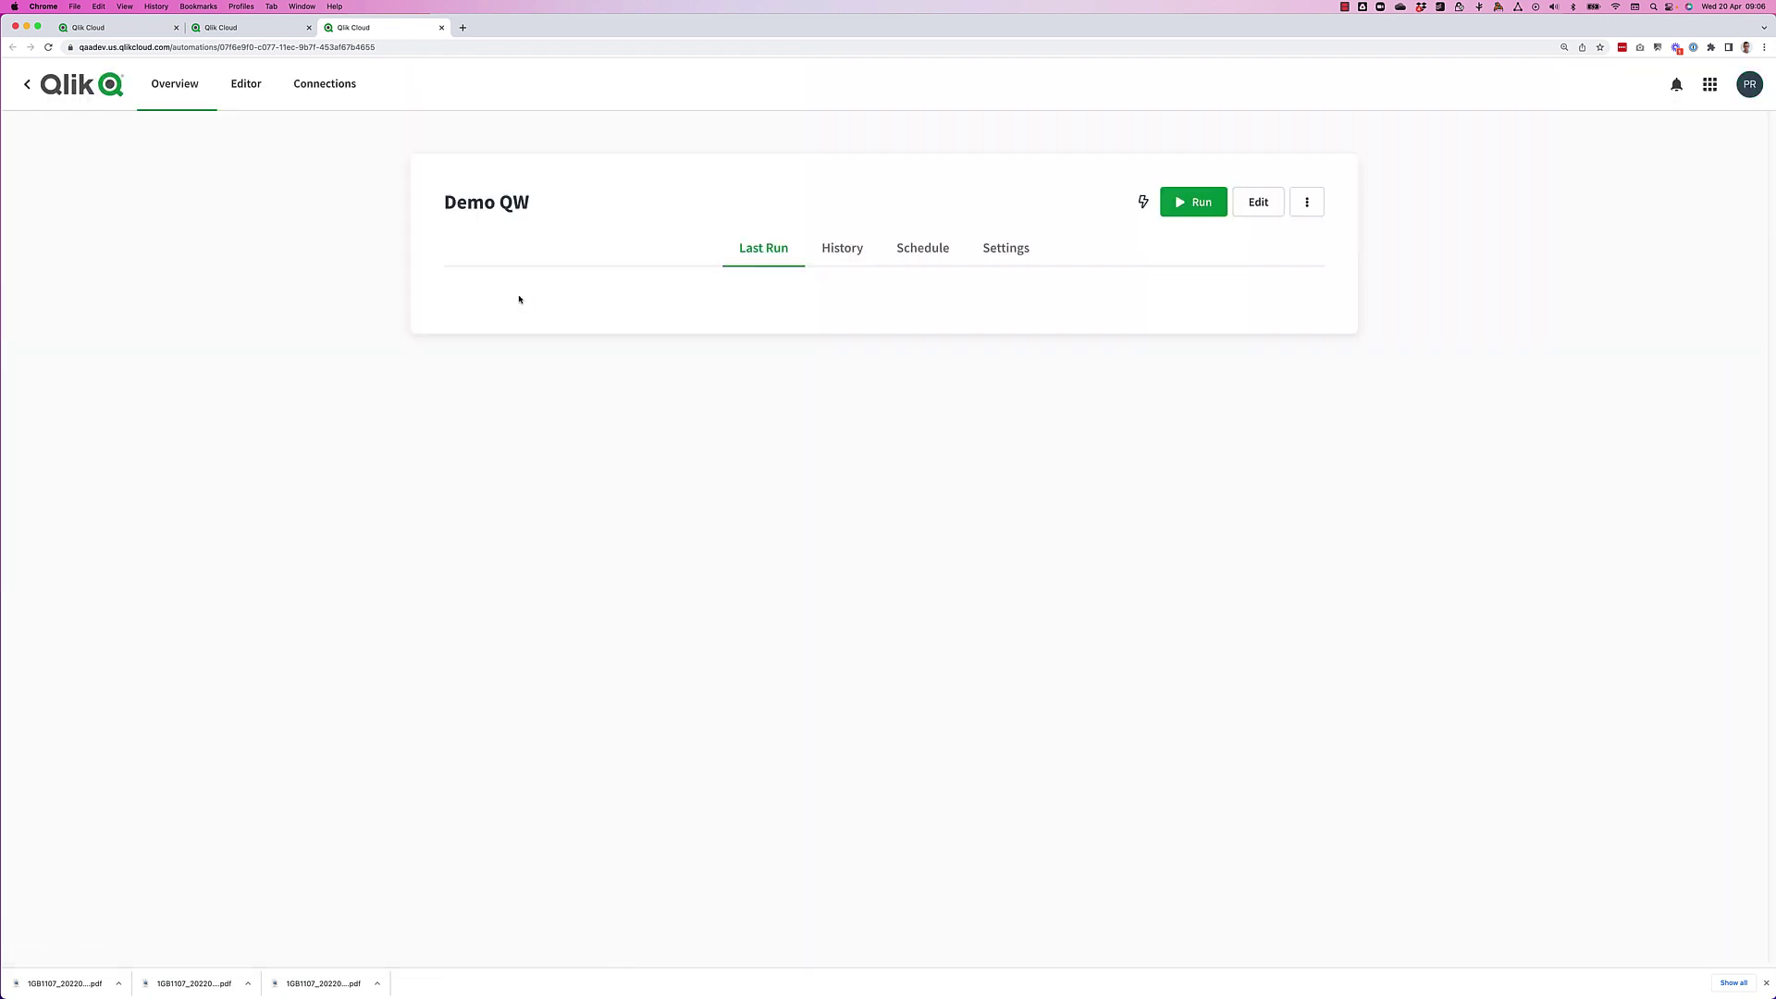
Open the finished 09:05:13 Demo QW run from History and list its blocks chronologically.
click(860, 250)
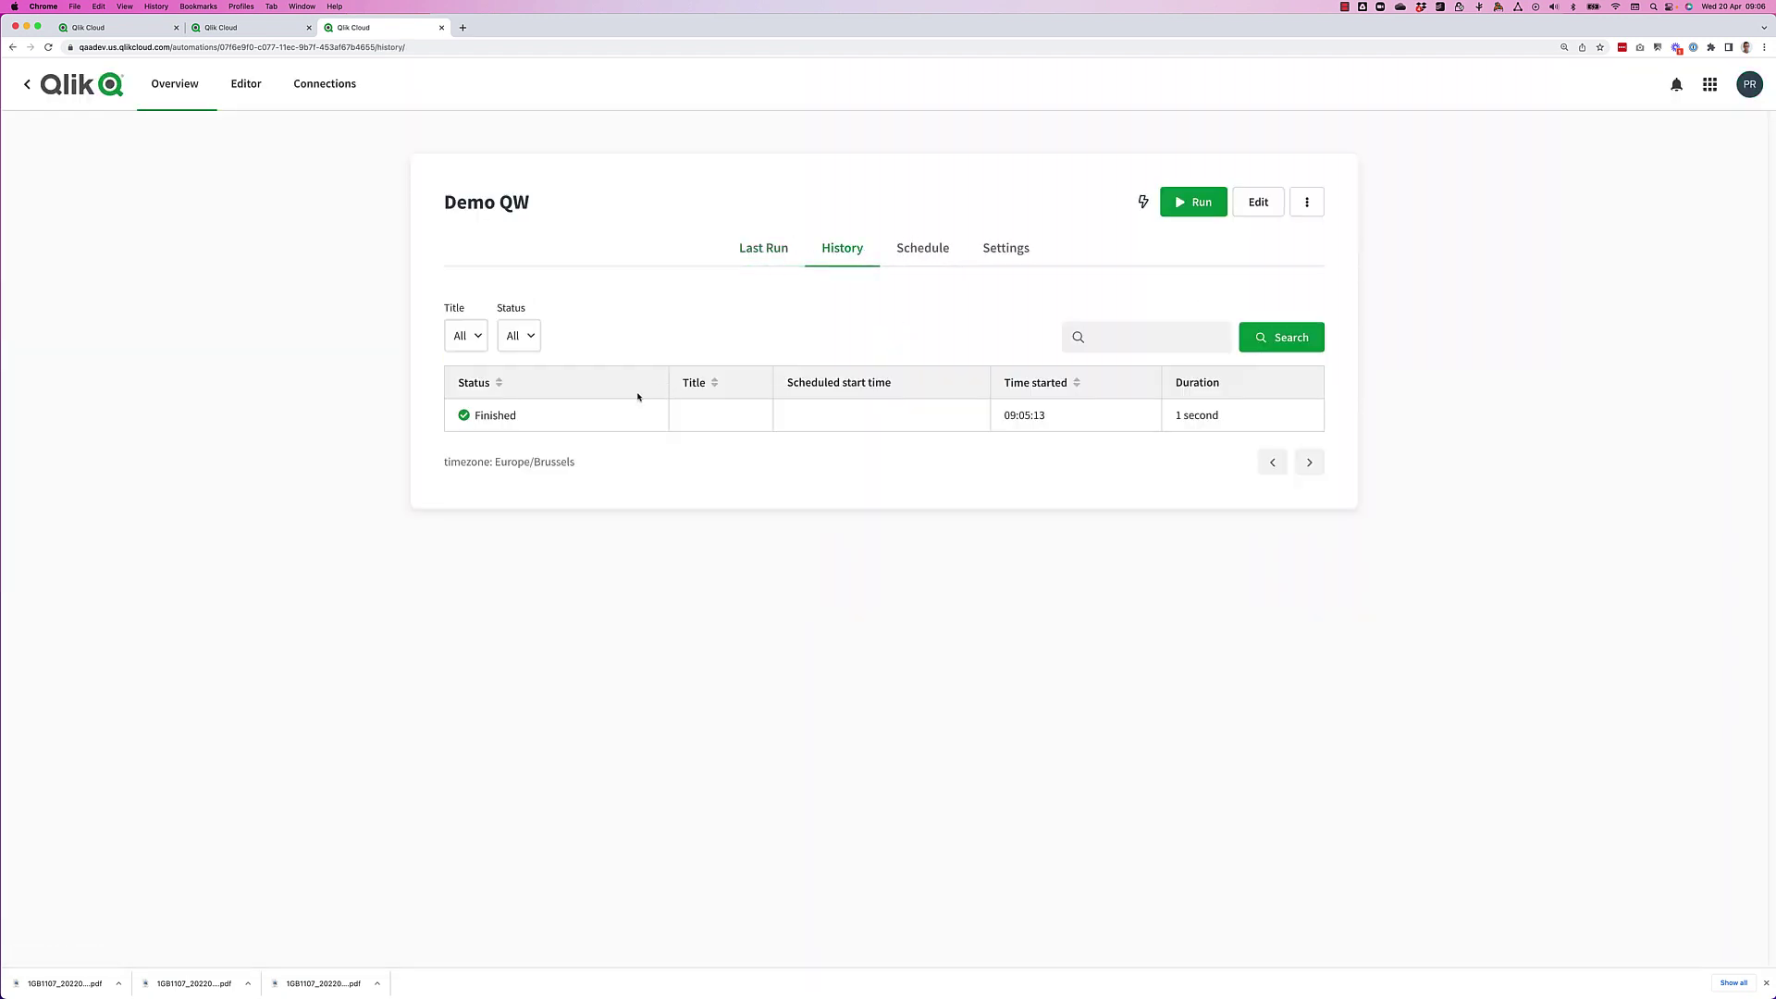
click(1141, 418)
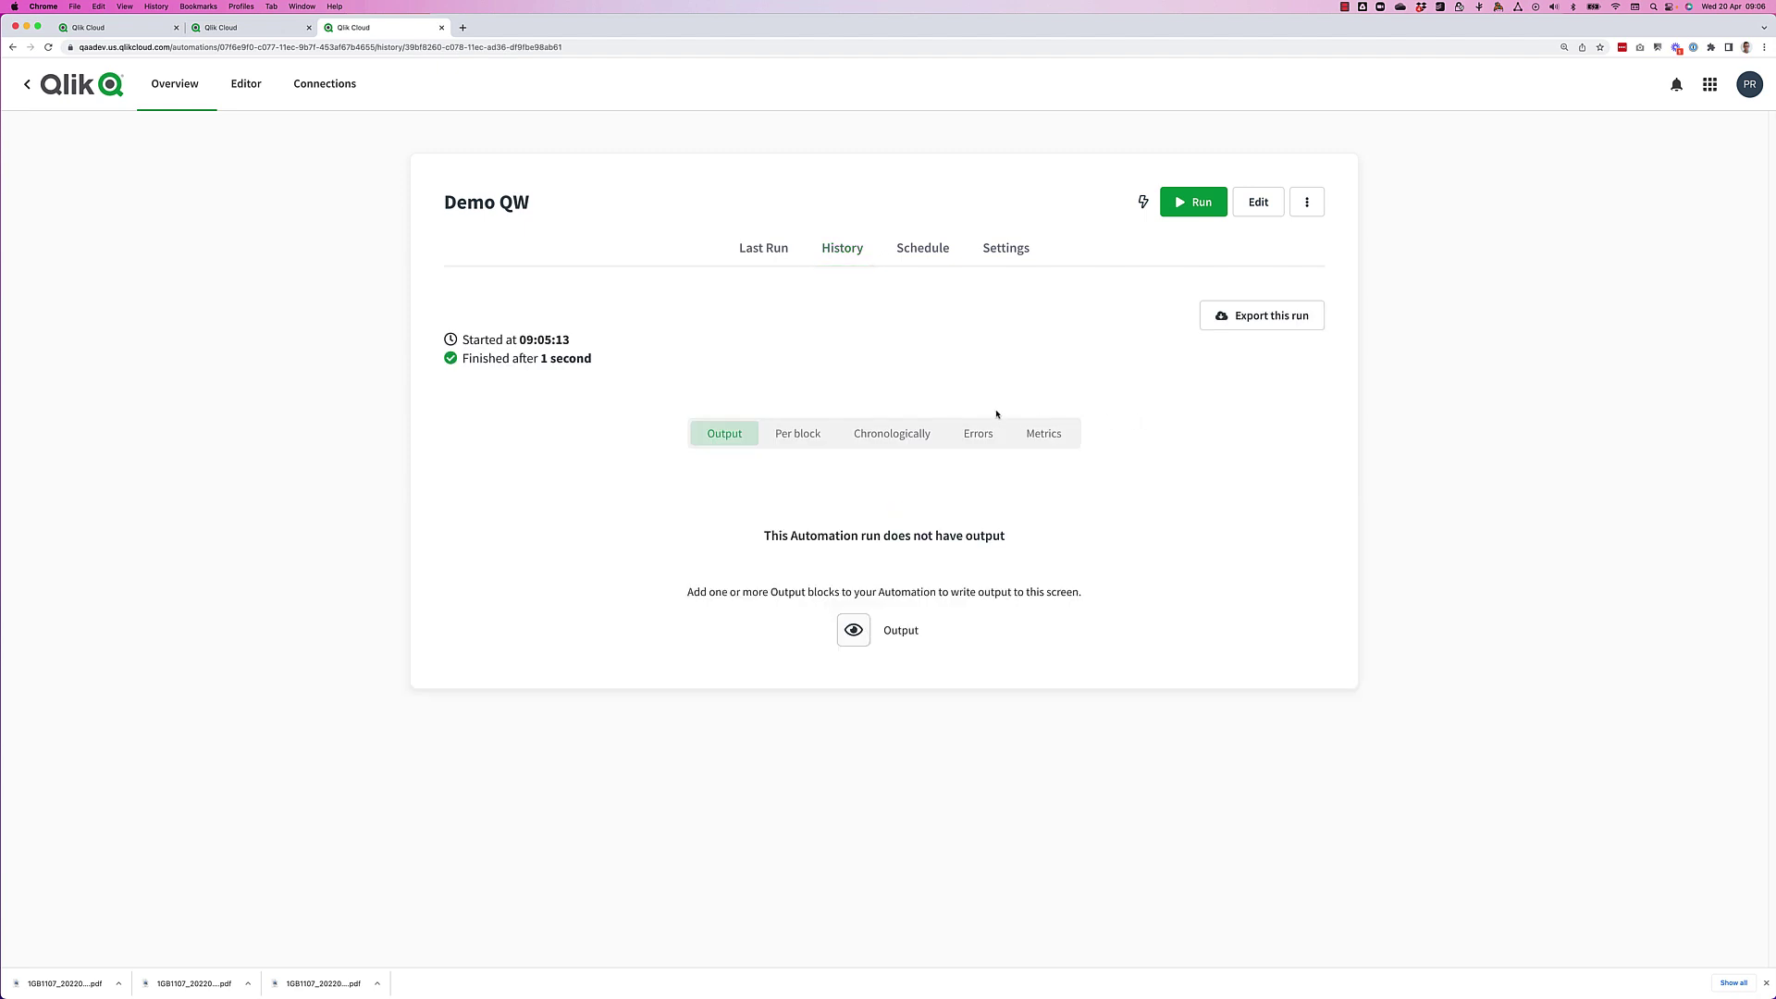
click(859, 441)
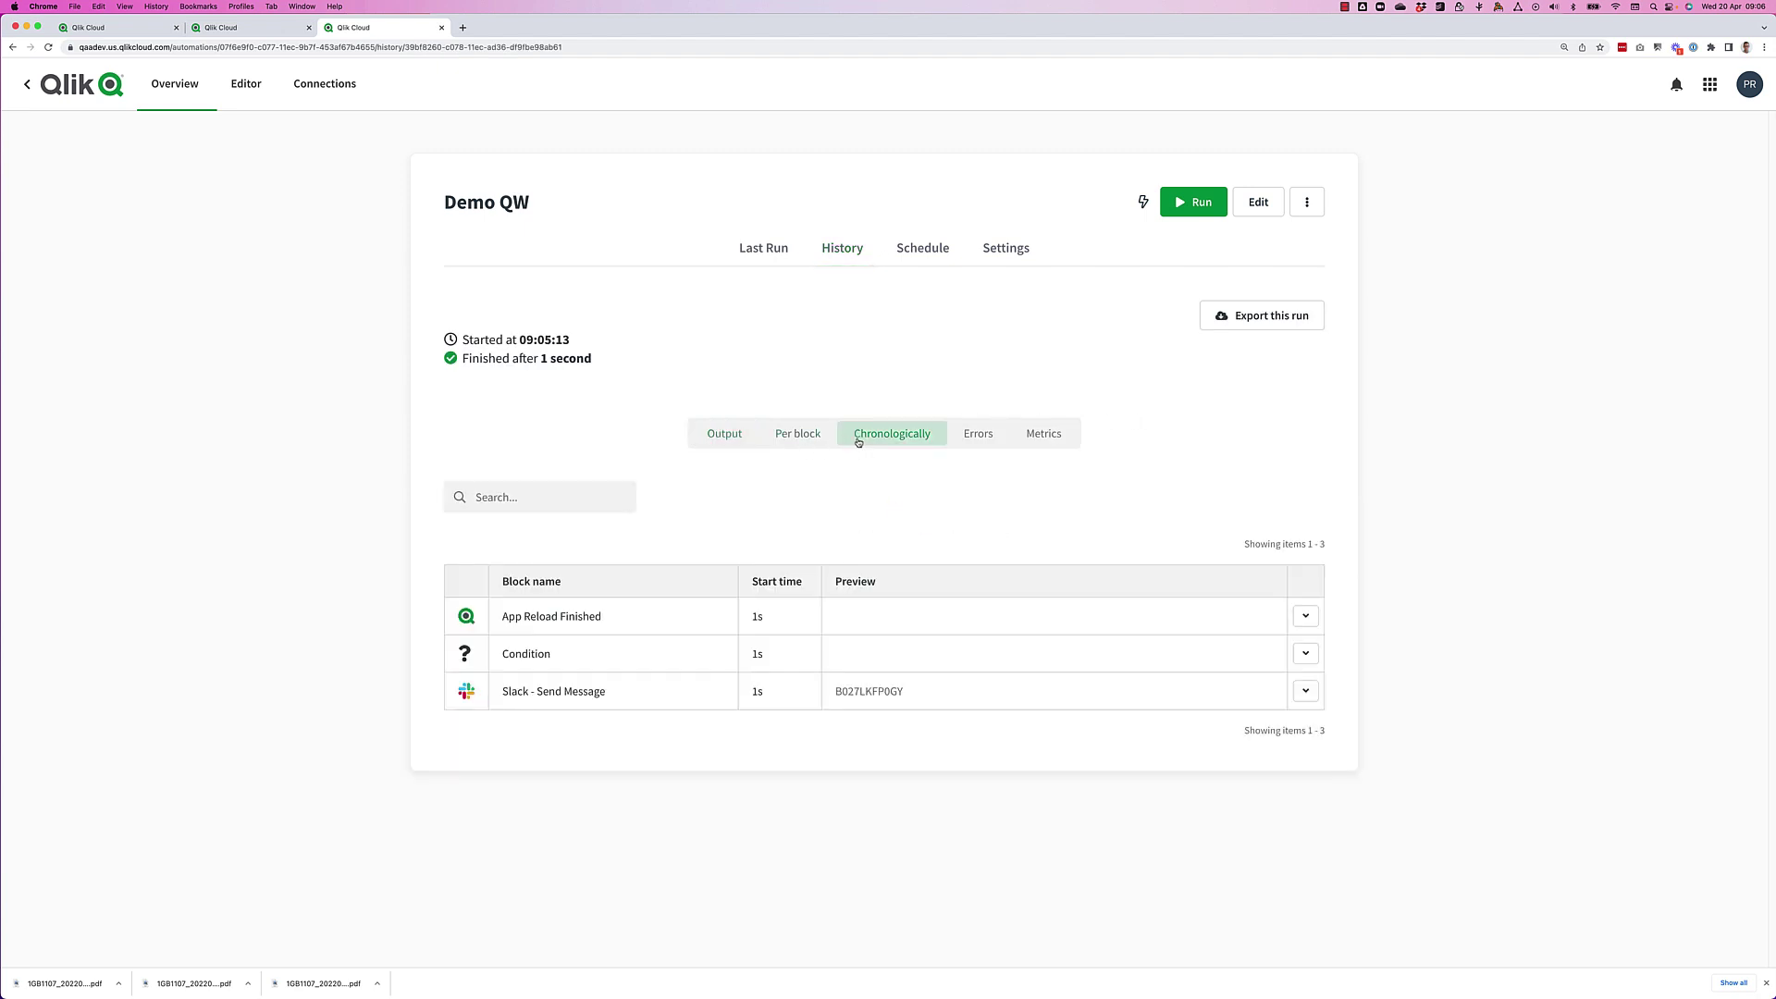
Expand the App Reload Finished, Condition (false) and Slack - Send Message (ok true) block details.
click(553, 621)
scroll(728, 510, down, 3)
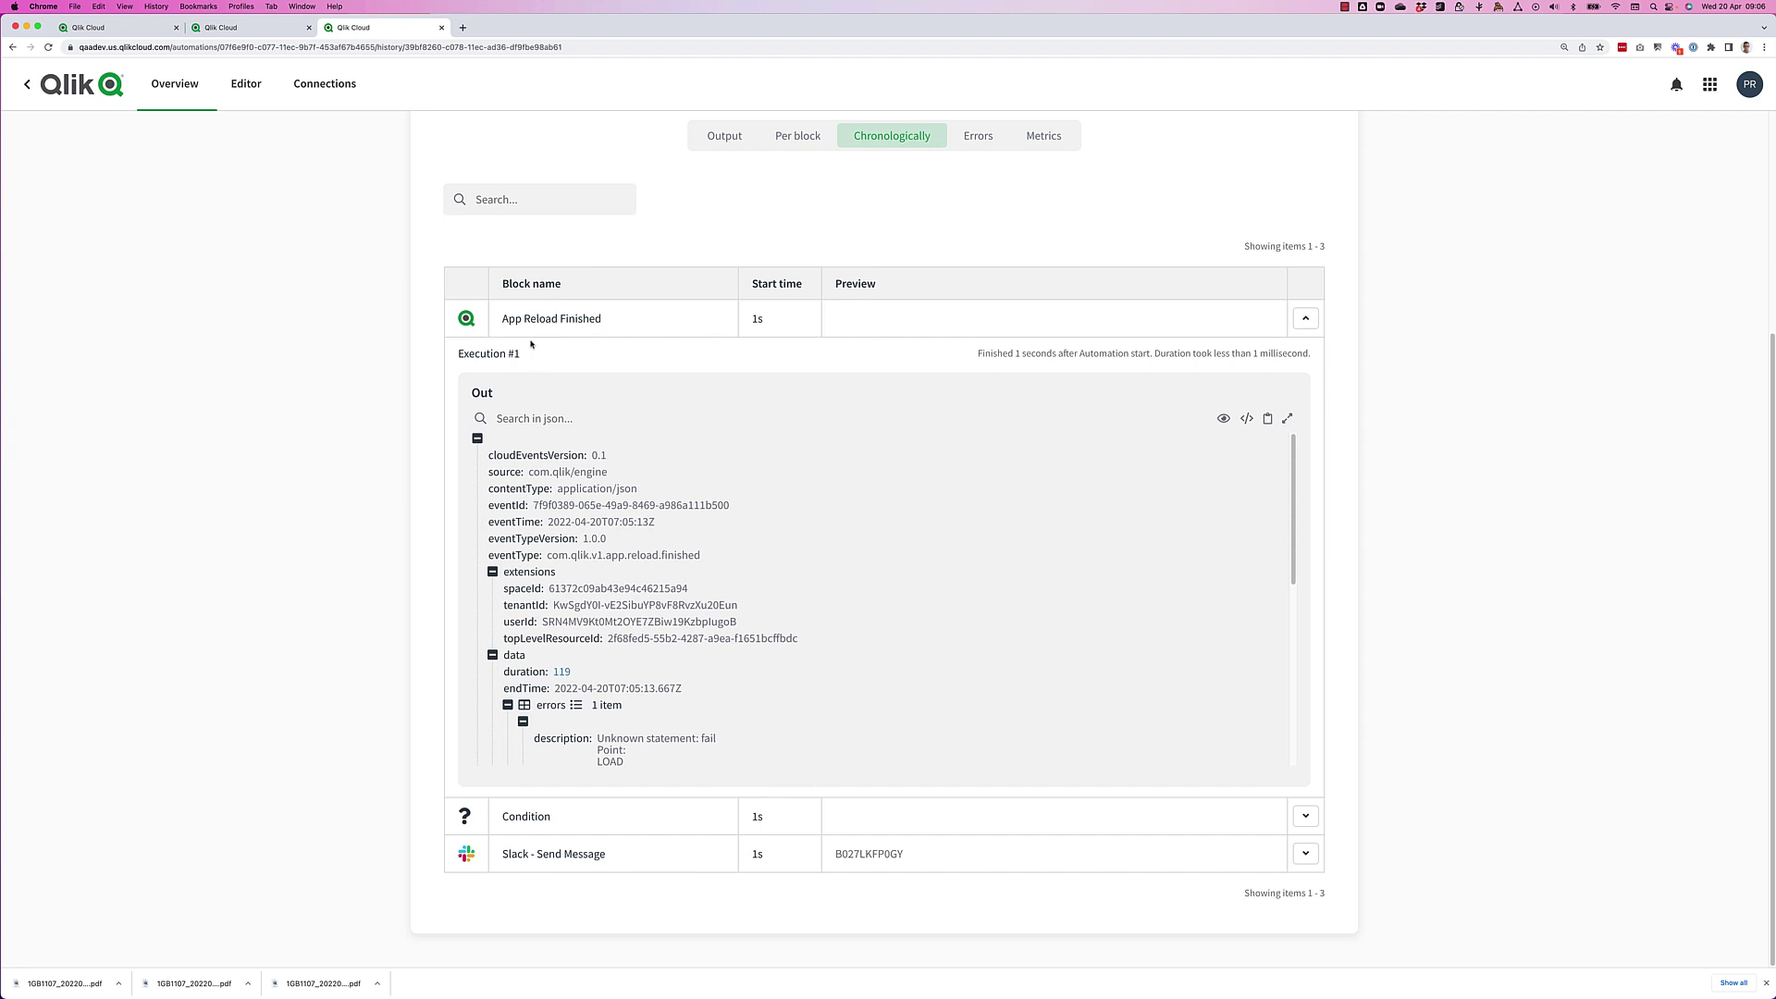
click(537, 816)
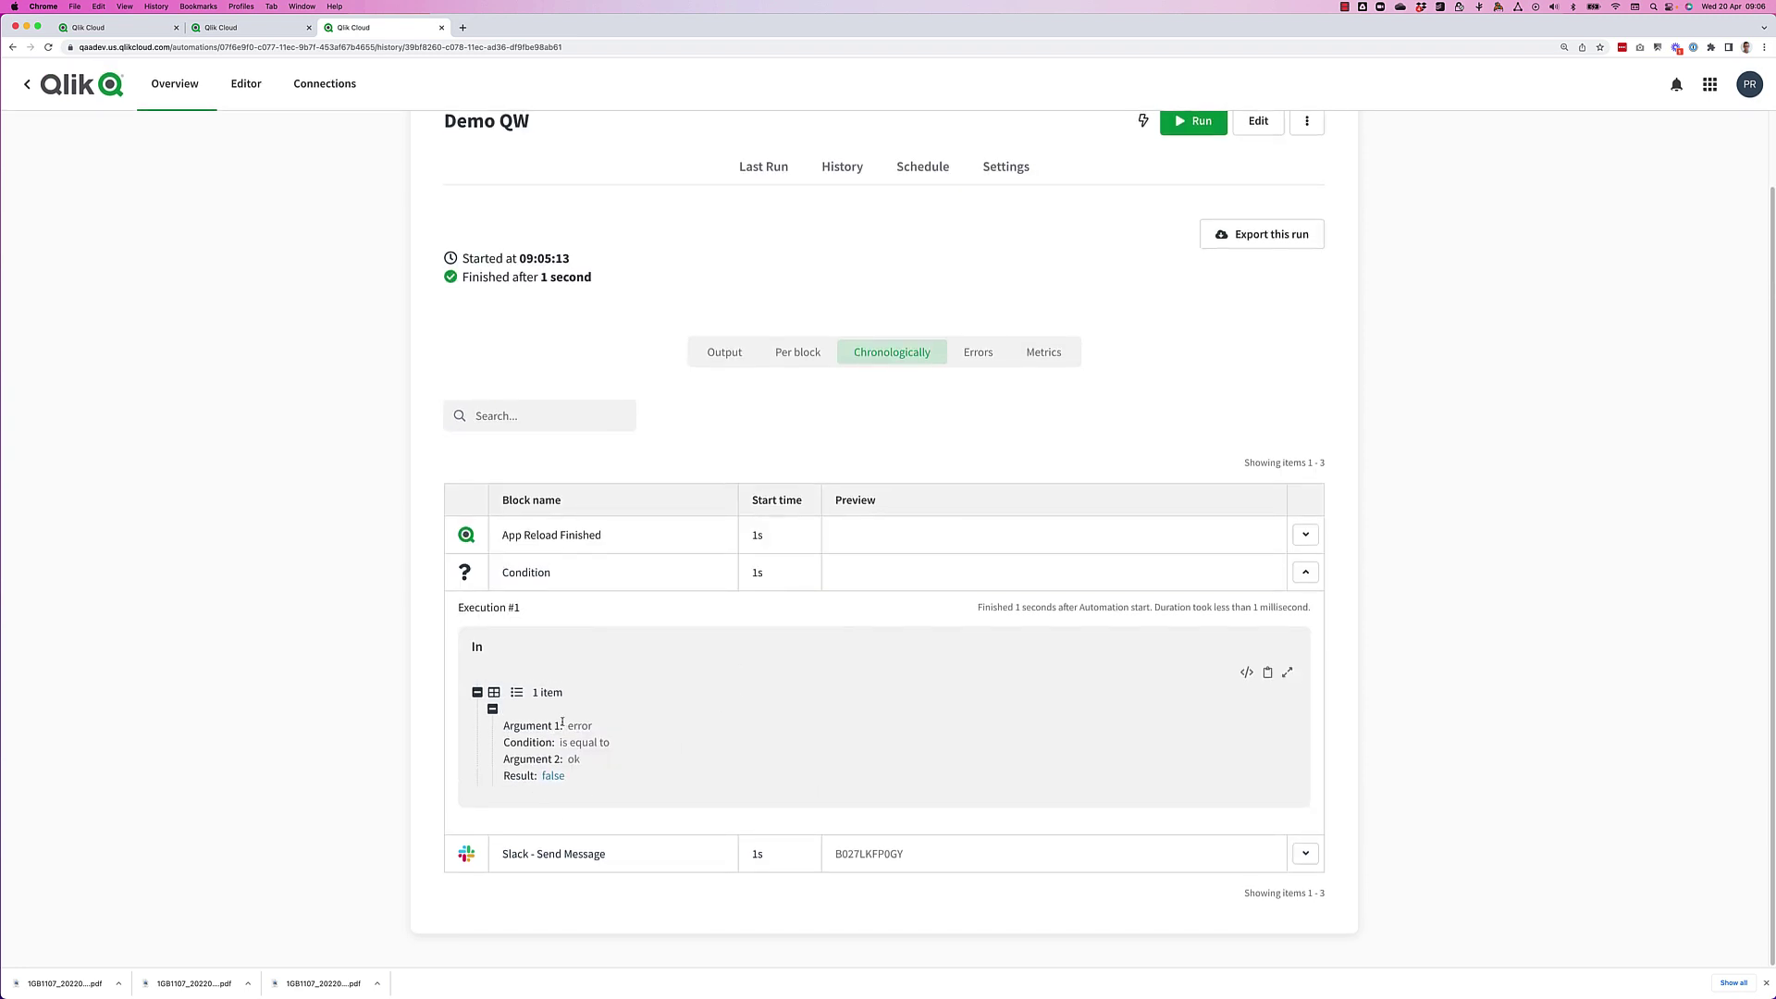
click(555, 853)
scroll(592, 555, down, 5)
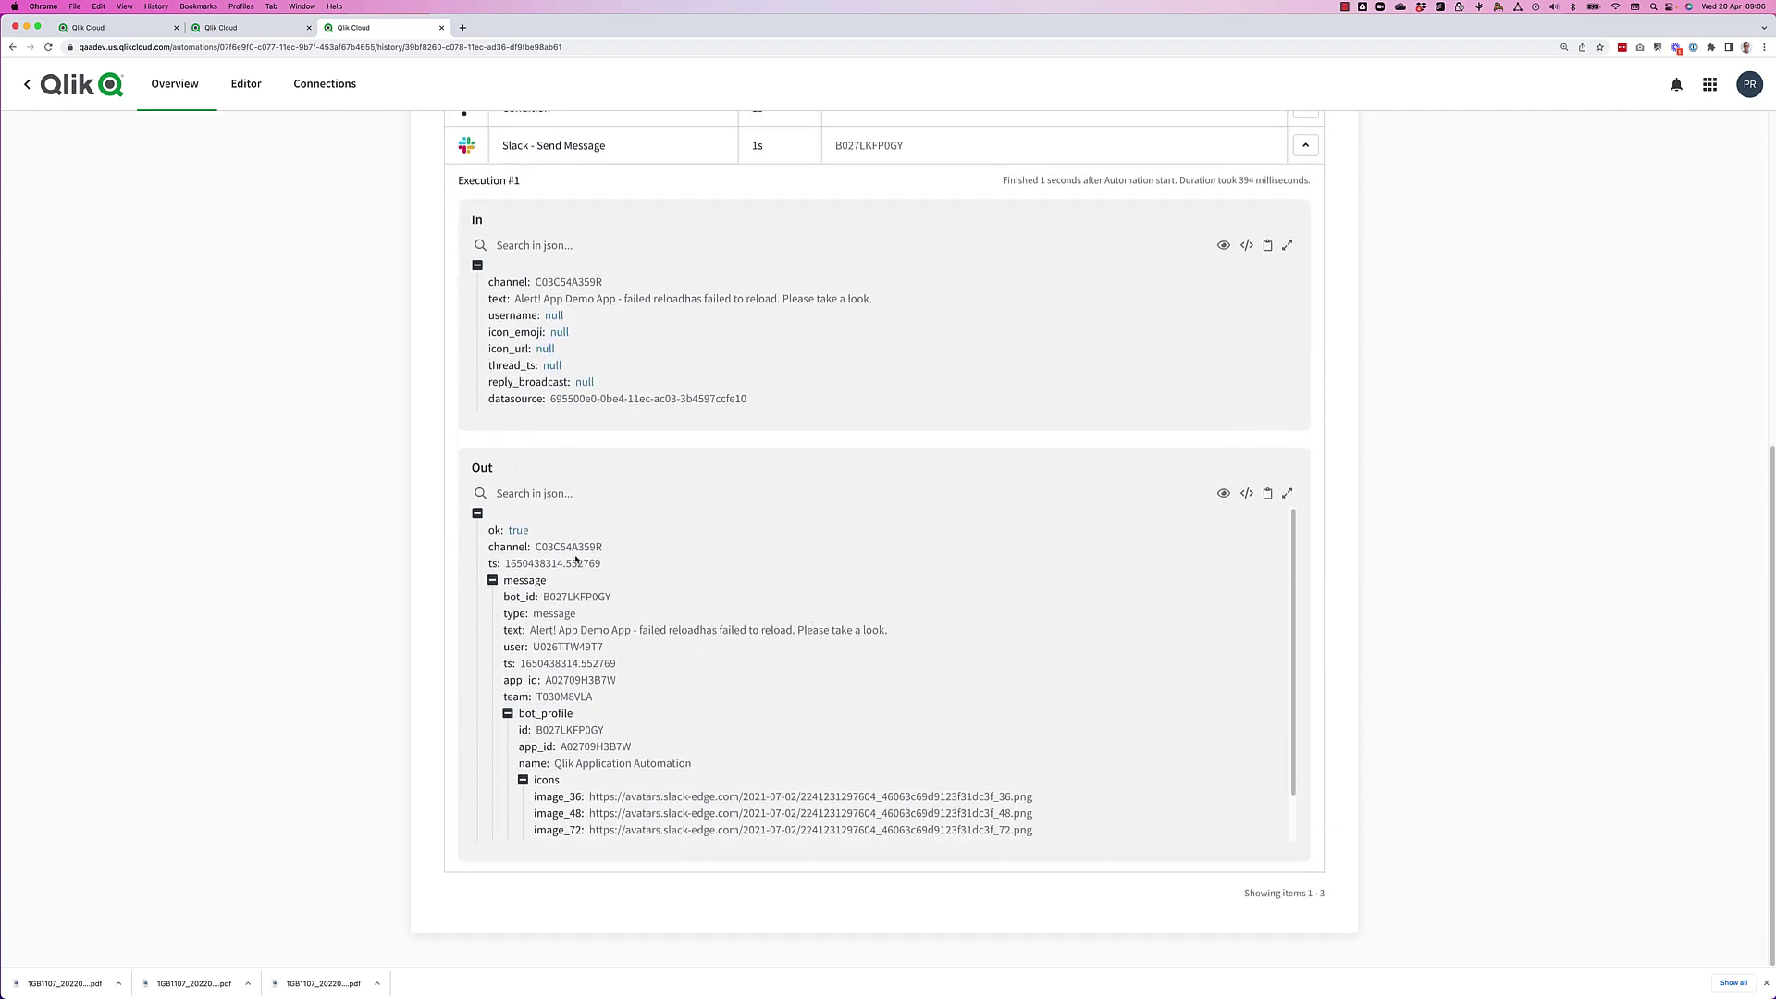
scroll(738, 666, up, 6)
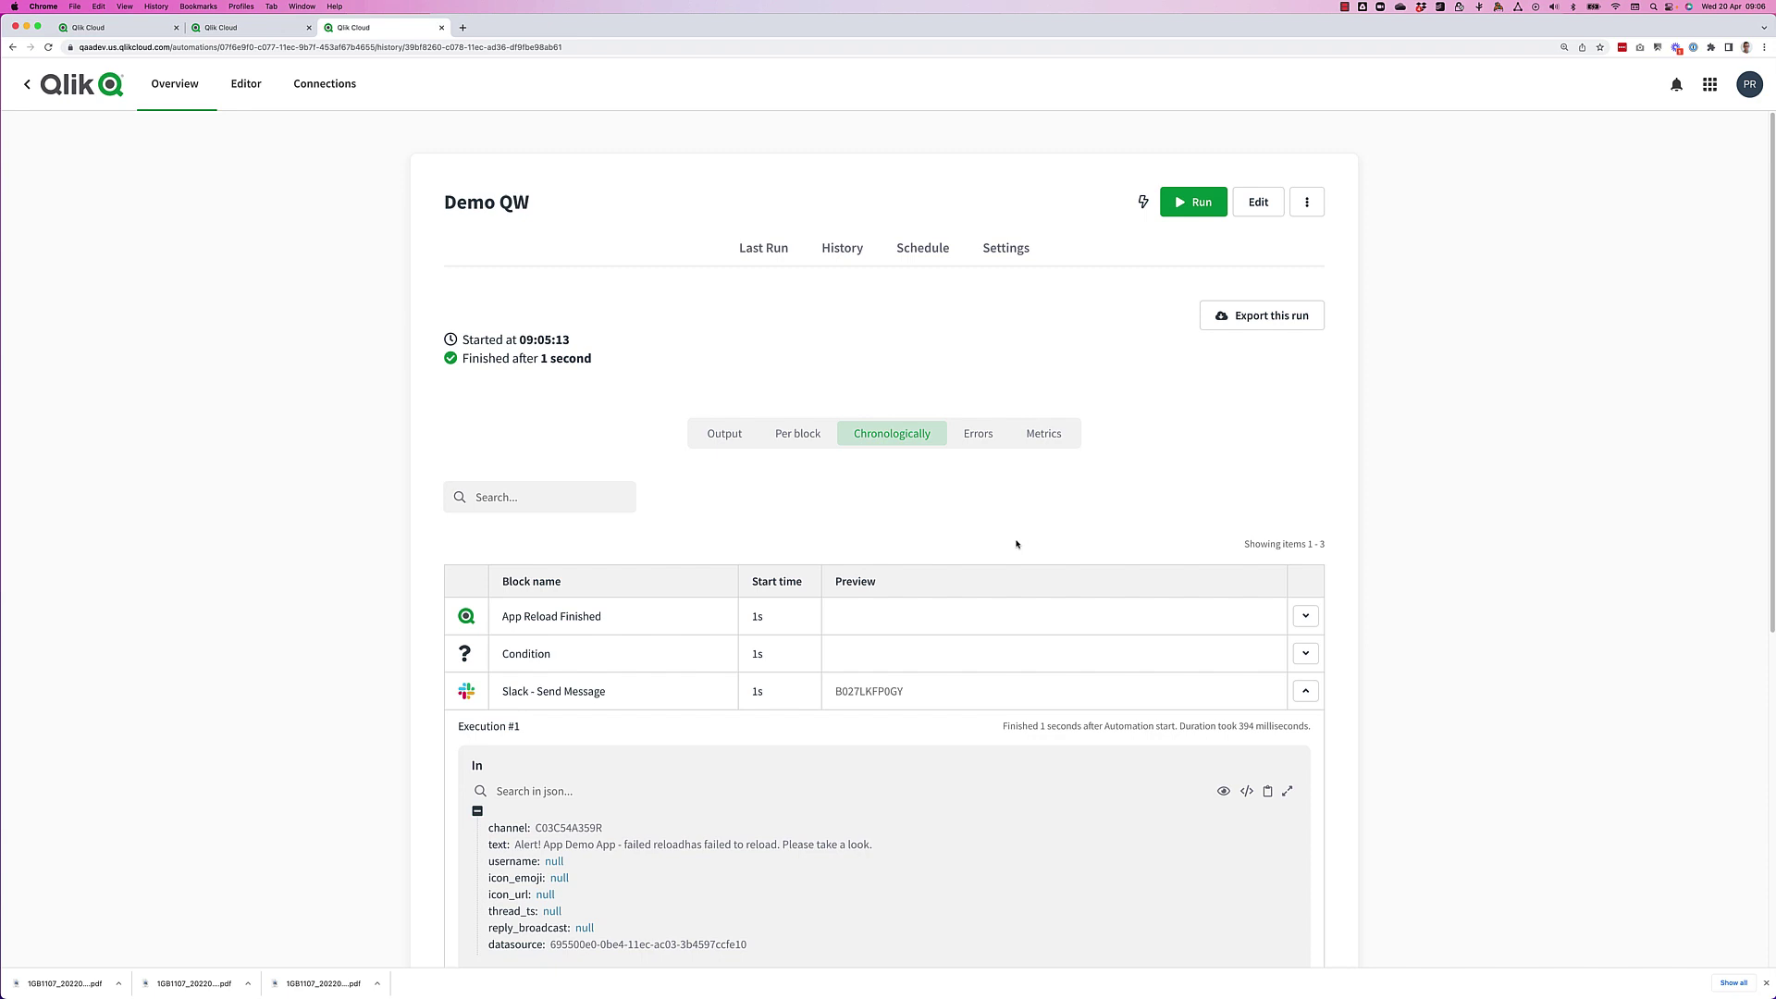